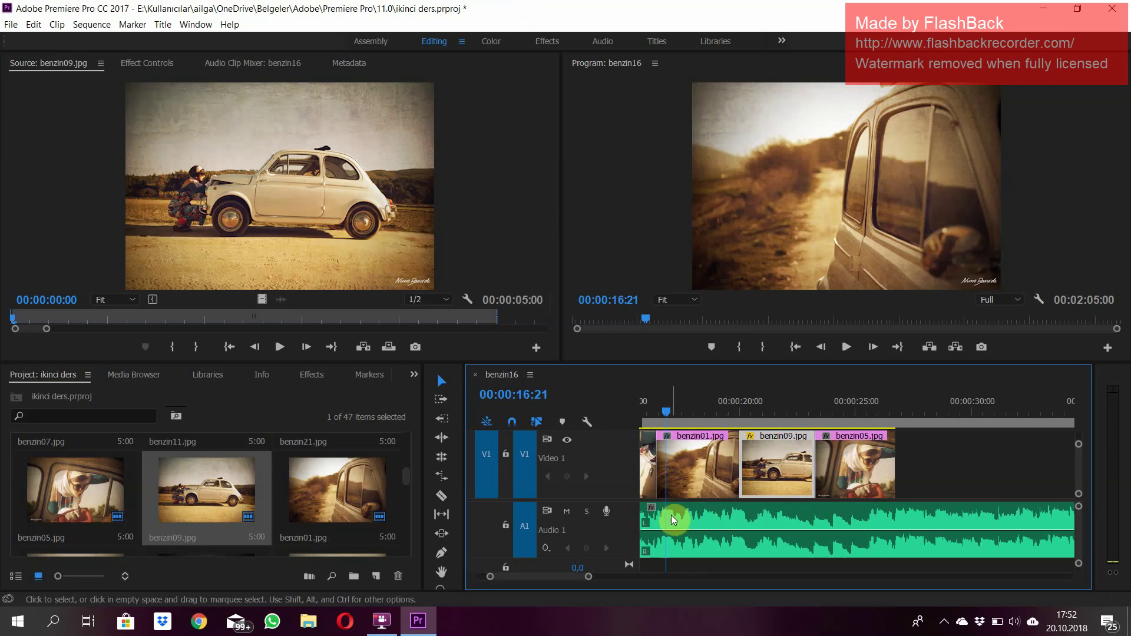
# - Select benzin09.jpg on V1 and put the playhead at 00:00:21:15 inside it
pyautogui.click(751, 492)
pyautogui.click(702, 464)
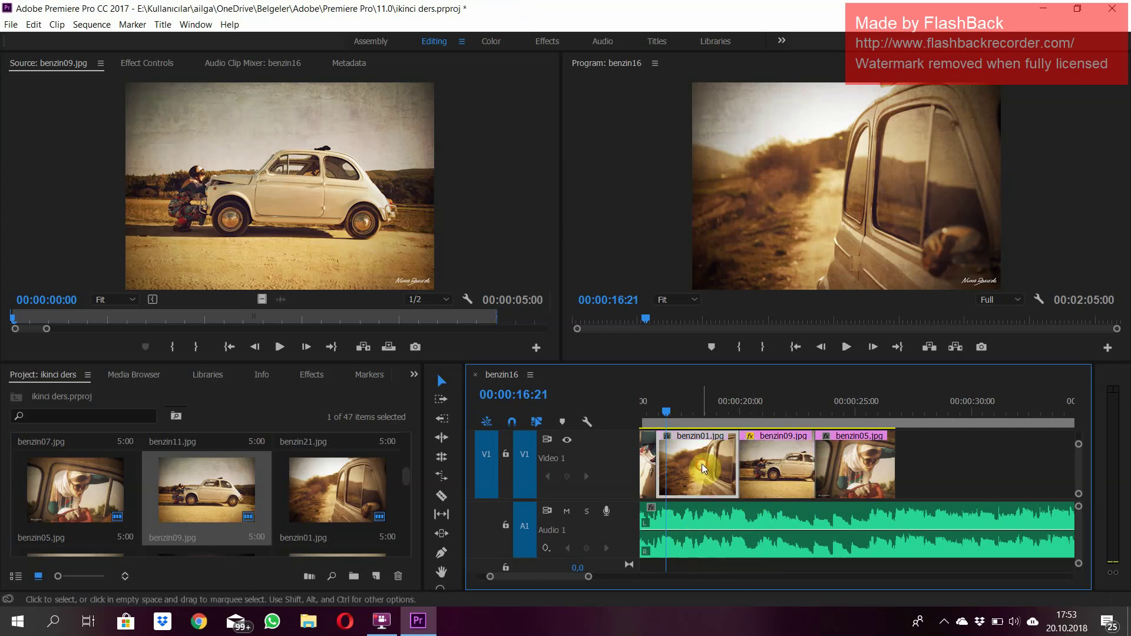
pyautogui.click(782, 453)
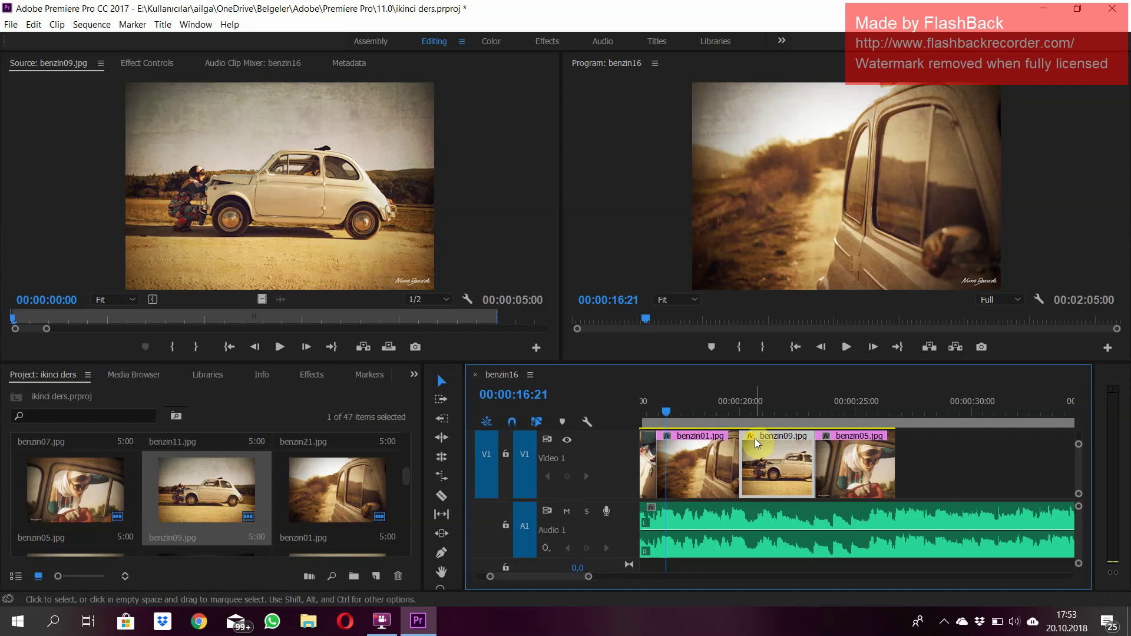
pyautogui.click(777, 409)
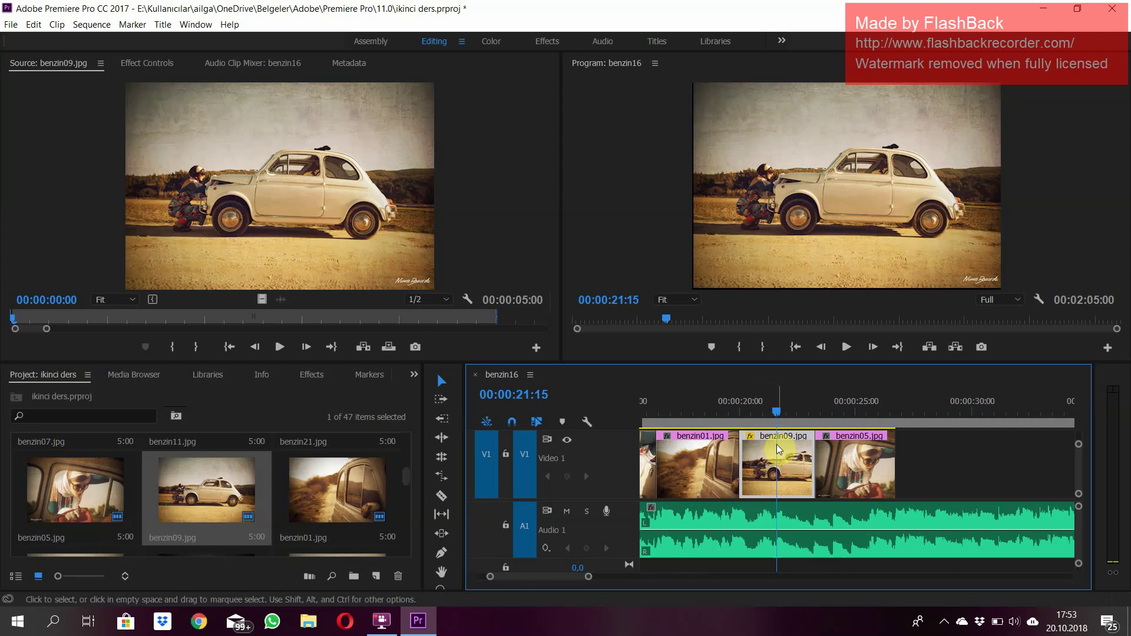
pyautogui.moveTo(776, 444)
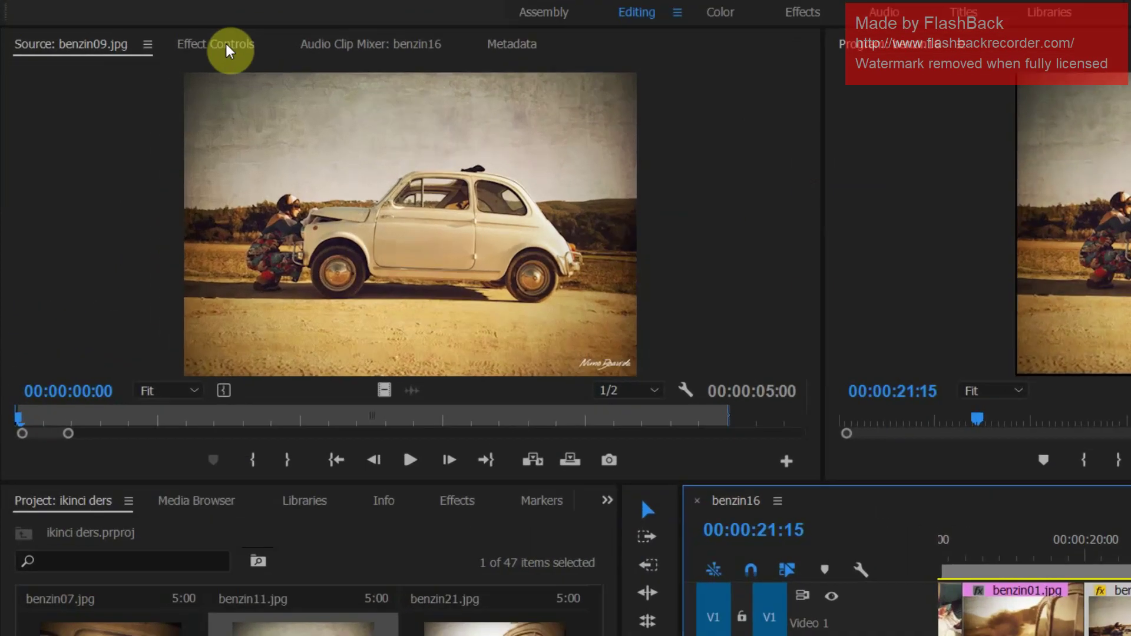
# - Show benzin09.jpg's Effect Controls and nudge its Position values right and down
pyautogui.click(165, 59)
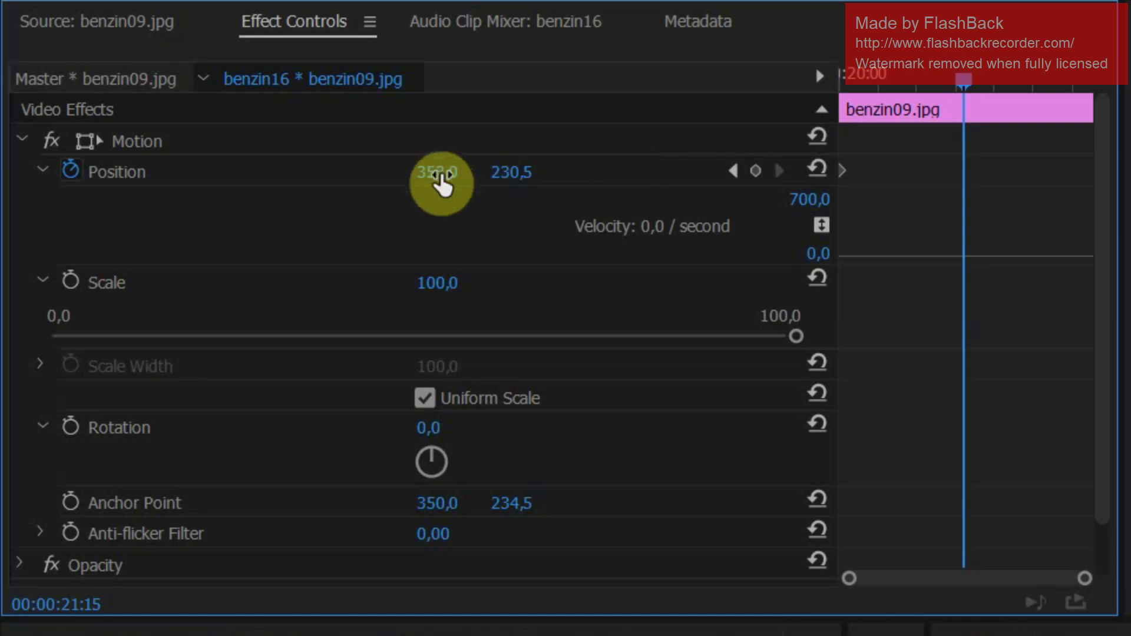
pyautogui.moveTo(441, 179); pyautogui.dragTo(442, 179)
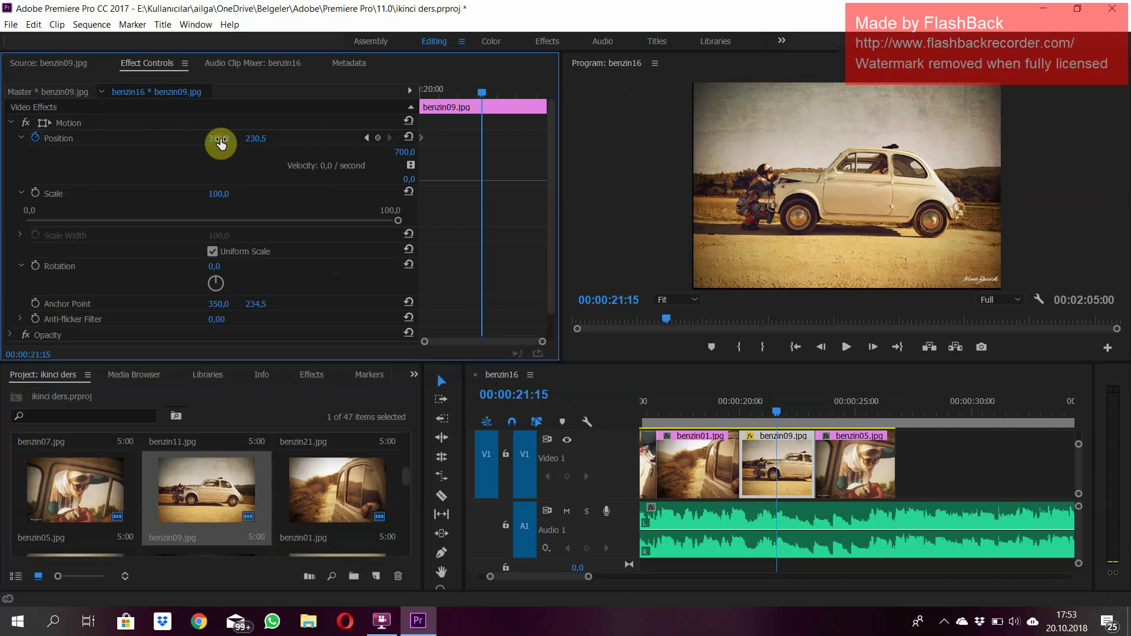
pyautogui.moveTo(221, 143)
pyautogui.mouseDown()
pyautogui.moveTo(237, 158)
pyautogui.moveTo(222, 149)
pyautogui.mouseUp()
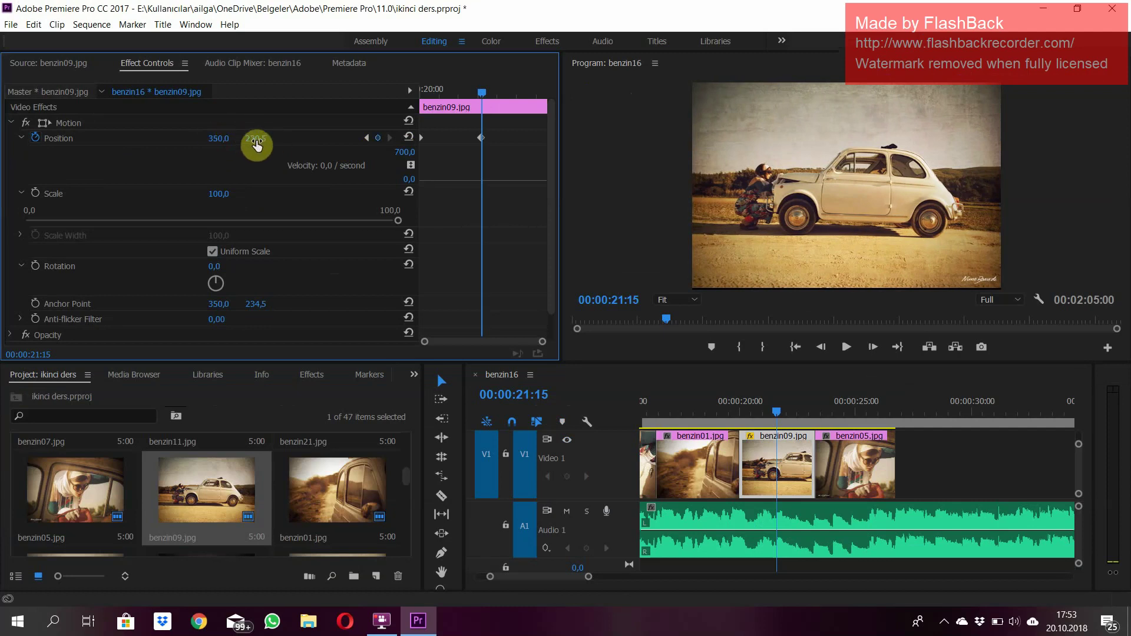
pyautogui.moveTo(256, 145)
pyautogui.mouseDown()
pyautogui.moveTo(328, 141)
pyautogui.moveTo(255, 149)
pyautogui.mouseUp()
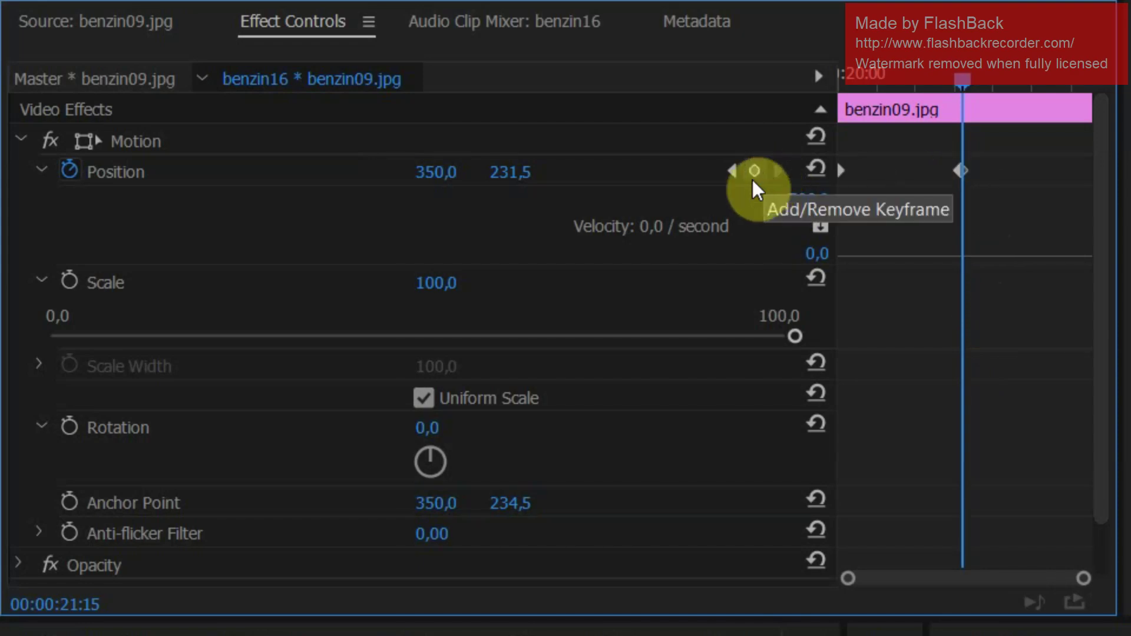
# - Clear the Position keyframe so Position returns to 350,0 / 234,5
pyautogui.rightClick(959, 171)
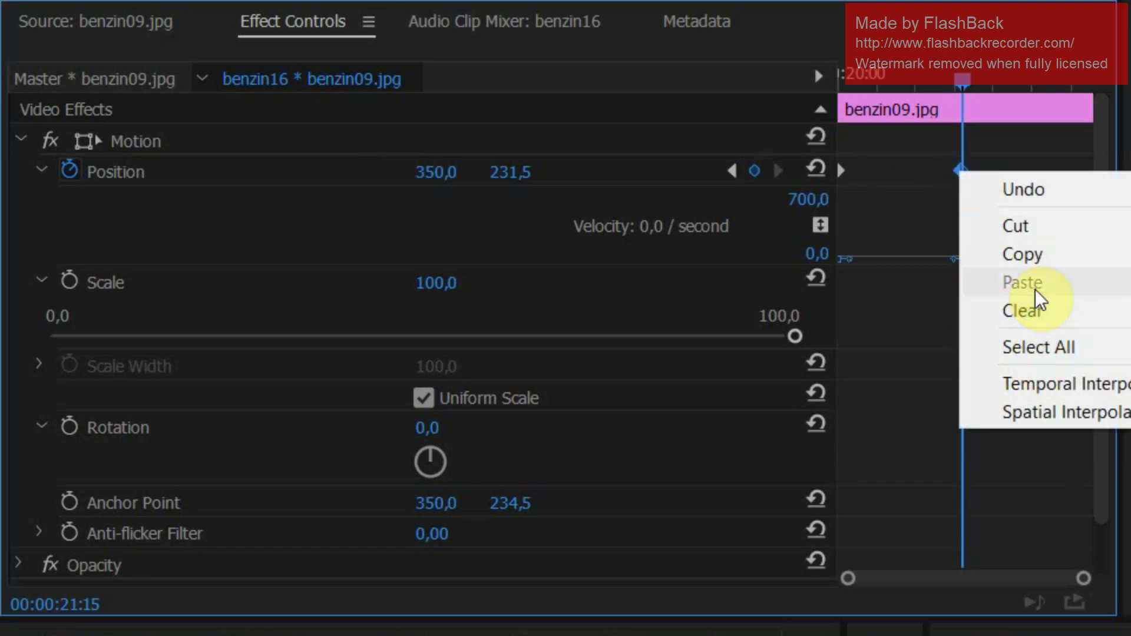
pyautogui.click(1030, 311)
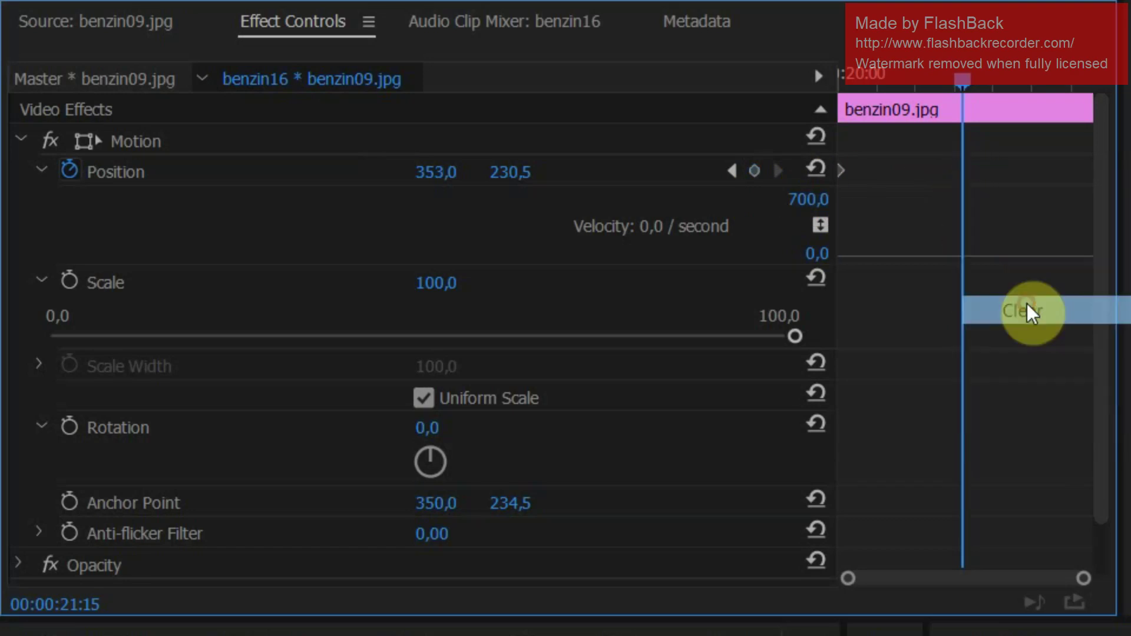
pyautogui.rightClick(839, 165)
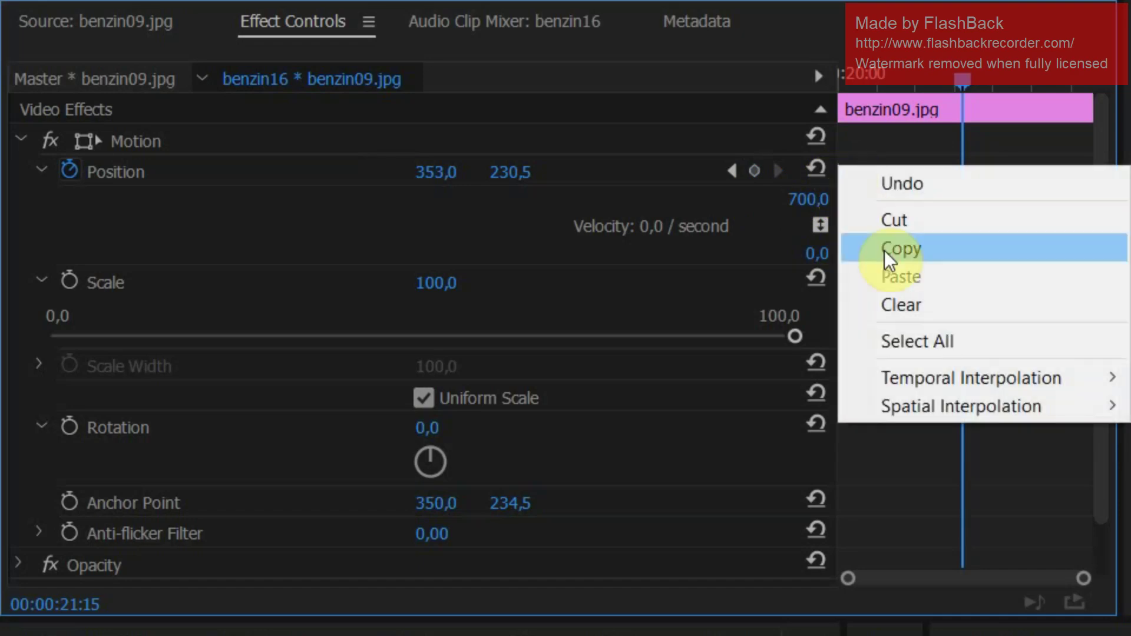
pyautogui.click(903, 302)
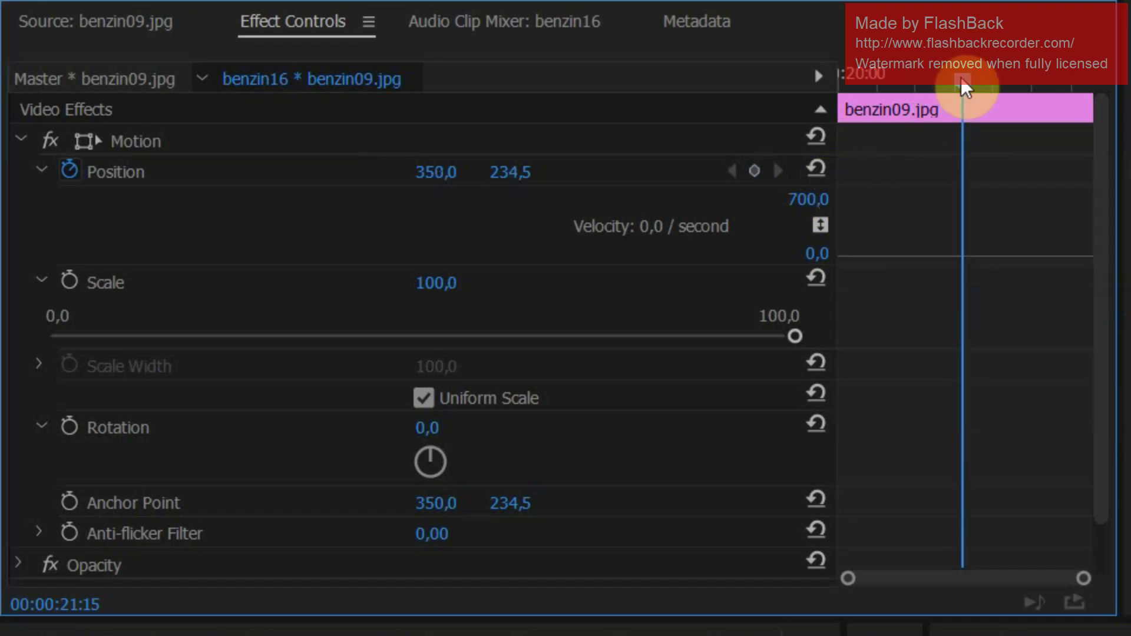
# - At the clip start 00:00:20:00, turn on Position and Scale animation for benzin09.jpg
pyautogui.moveTo(961, 78); pyautogui.dragTo(803, 123)
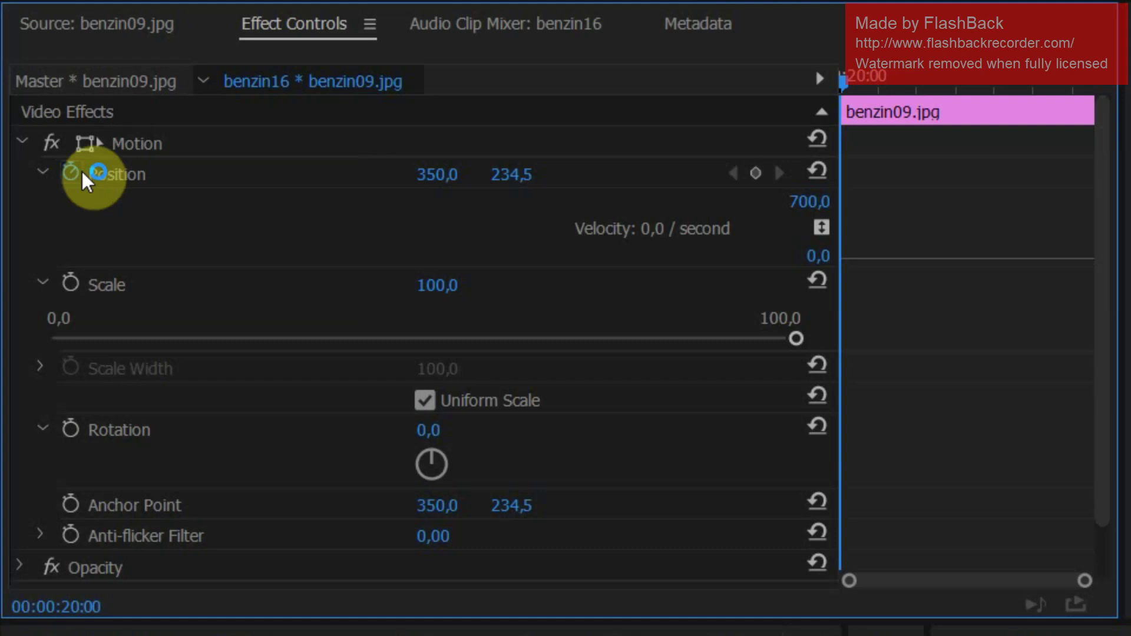
pyautogui.click(73, 171)
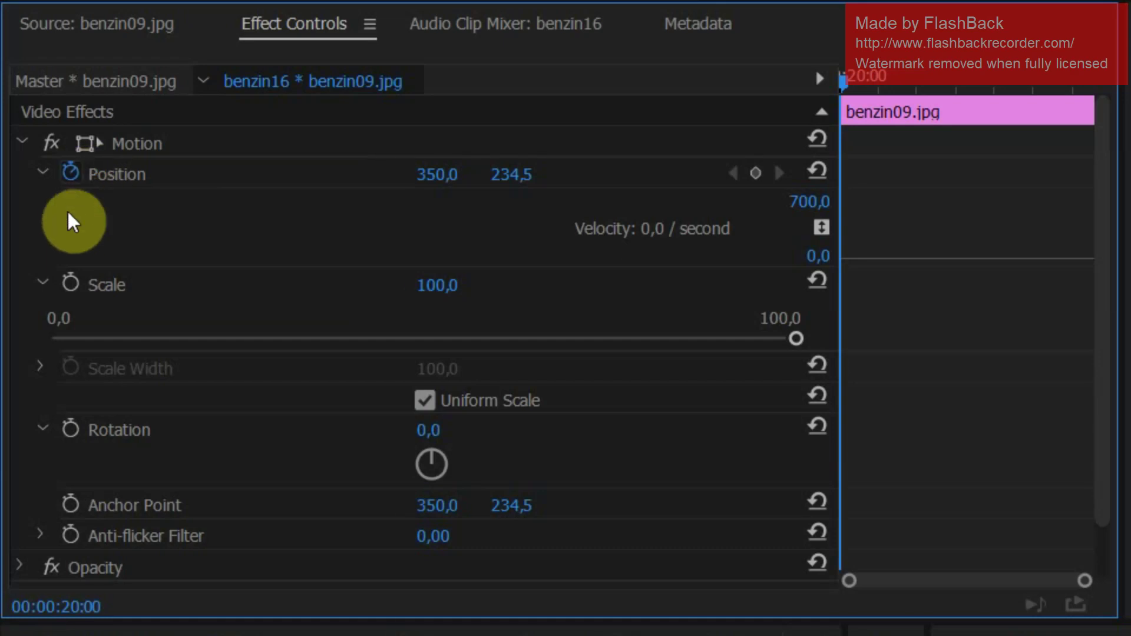
pyautogui.click(68, 284)
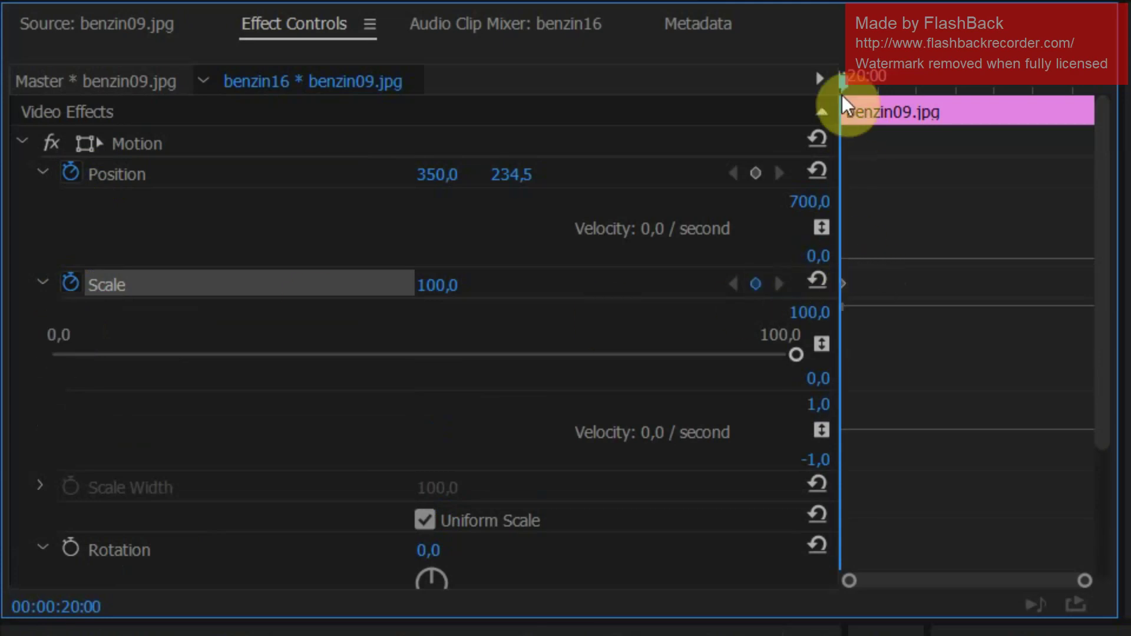
# - Rework the Scale keyframes so one Scale keyframe of 100,0 sits at 00:00:20:00
pyautogui.click(863, 288)
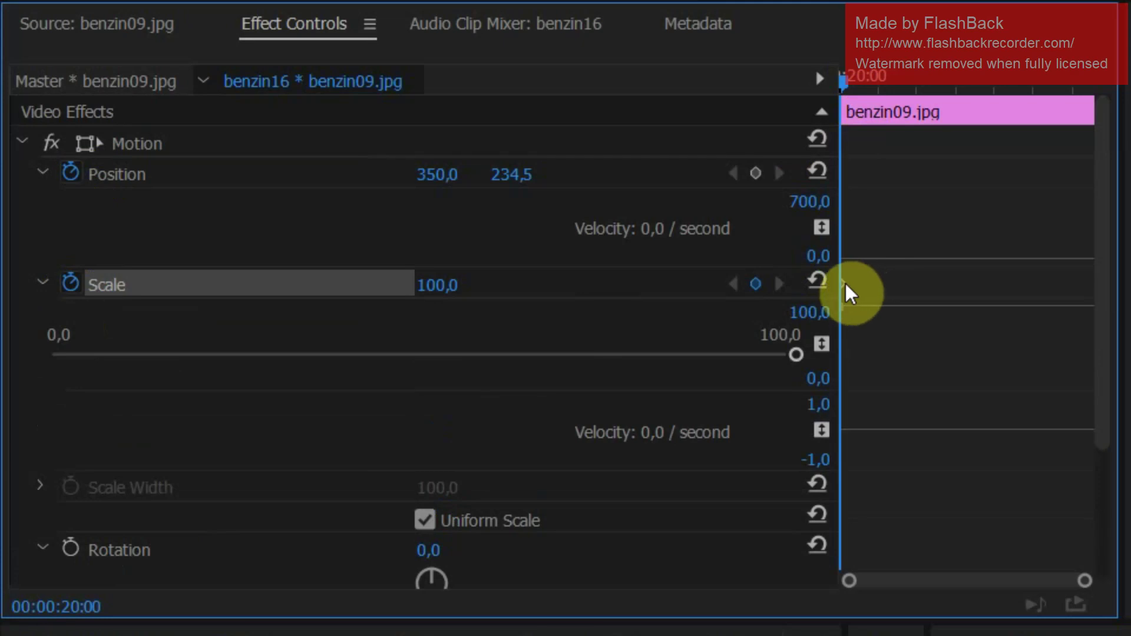
pyautogui.rightClick(845, 284)
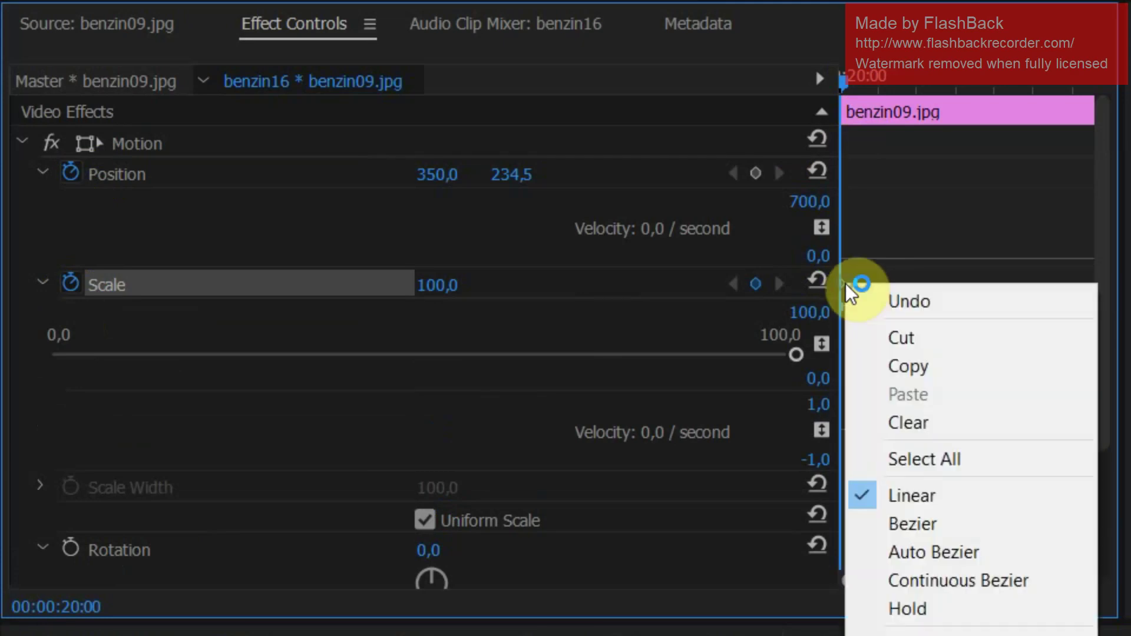
pyautogui.click(897, 418)
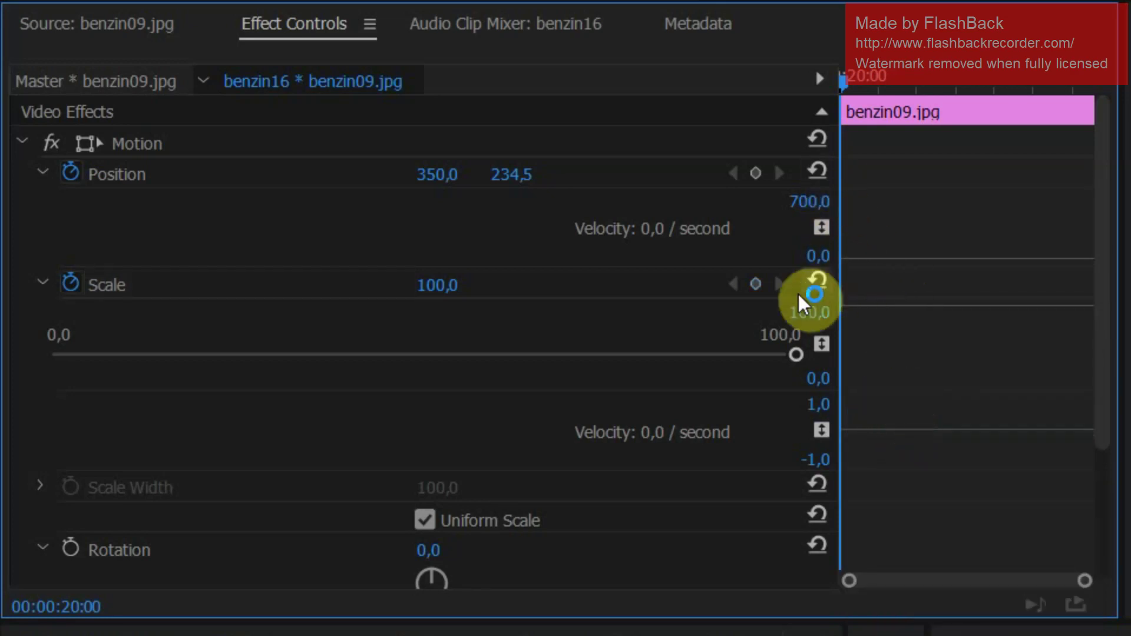
pyautogui.click(779, 291)
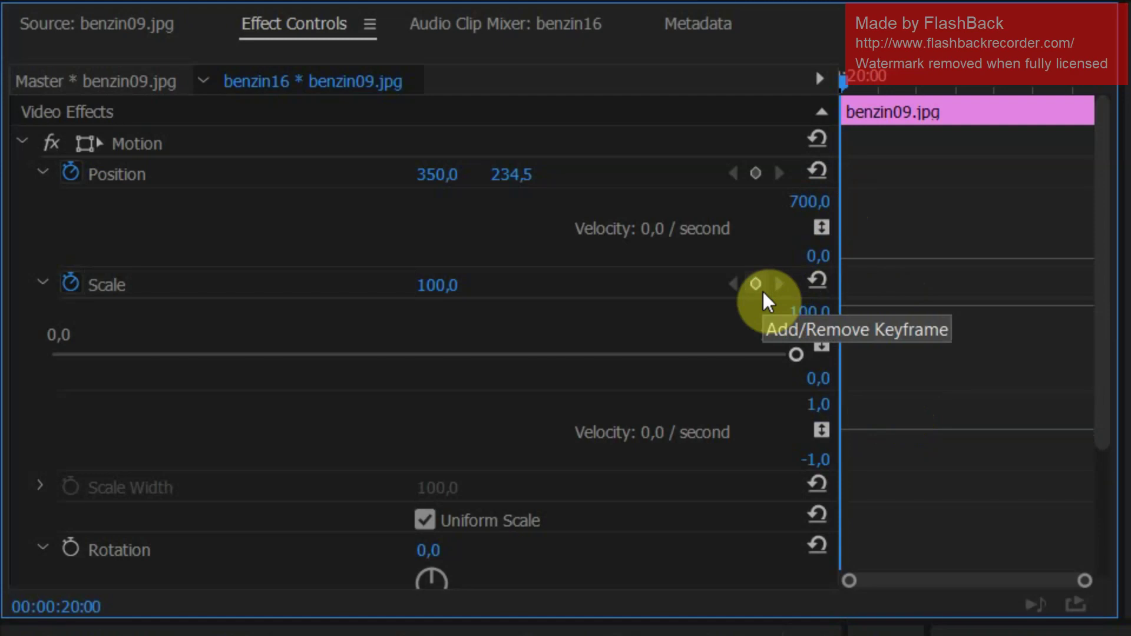
pyautogui.click(762, 292)
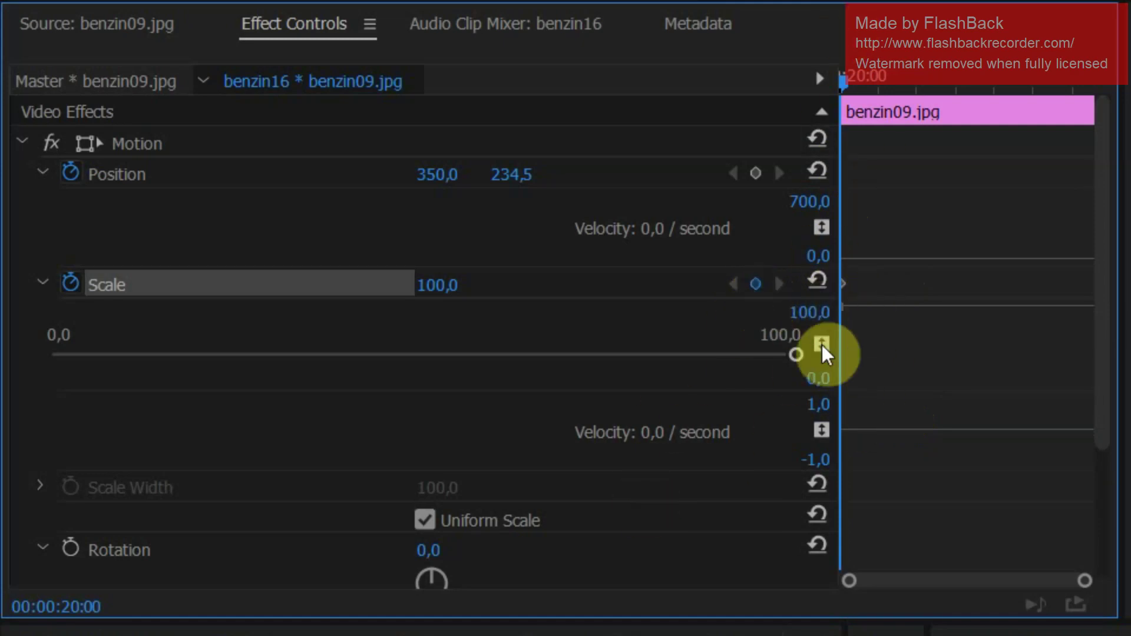
pyautogui.click(755, 288)
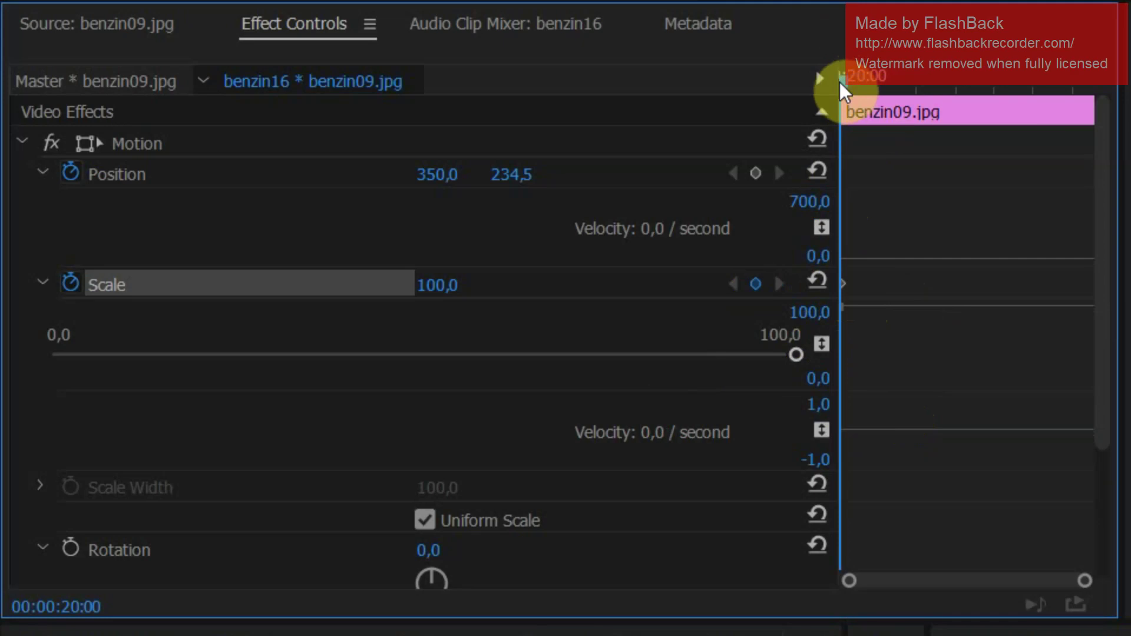
pyautogui.moveTo(840, 83)
pyautogui.mouseDown()
pyautogui.moveTo(892, 94)
pyautogui.moveTo(829, 118)
pyautogui.mouseUp()
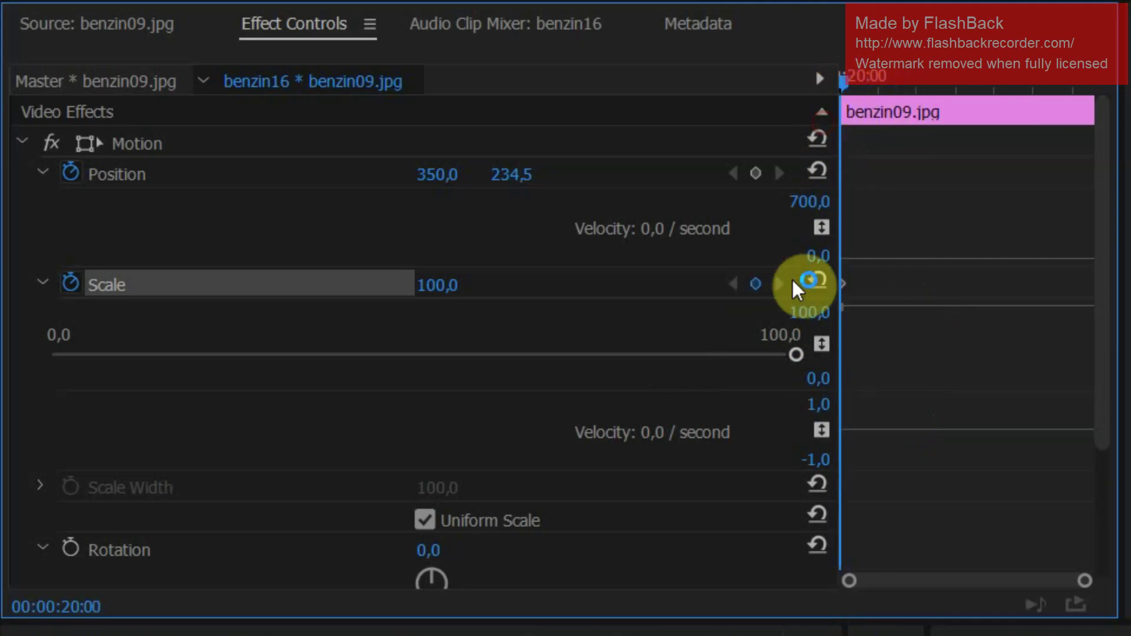
pyautogui.click(755, 288)
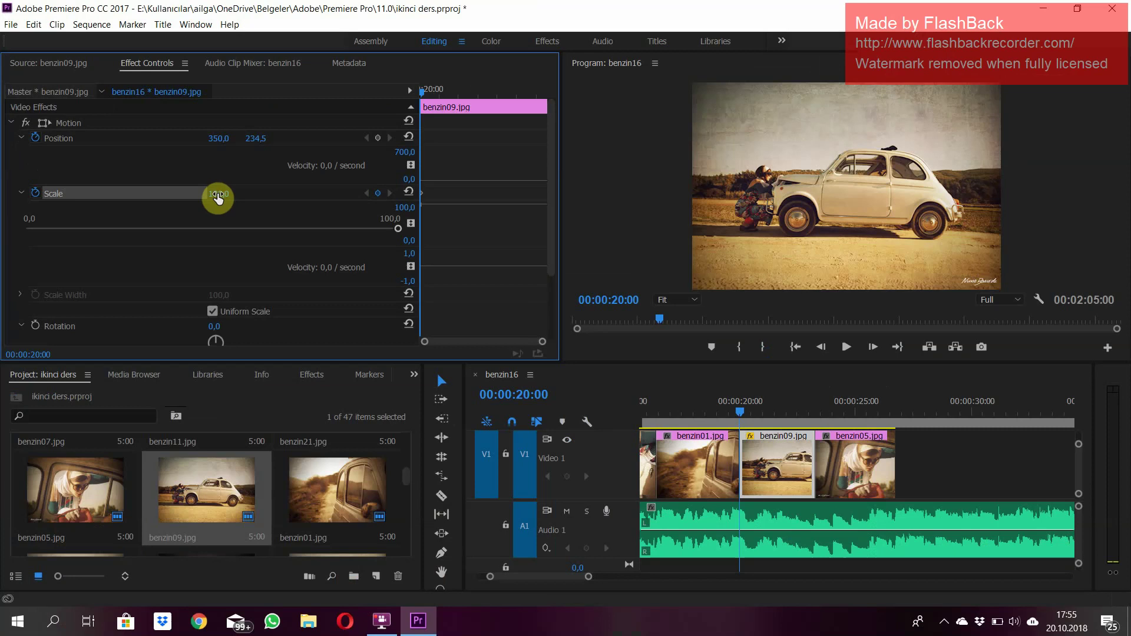
# - At 00:00:20:00, set Scale to 135,0 and Position X to 342,0, keyframing Position
pyautogui.moveTo(218, 198); pyautogui.dragTo(242, 192)
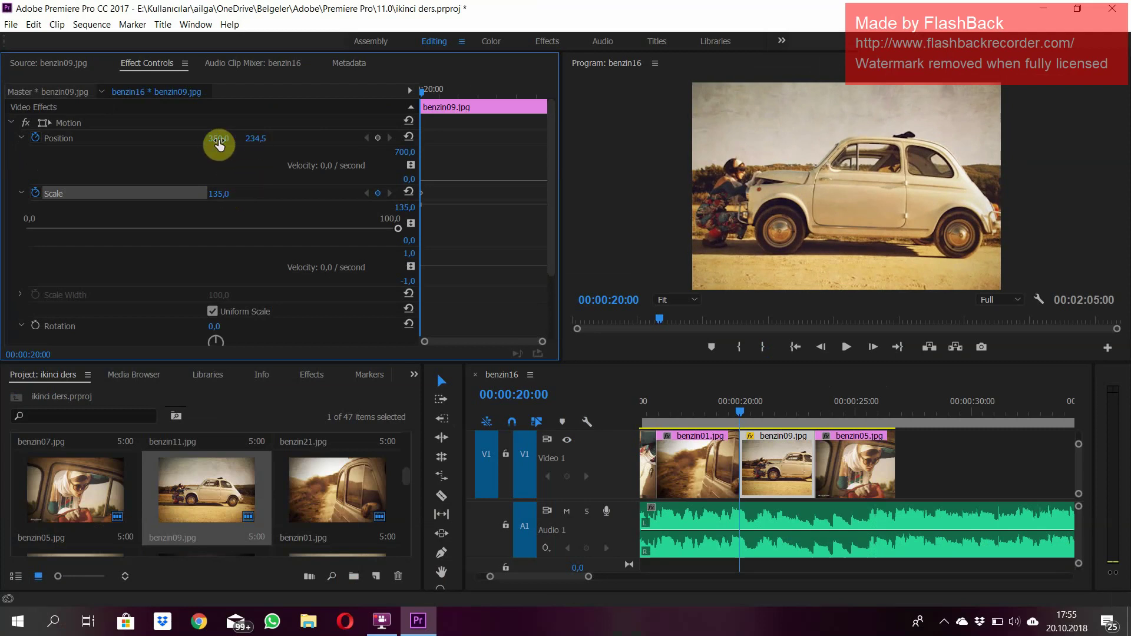
pyautogui.moveTo(218, 145); pyautogui.dragTo(219, 150)
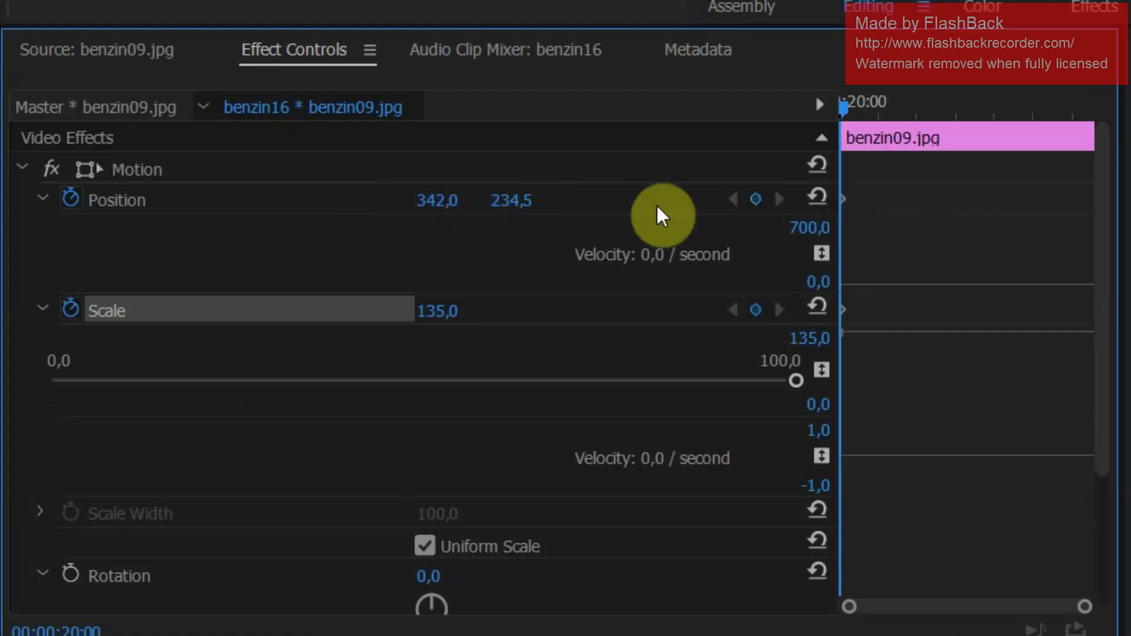
pyautogui.click(756, 199)
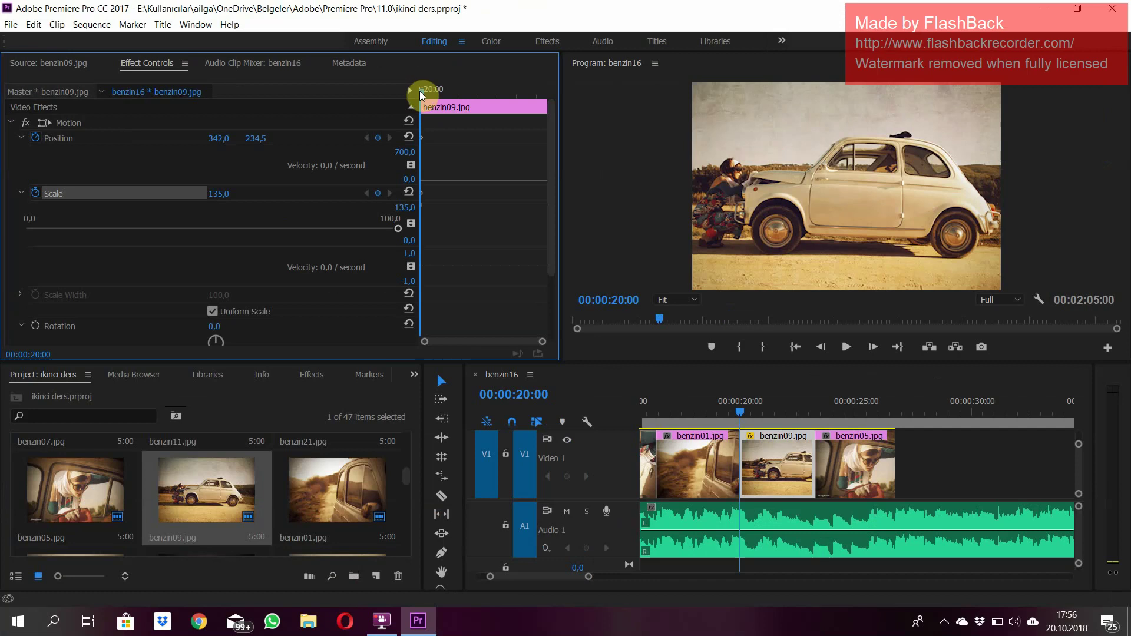
# - At 00:00:23:05, set benzin09's Scale to 100,0 and Position to 350,0 / 233,5
pyautogui.moveTo(422, 92); pyautogui.dragTo(443, 96)
pyautogui.moveTo(543, 103); pyautogui.dragTo(563, 105)
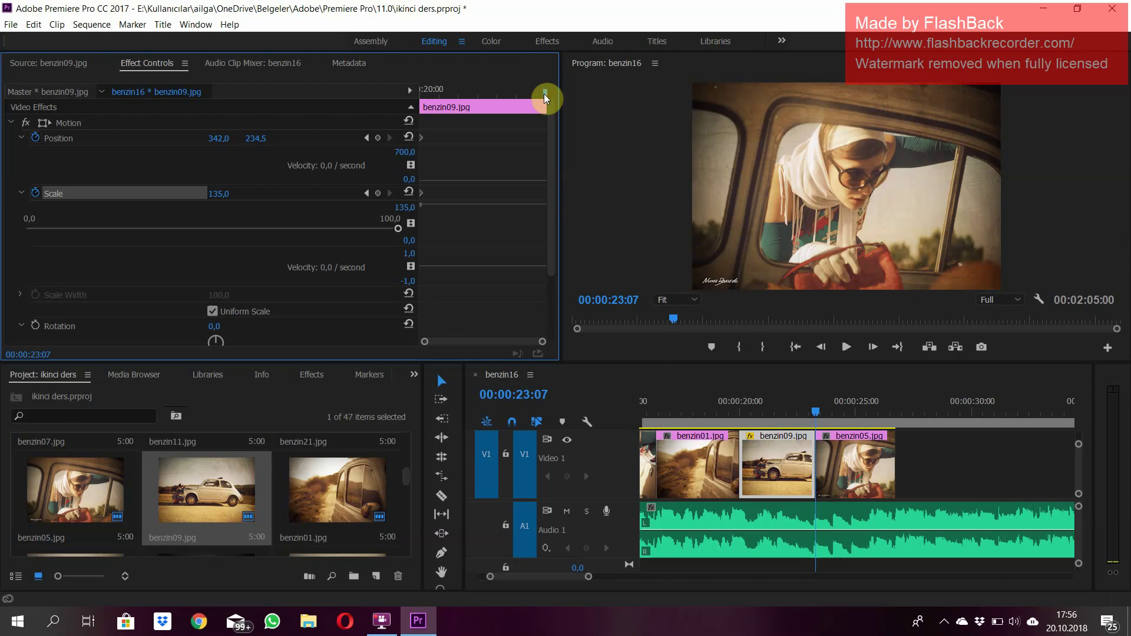
pyautogui.moveTo(543, 93); pyautogui.dragTo(541, 93)
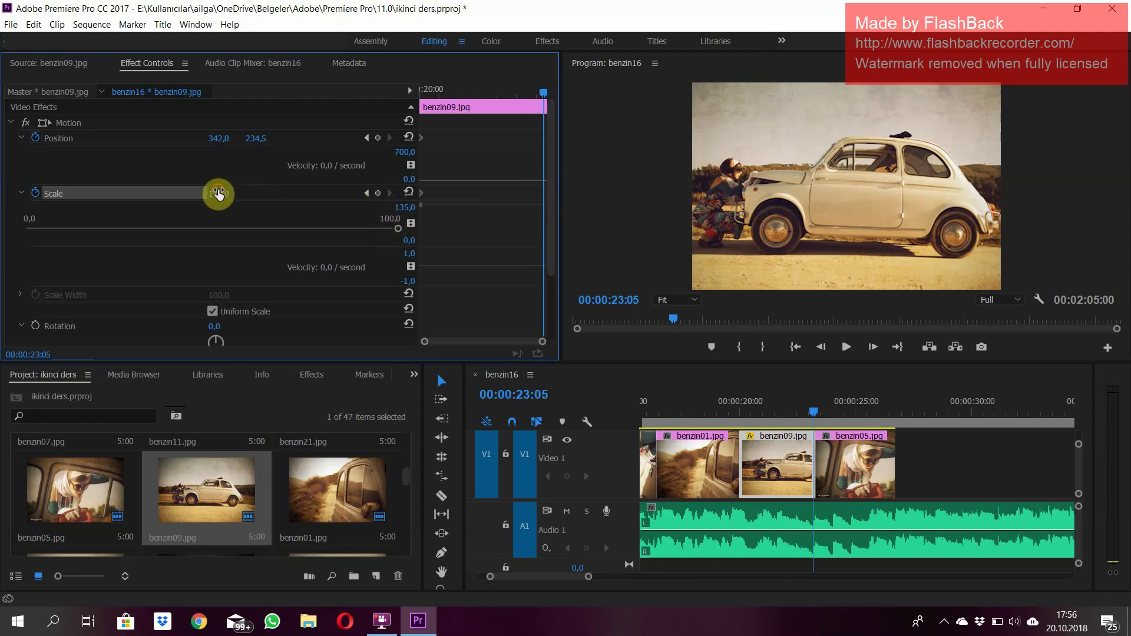
pyautogui.moveTo(218, 193); pyautogui.dragTo(194, 193)
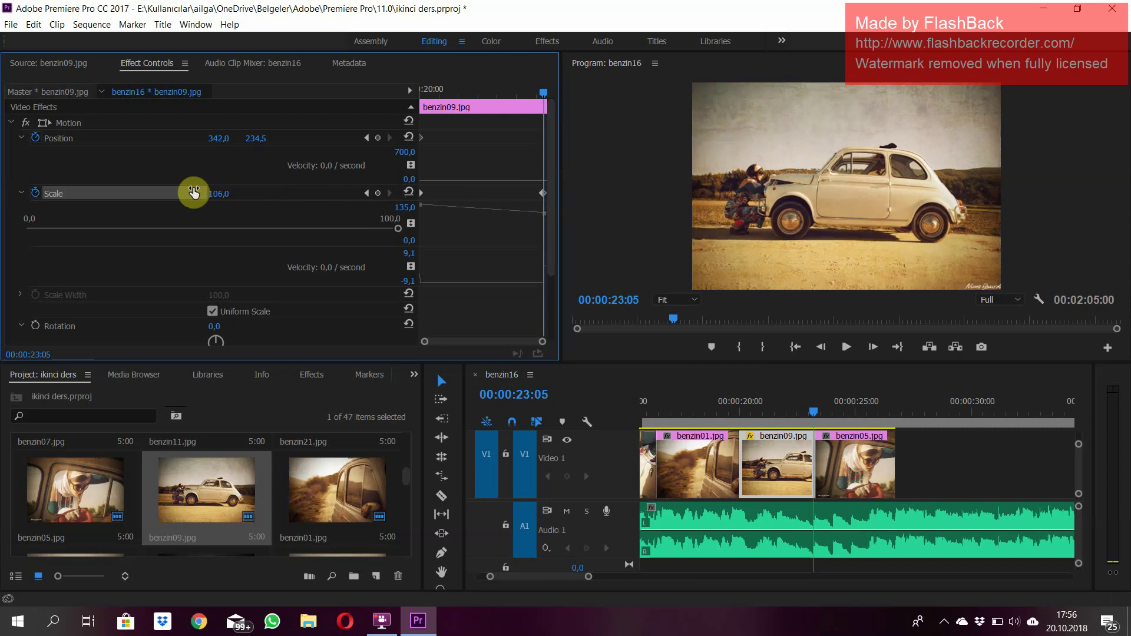
pyautogui.moveTo(194, 192); pyautogui.dragTo(192, 193)
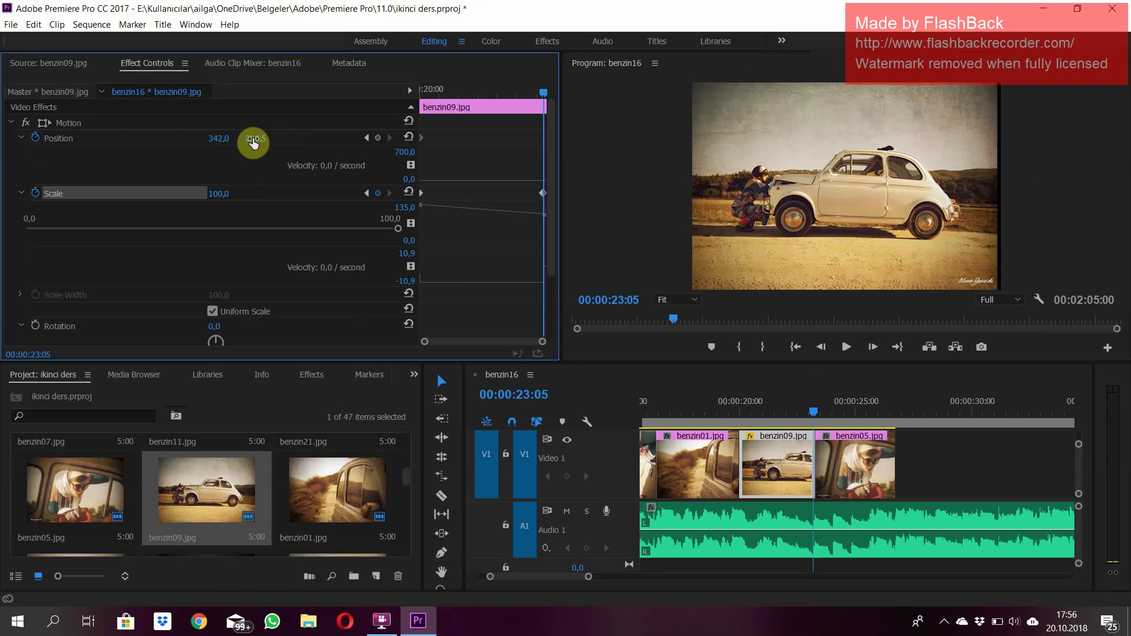
pyautogui.moveTo(253, 143)
pyautogui.mouseDown()
pyautogui.moveTo(266, 141)
pyautogui.moveTo(259, 149)
pyautogui.mouseUp()
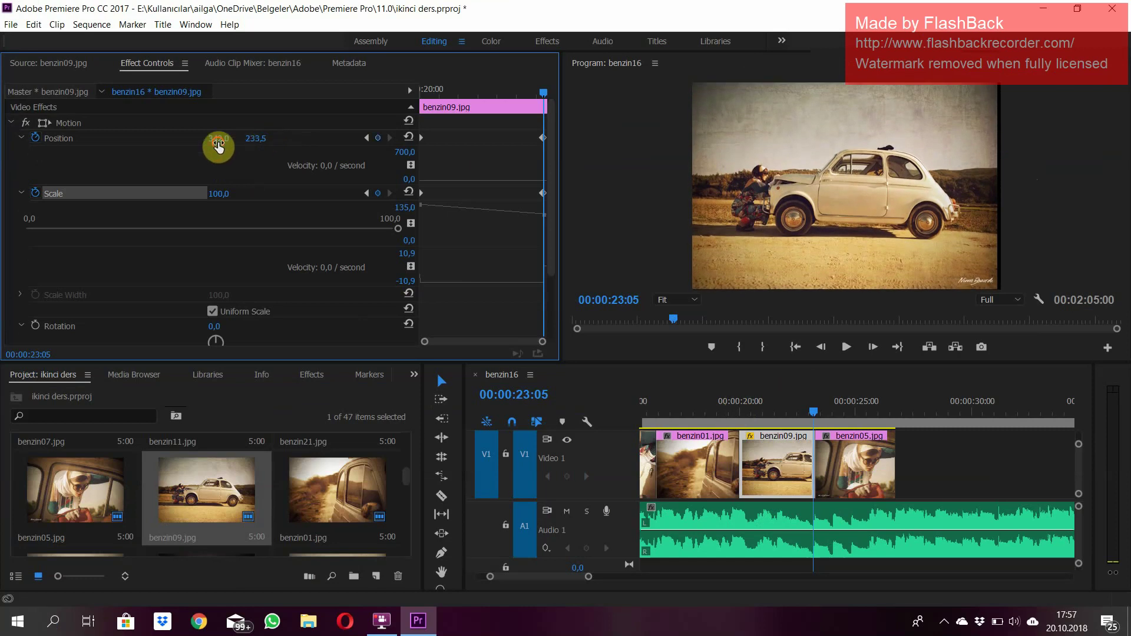
pyautogui.moveTo(218, 148); pyautogui.dragTo(223, 146)
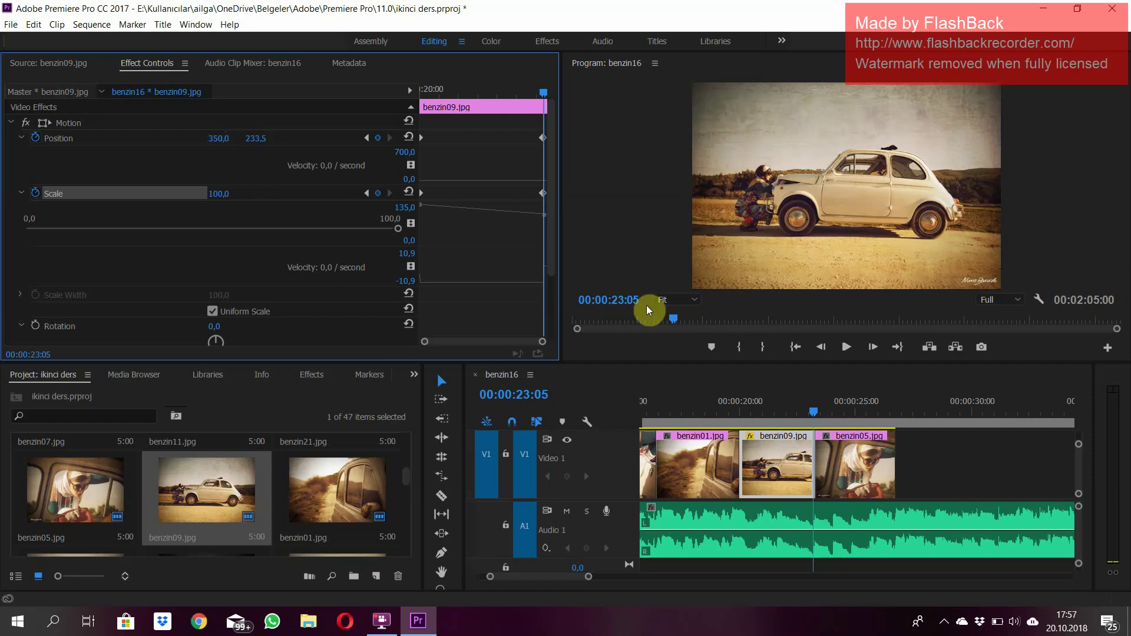
# - Save the project and play benzin09's zoom-out from 00:00:20:00
pyautogui.click(541, 137)
pyautogui.hotkey('ctrl', 's')
pyautogui.moveTo(546, 92); pyautogui.dragTo(420, 93)
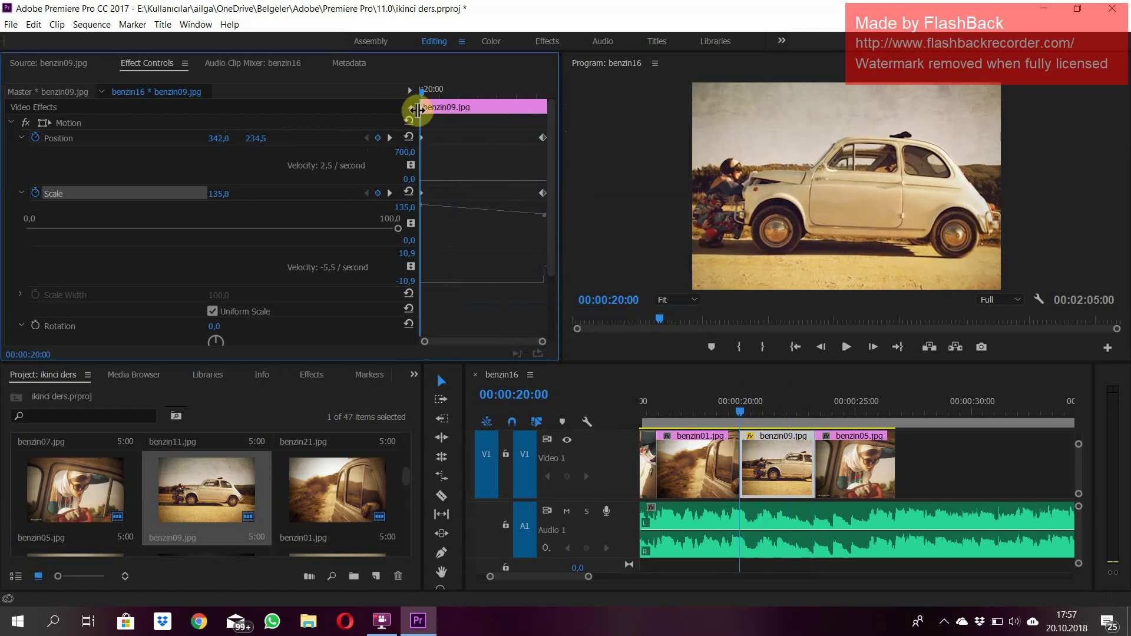
pyautogui.press('space')
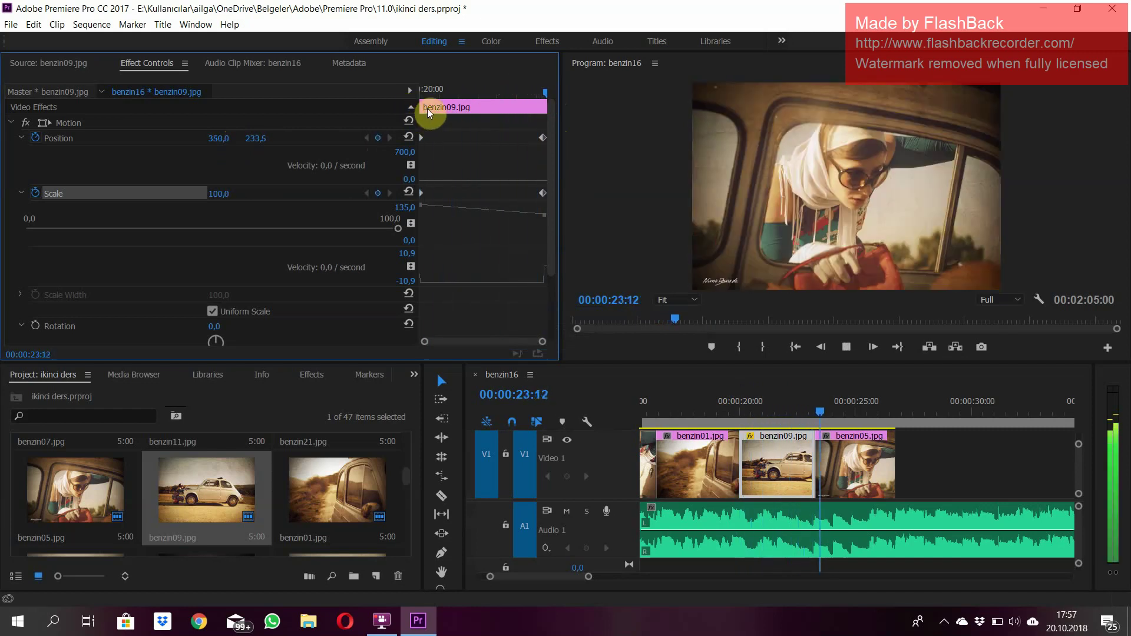
pyautogui.press('space')
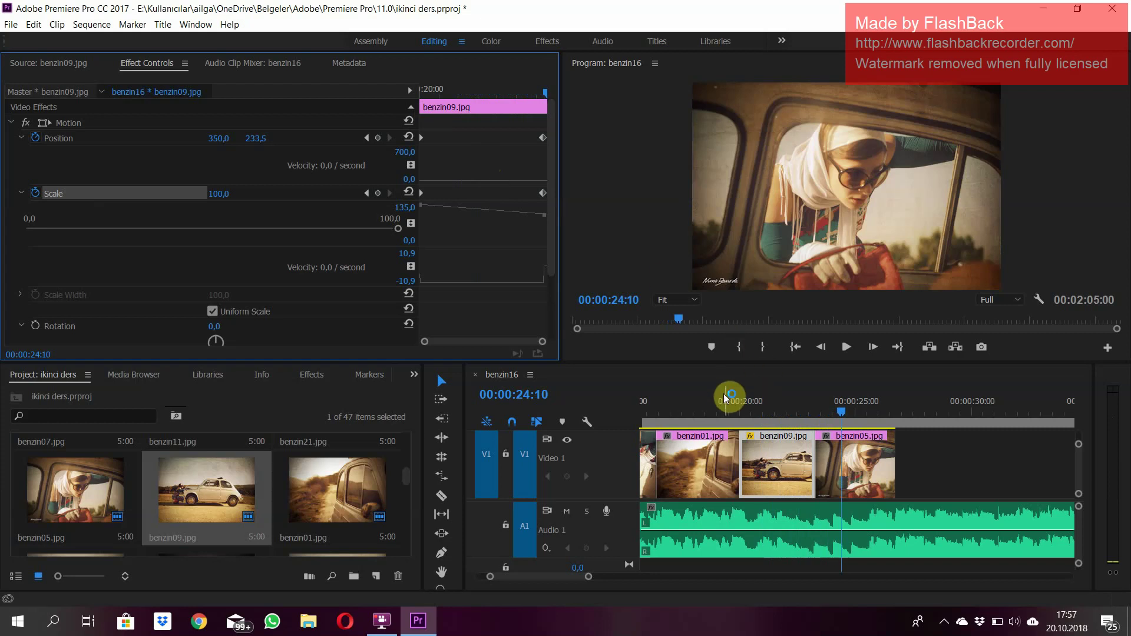
# - Replay the stretch around benzin09 starting just before the clip
pyautogui.click(719, 392)
pyautogui.press('space')
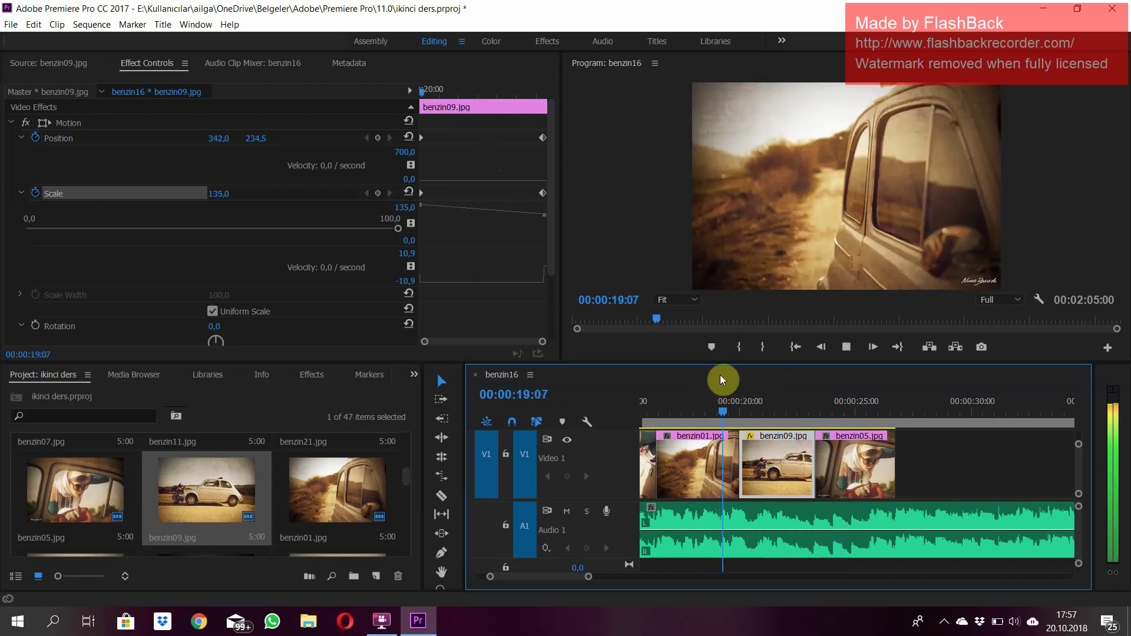
pyautogui.press('space')
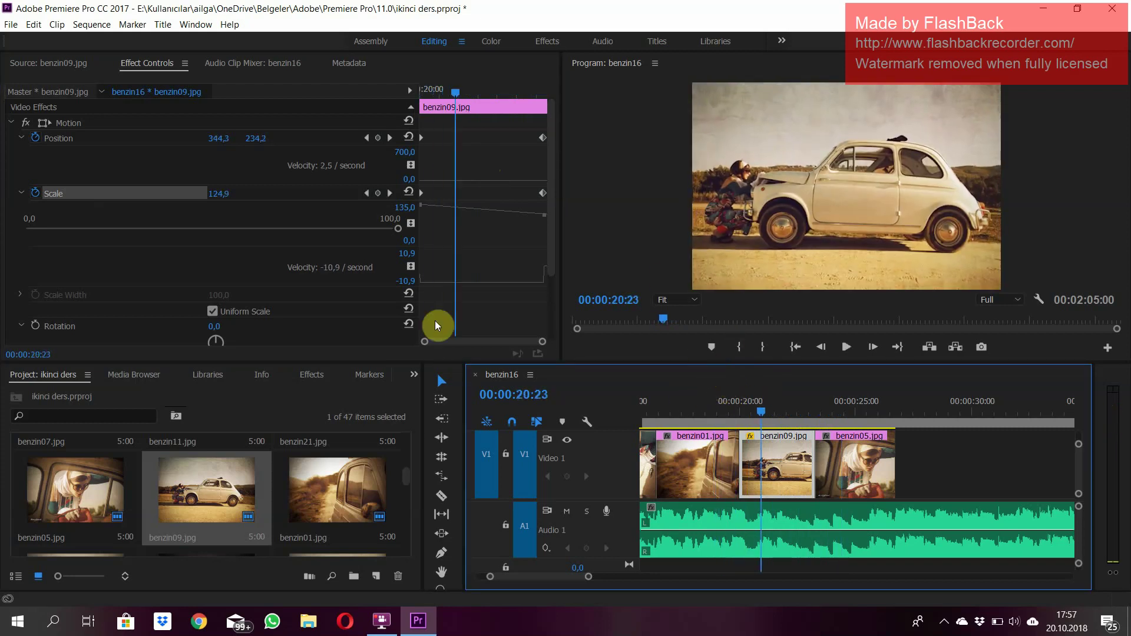
# - Add Cross Dissolves at the benzin01/benzin09 and benzin09/benzin05 cuts
pyautogui.click(312, 375)
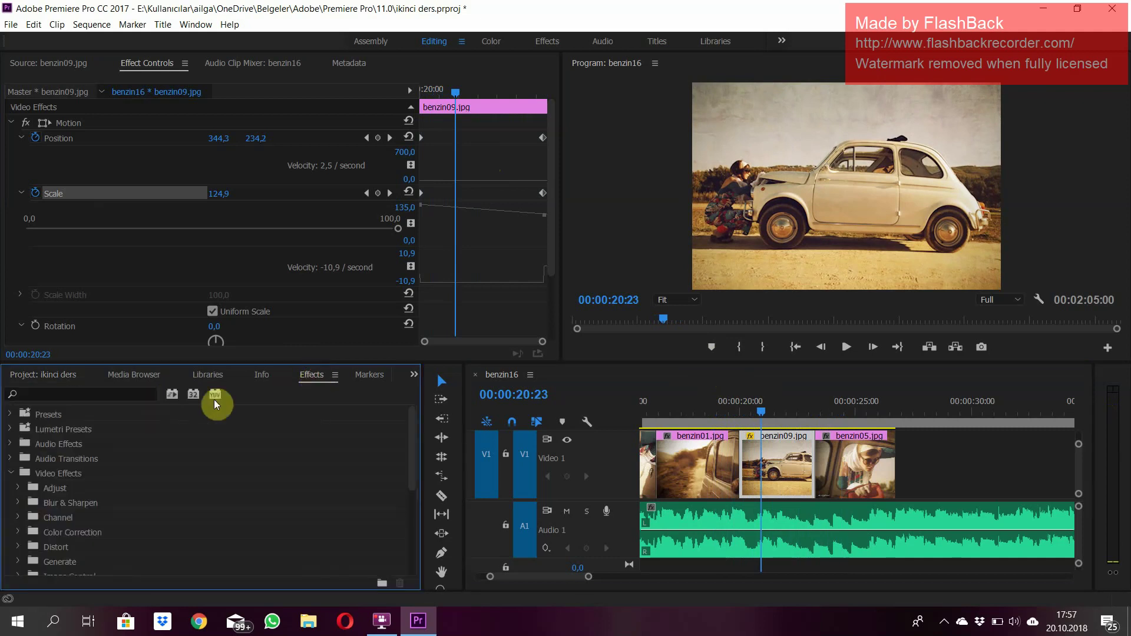
pyautogui.click(11, 470)
pyautogui.click(11, 488)
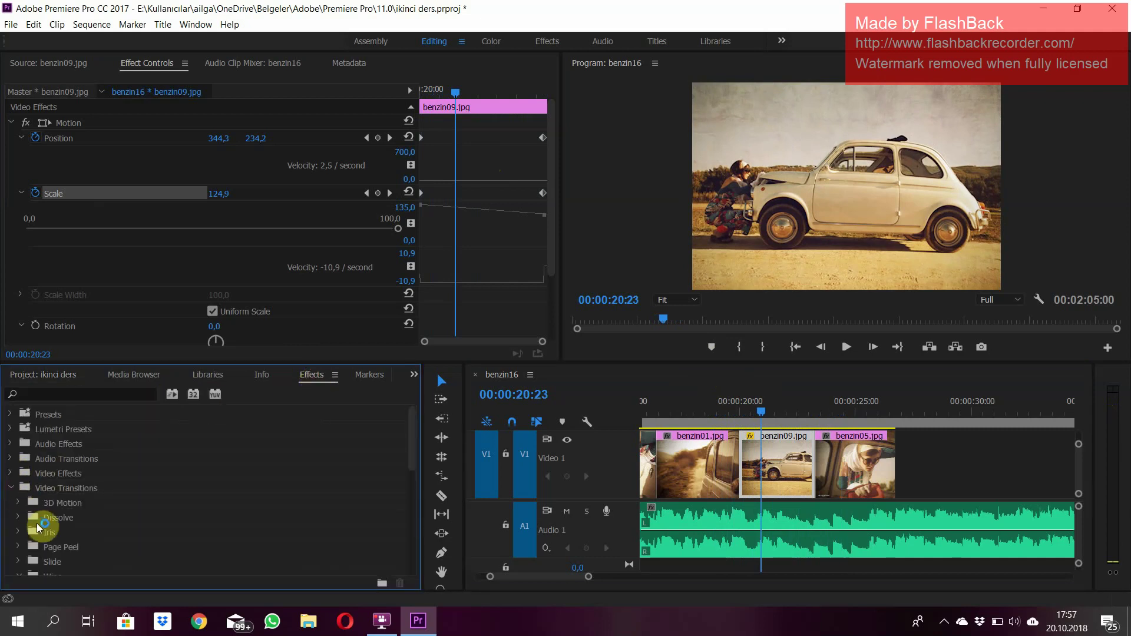
pyautogui.click(18, 518)
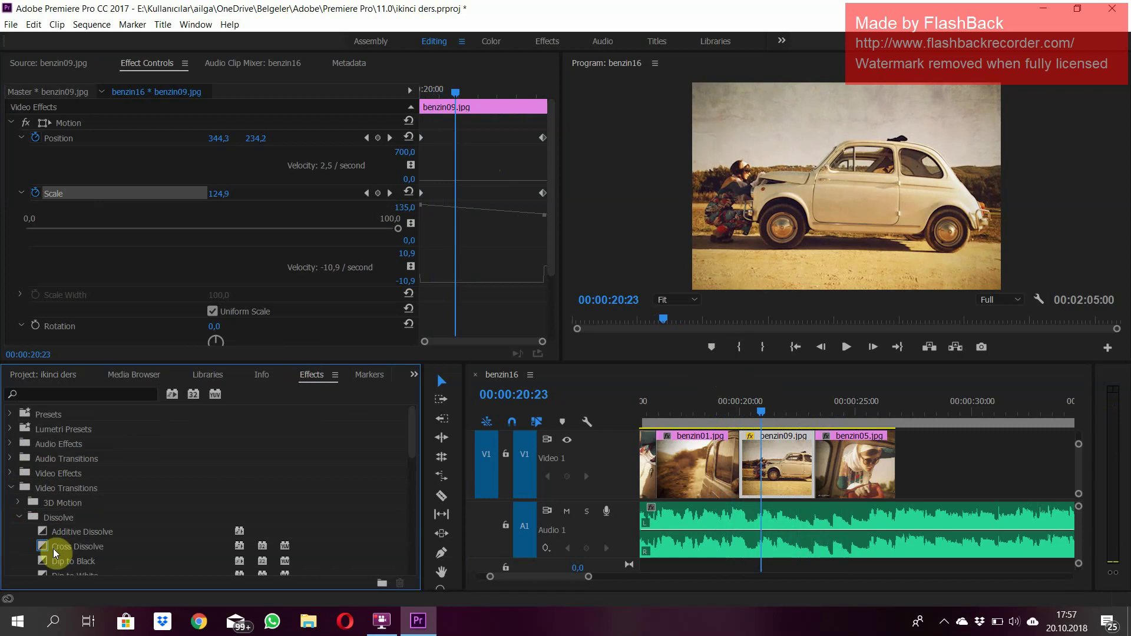
pyautogui.moveTo(53, 548); pyautogui.dragTo(734, 468)
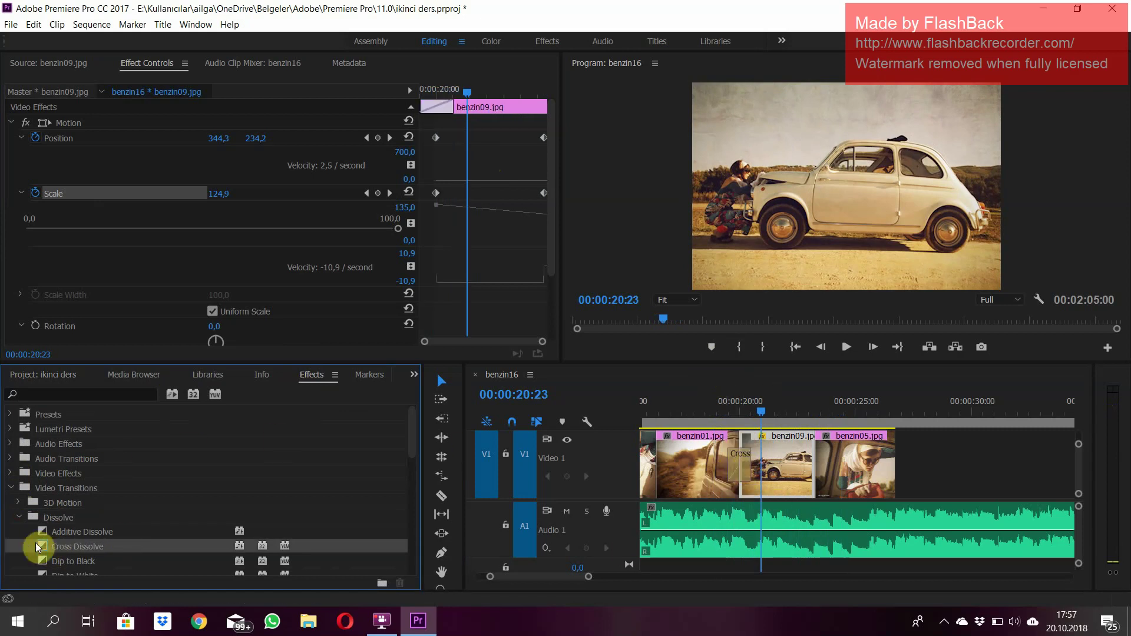
pyautogui.moveTo(36, 547); pyautogui.dragTo(794, 478)
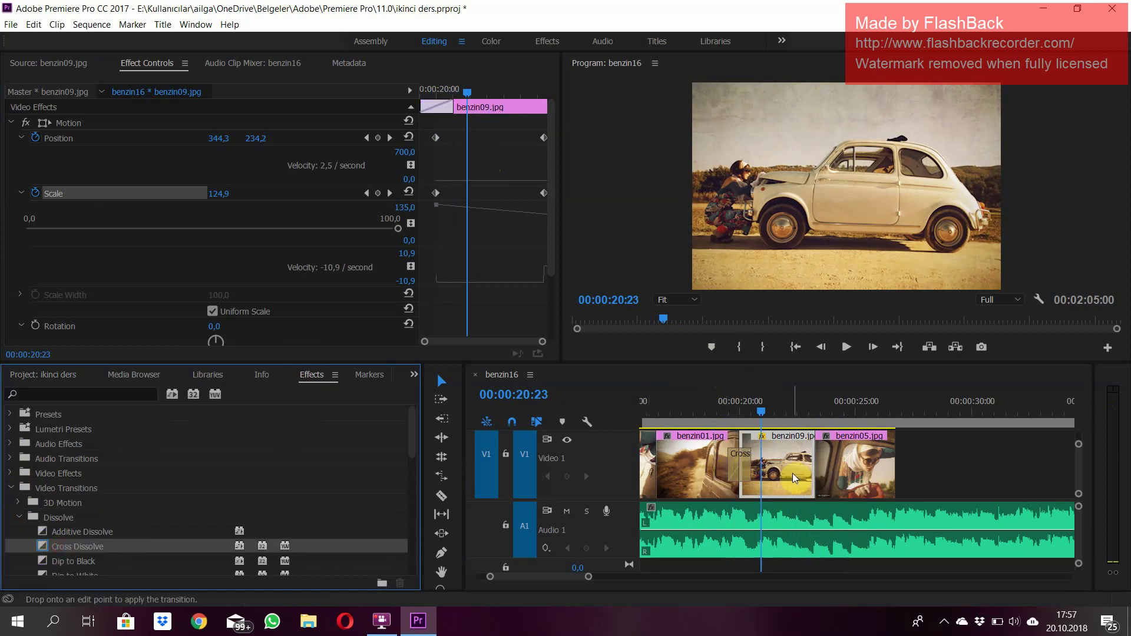
pyautogui.moveTo(794, 478); pyautogui.dragTo(821, 463)
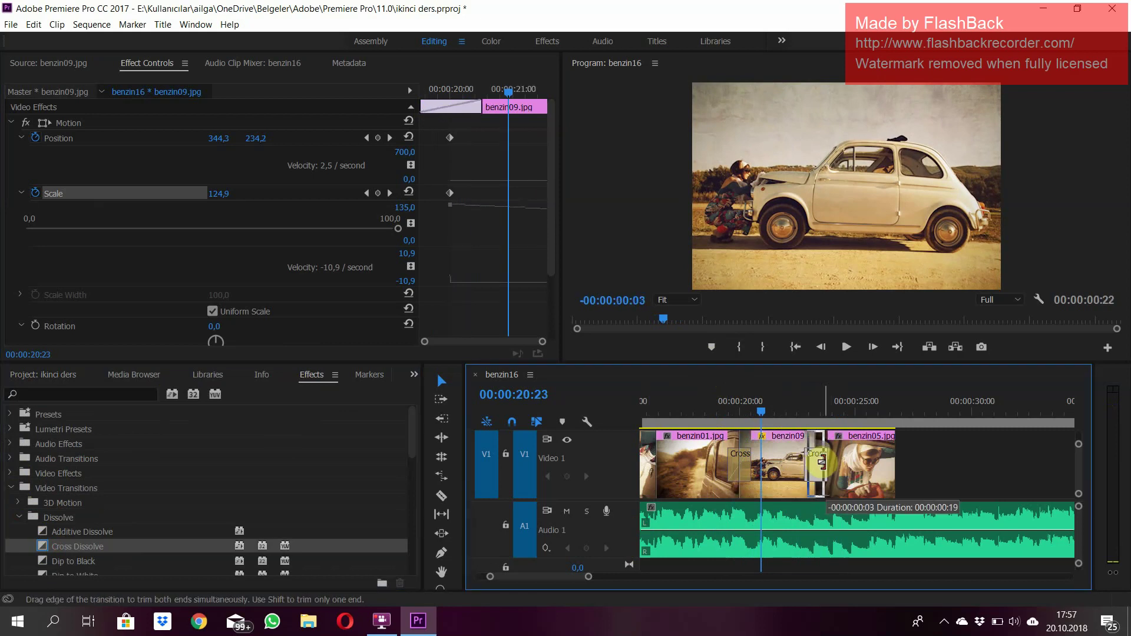
# - Shorten the first Cross Dissolve to 00:00:00:13 and play through the transitions
pyautogui.click(743, 467)
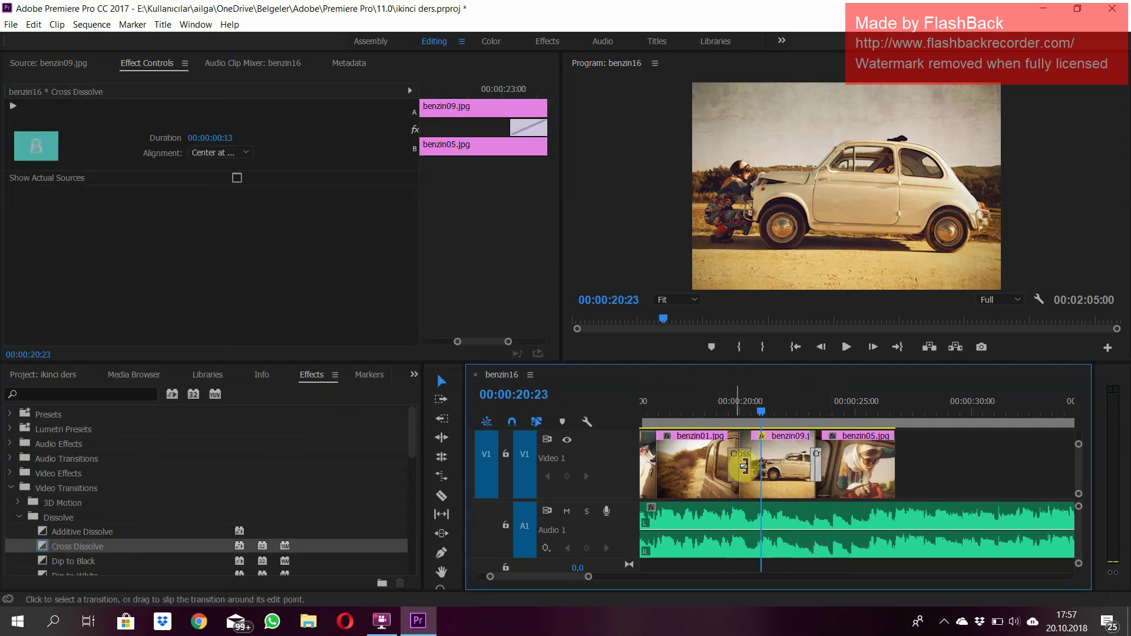
pyautogui.moveTo(743, 467); pyautogui.dragTo(744, 468)
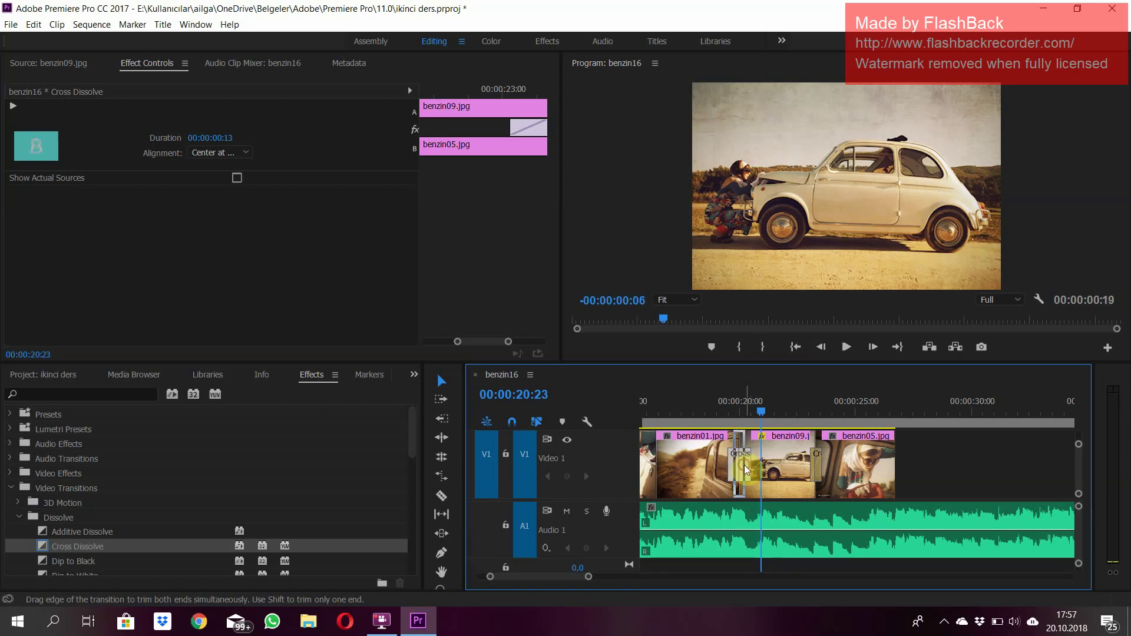
pyautogui.click(685, 405)
pyautogui.press('space')
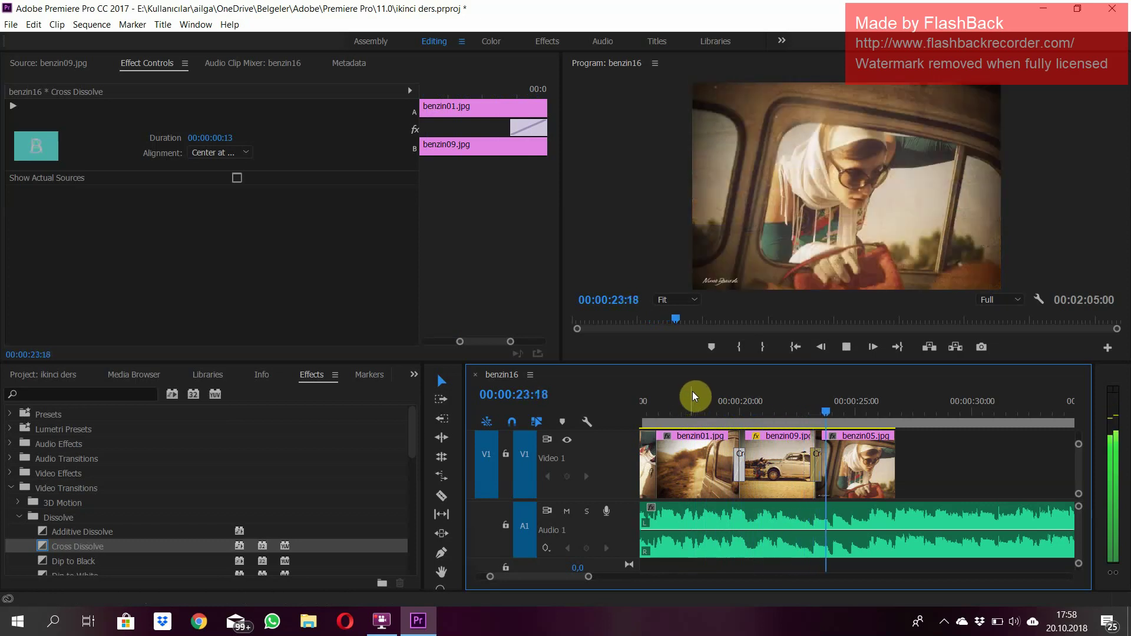
# - Stop playback, add a Cross Dissolve at the benzin37/benzin01 cut, and select benzin01.jpg
pyautogui.press('space')
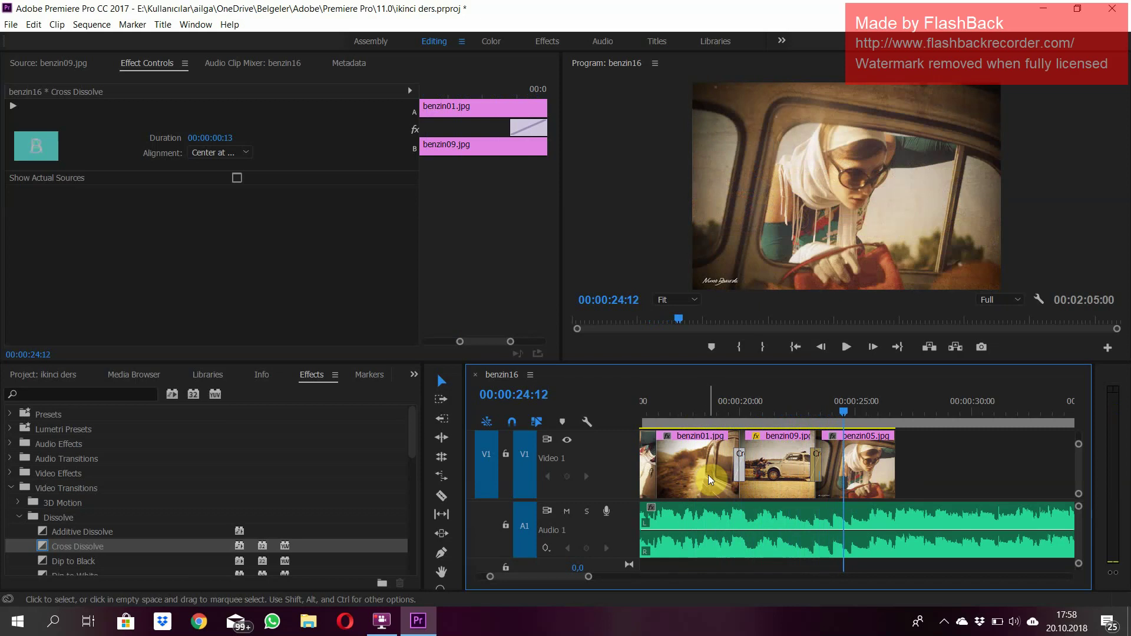
pyautogui.moveTo(76, 546)
pyautogui.mouseDown()
pyautogui.moveTo(564, 499)
pyautogui.moveTo(657, 462)
pyautogui.mouseUp()
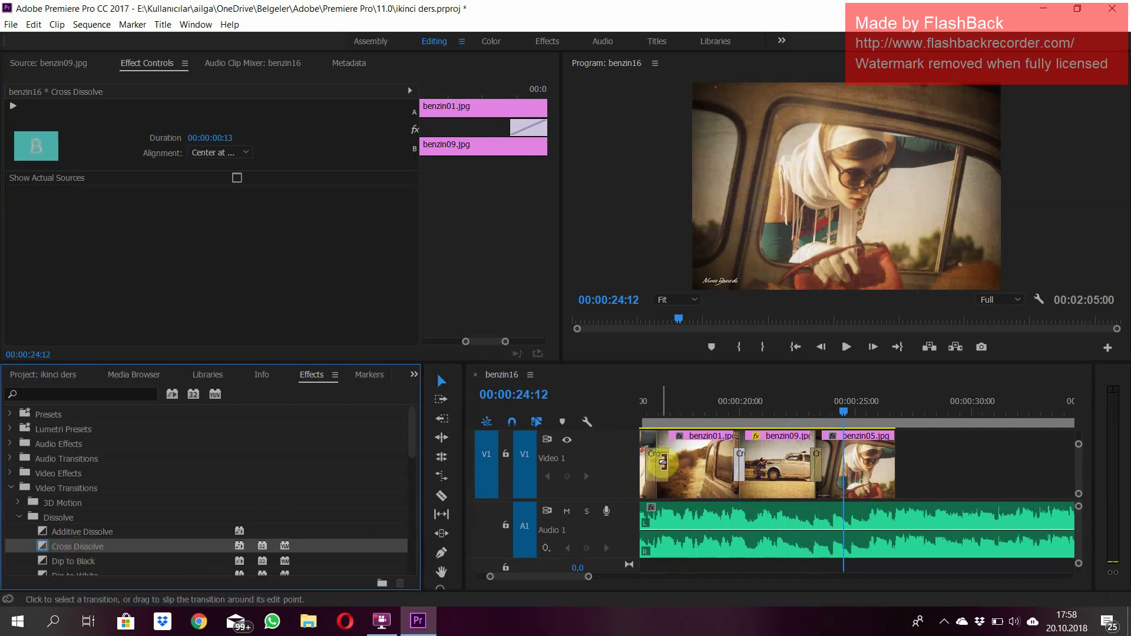
pyautogui.click(660, 464)
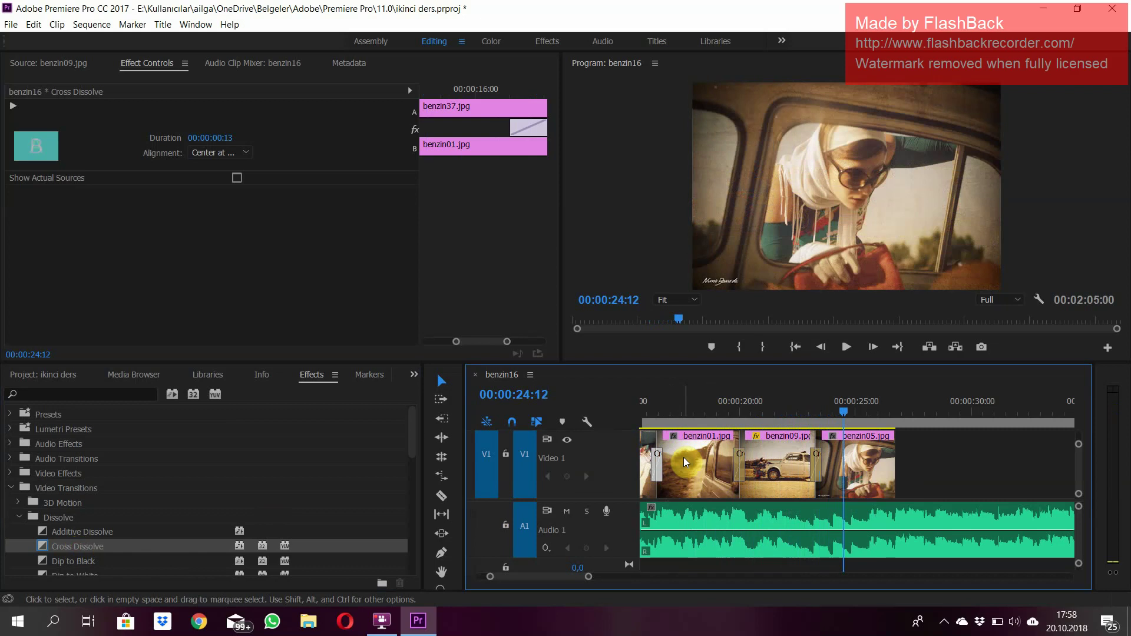
pyautogui.click(683, 457)
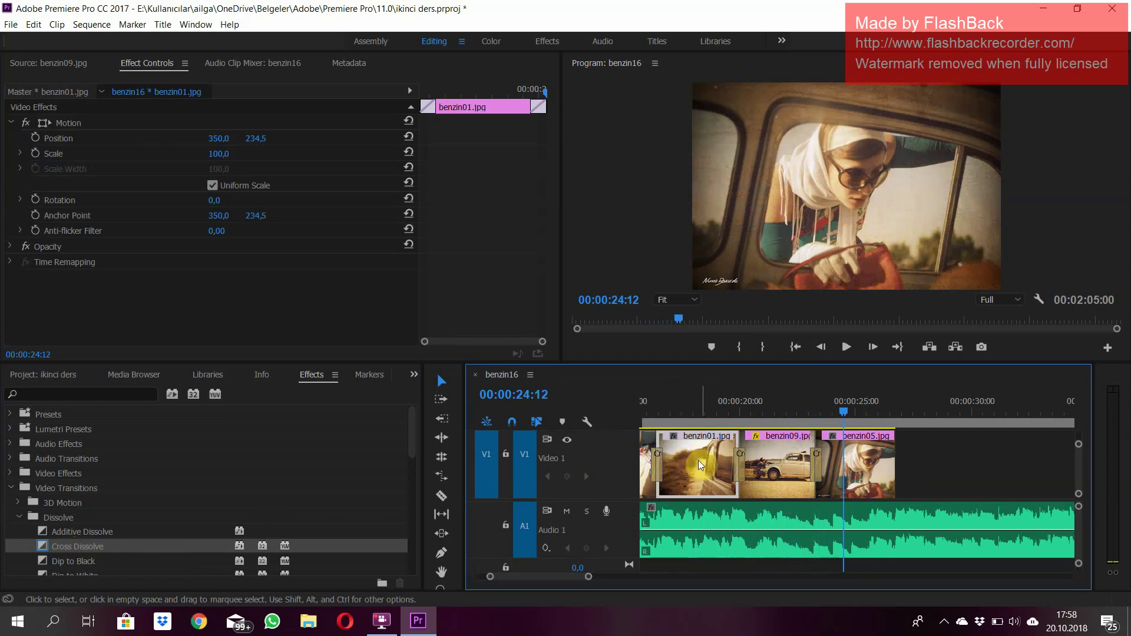
# - At benzin01.jpg's first frame, turn on Position and Scale keyframing
pyautogui.click(684, 410)
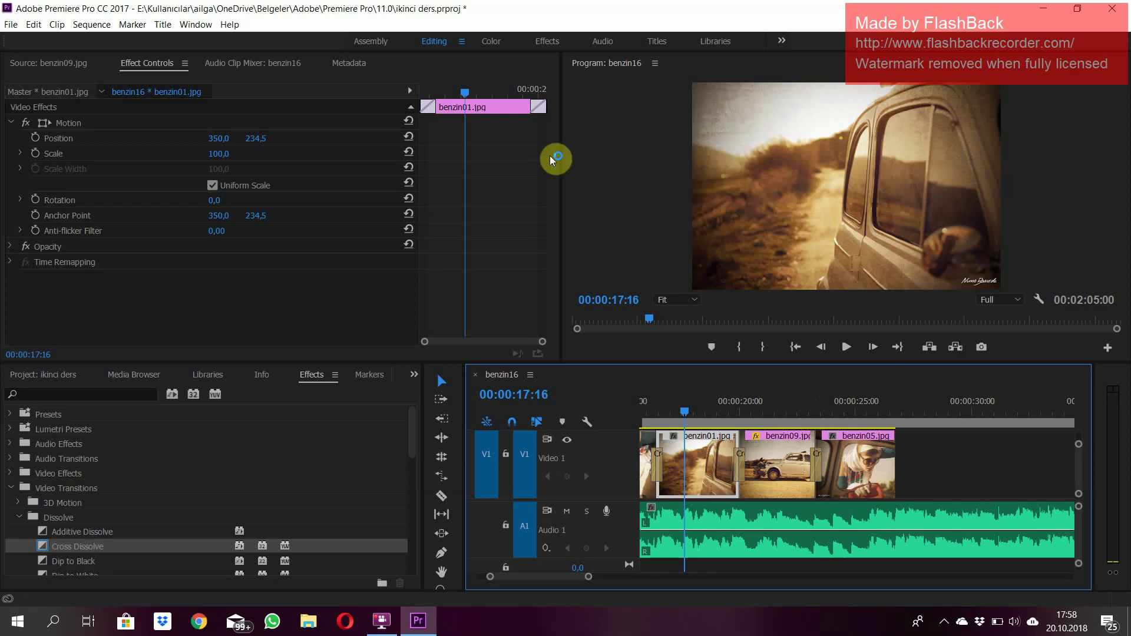
pyautogui.moveTo(465, 92); pyautogui.dragTo(388, 104)
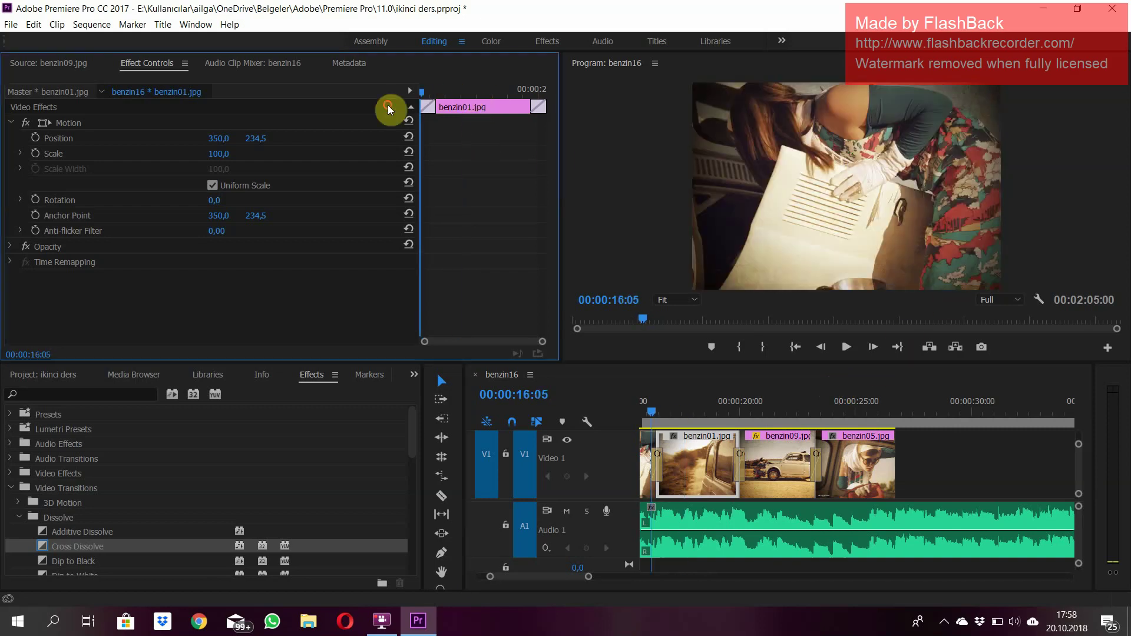
pyautogui.click(36, 139)
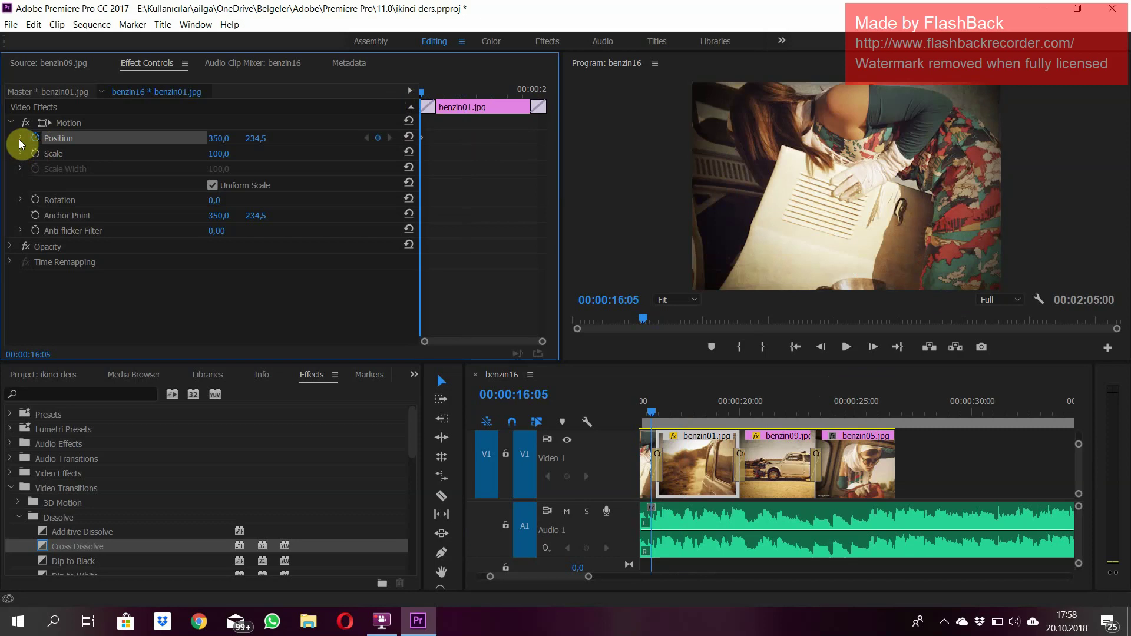
pyautogui.click(26, 155)
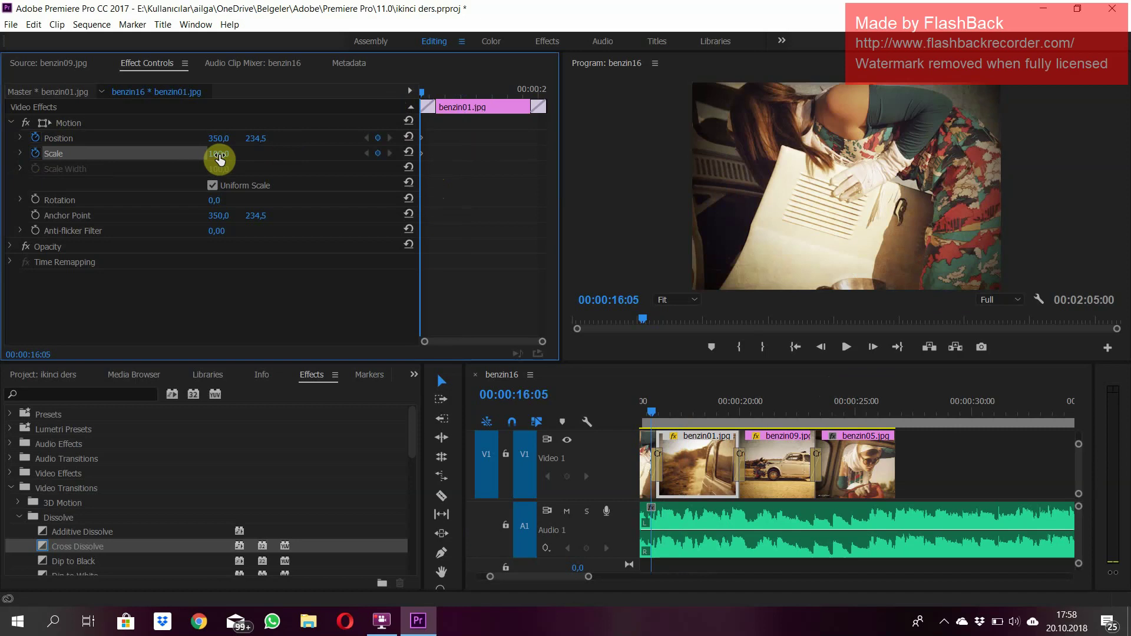
# - Set benzin01's Scale to 150 at its first frame and preview the opening motion
pyautogui.click(663, 401)
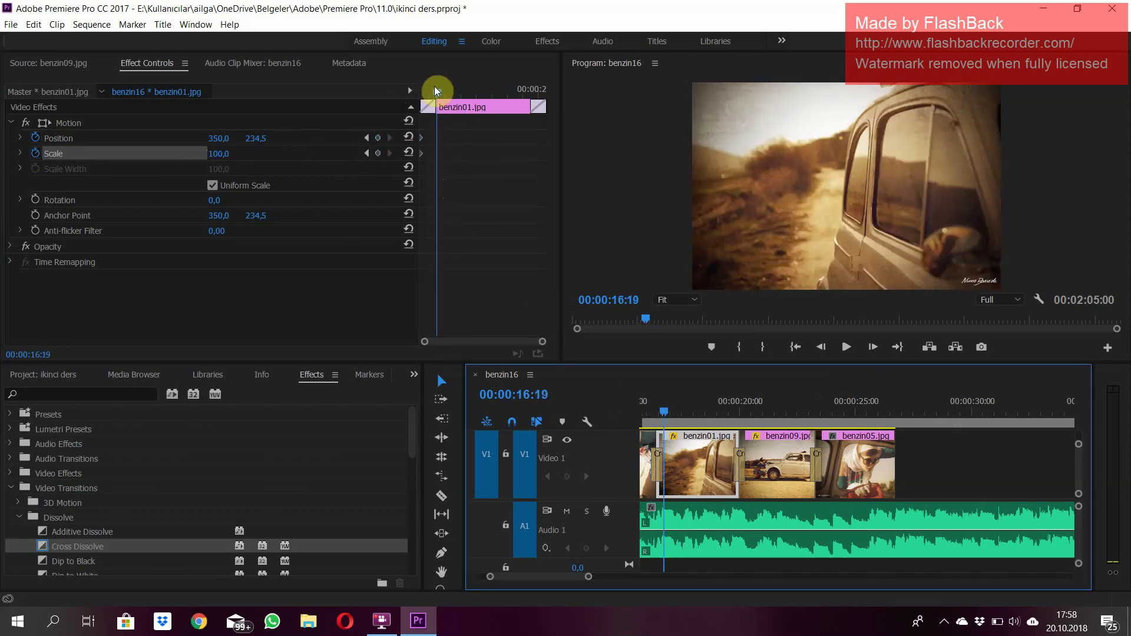
pyautogui.moveTo(438, 90); pyautogui.dragTo(422, 101)
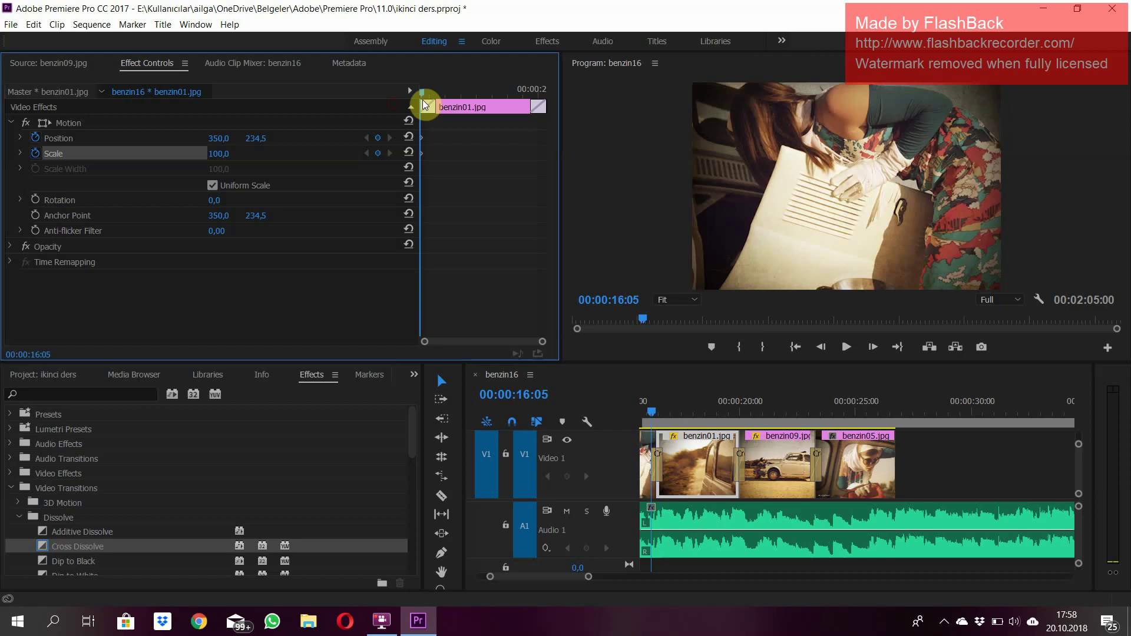
pyautogui.moveTo(222, 156); pyautogui.dragTo(258, 155)
pyautogui.moveTo(653, 390); pyautogui.dragTo(668, 380)
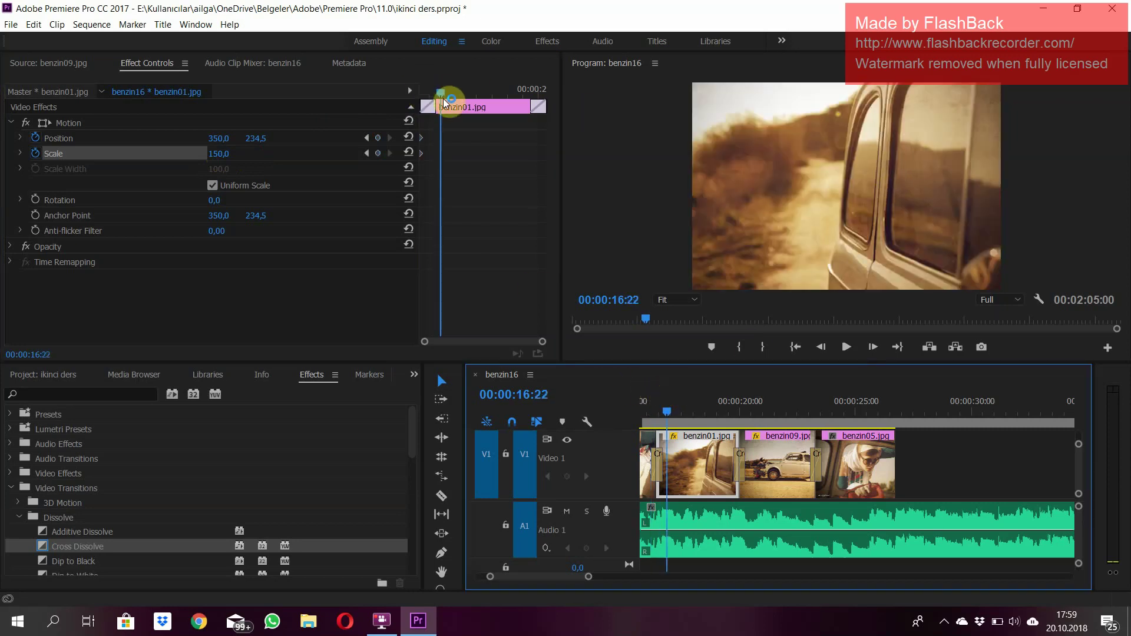
pyautogui.moveTo(439, 90)
pyautogui.mouseDown()
pyautogui.moveTo(433, 99)
pyautogui.moveTo(444, 101)
pyautogui.moveTo(411, 104)
pyautogui.moveTo(436, 97)
pyautogui.mouseUp()
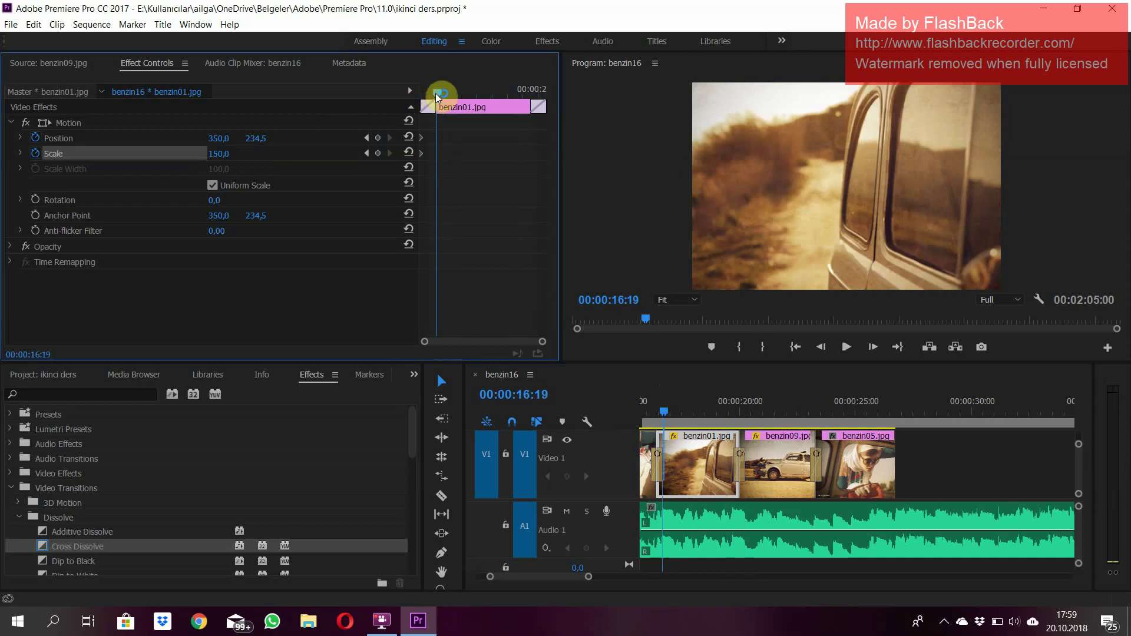
pyautogui.click(660, 462)
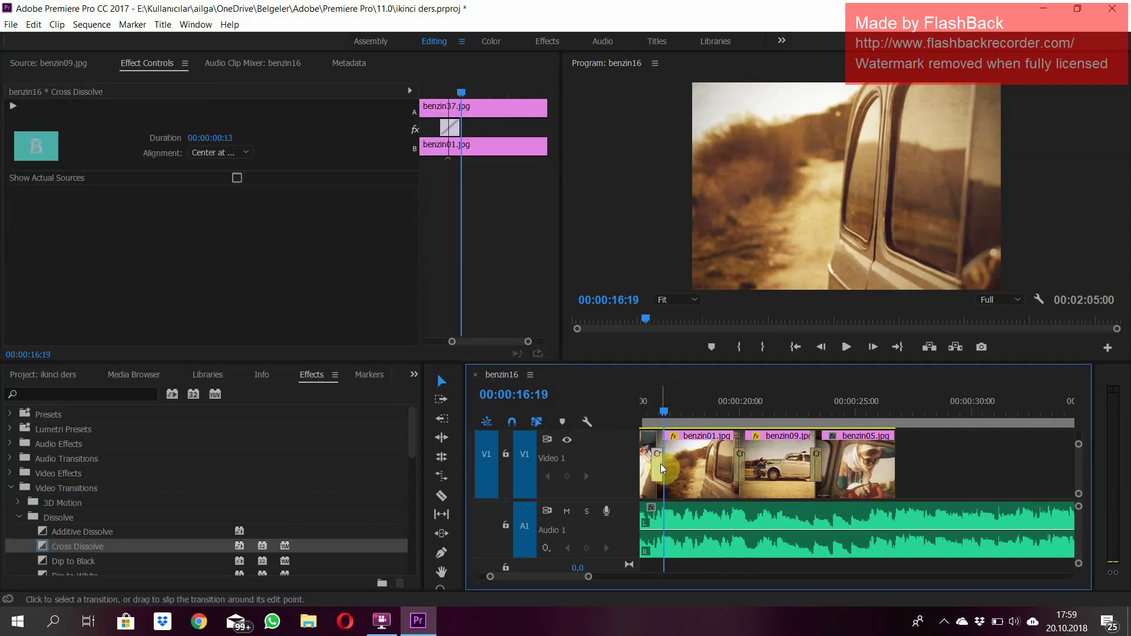
# - Clear the Cross Dissolve before benzin01.jpg and add a Scale keyframe at the clip start
pyautogui.rightClick(659, 465)
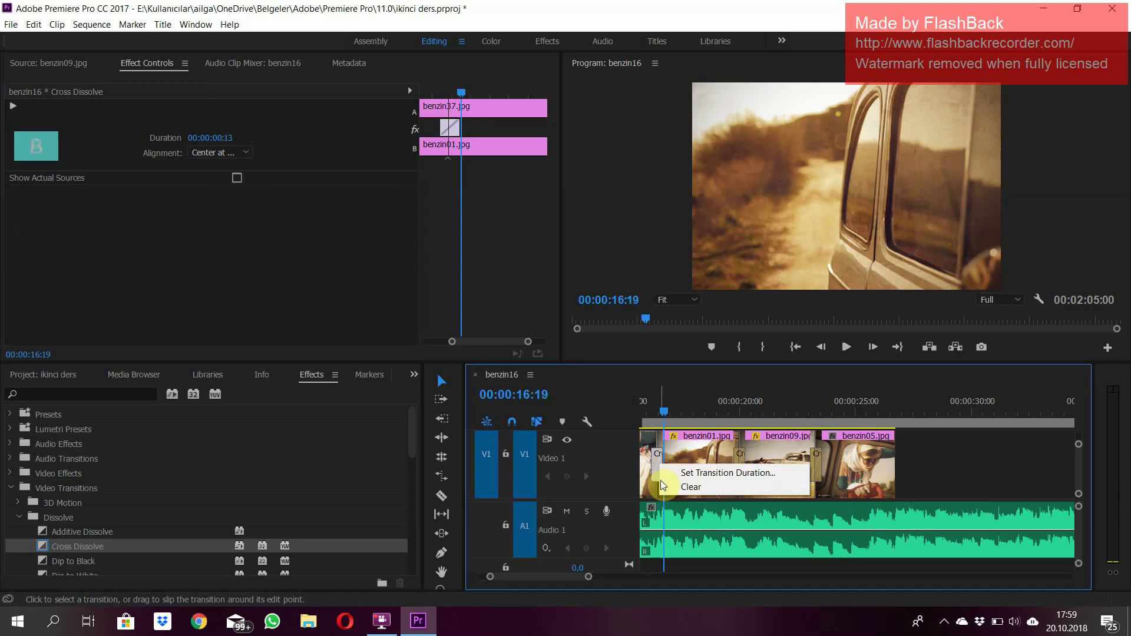
pyautogui.click(672, 488)
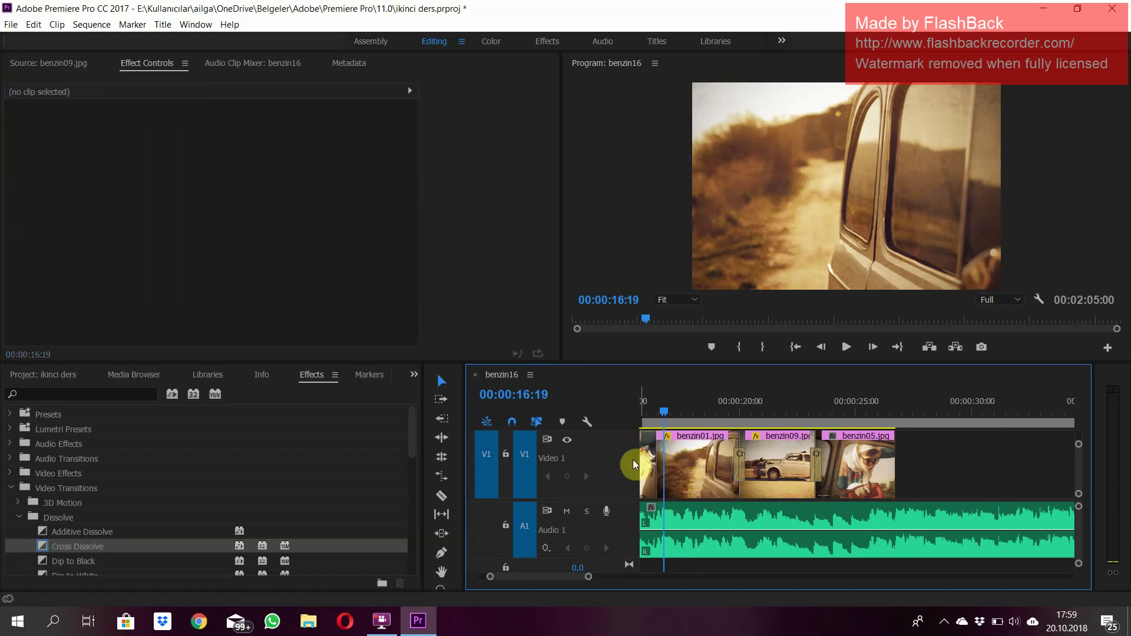
pyautogui.click(691, 445)
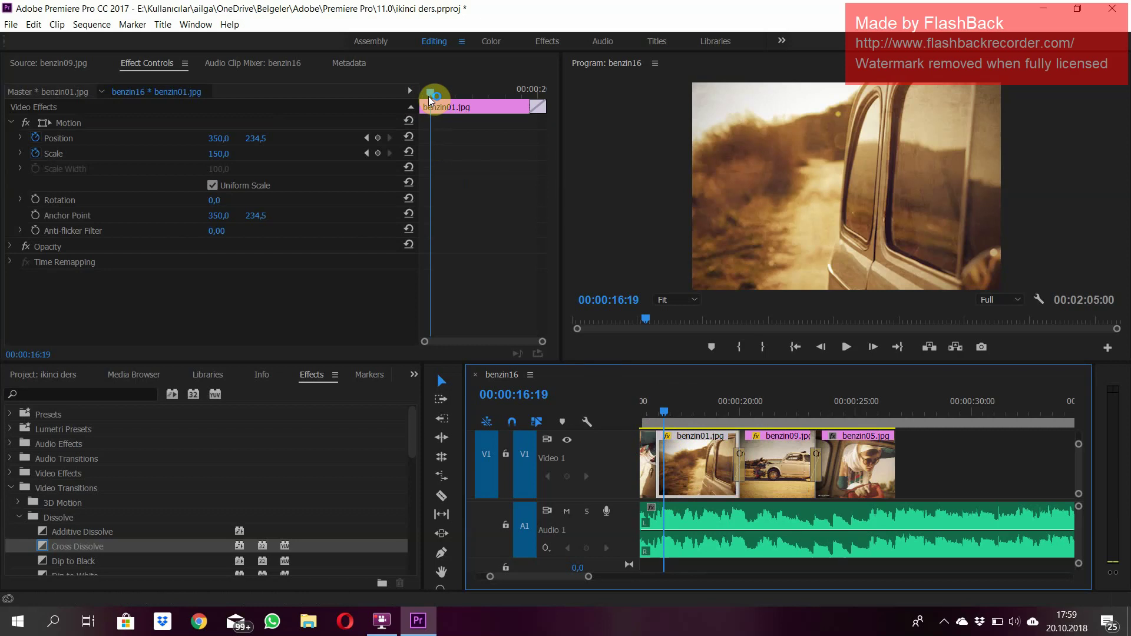
pyautogui.moveTo(429, 95); pyautogui.dragTo(403, 113)
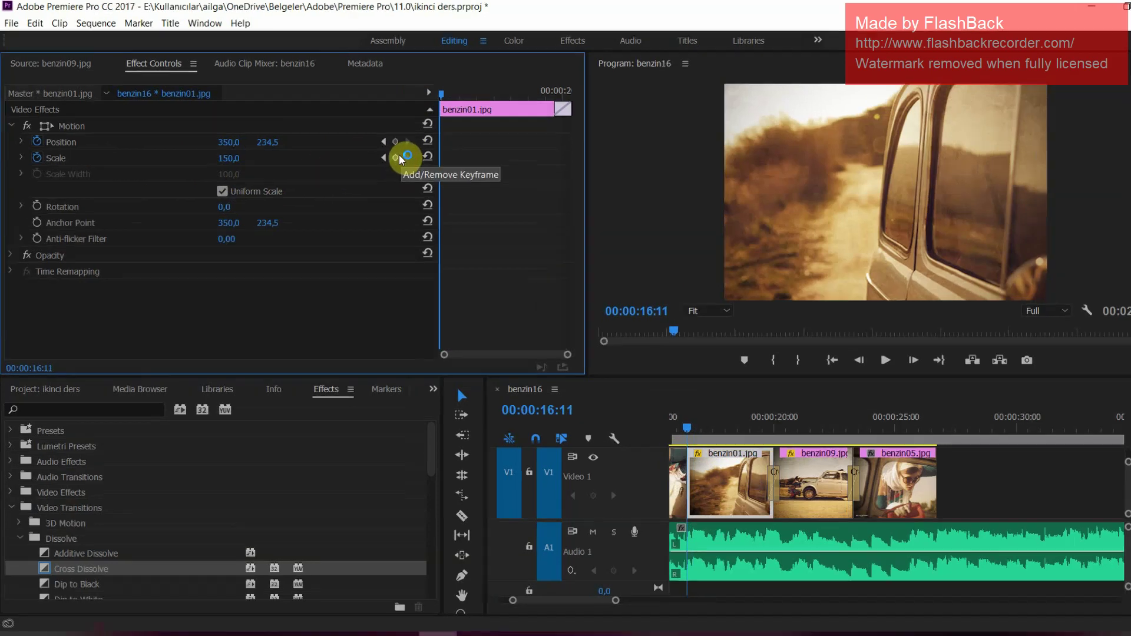
pyautogui.click(380, 153)
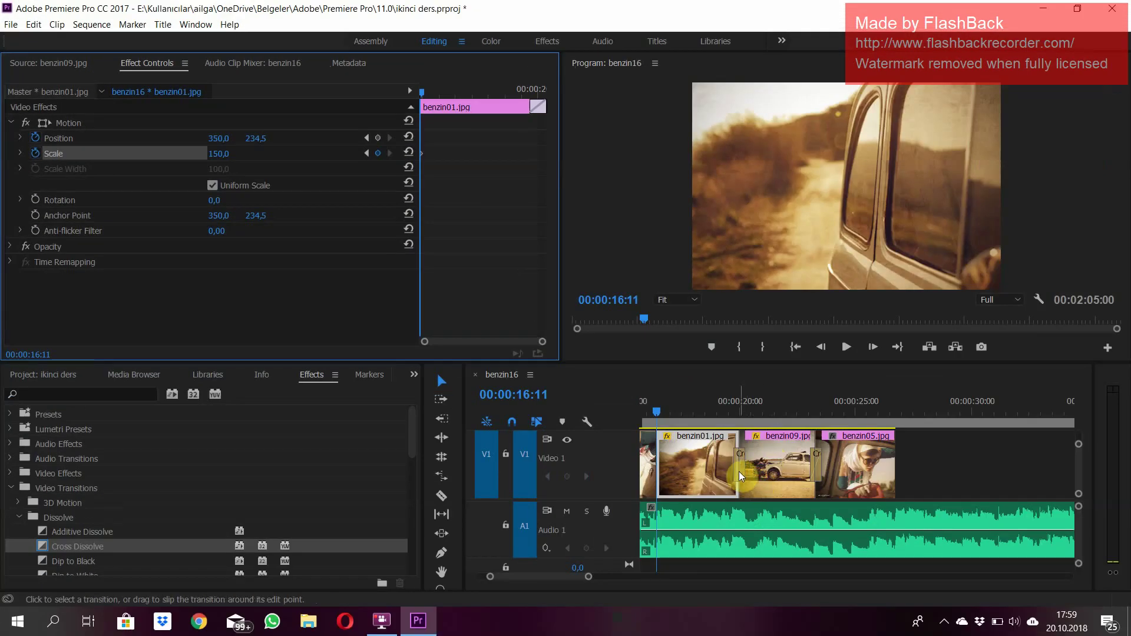
# - Clear the Cross Dissolve between benzin01.jpg and benzin09.jpg, then reselect benzin01.jpg
pyautogui.rightClick(740, 467)
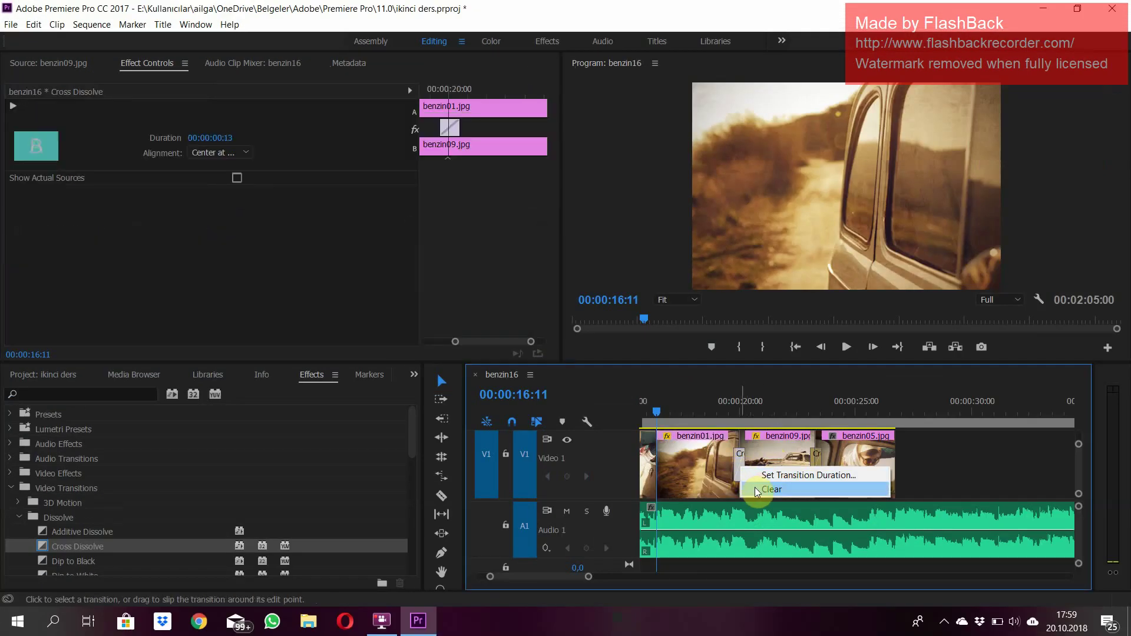
pyautogui.click(762, 490)
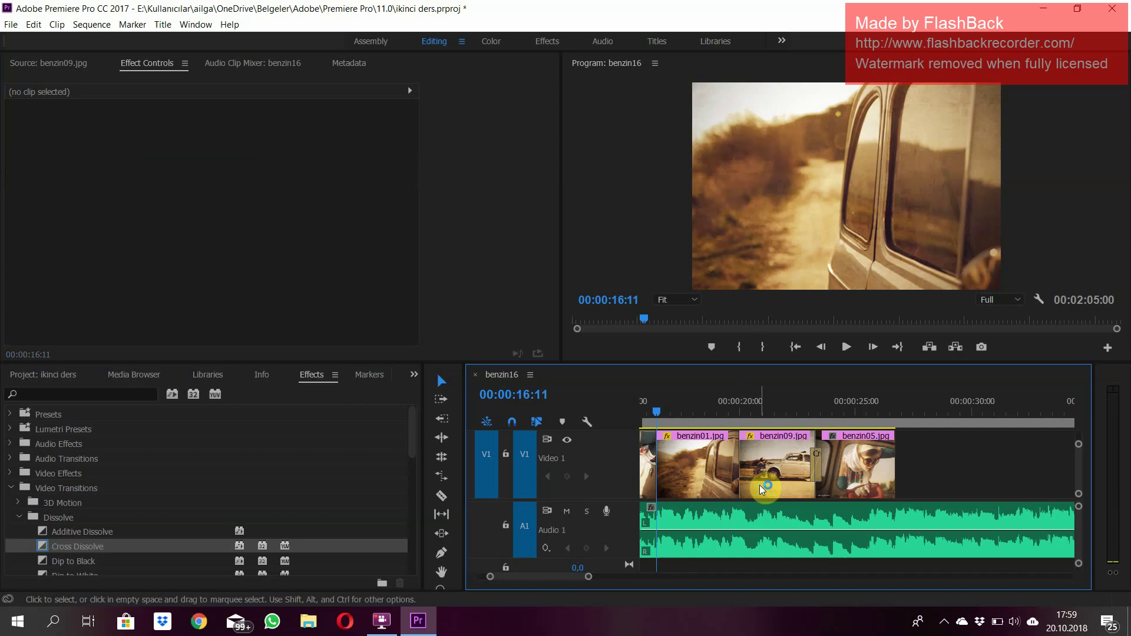
pyautogui.click(675, 452)
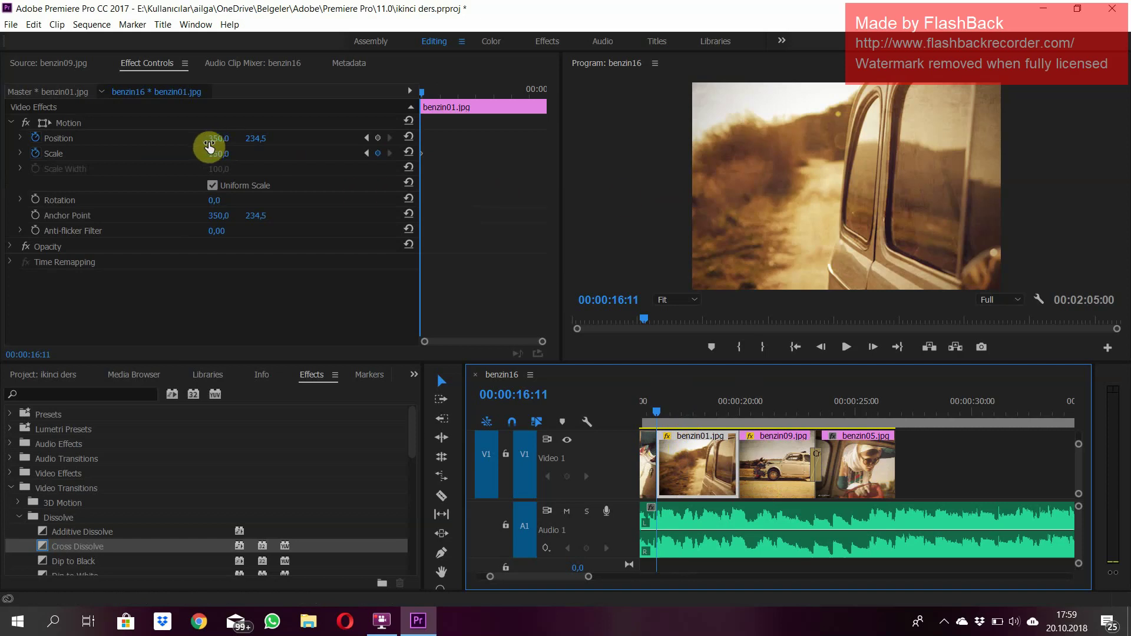
# - Set benzin01's Position X to 525 at its start and 185 near its end (00:00:19:22)
pyautogui.moveTo(224, 143)
pyautogui.mouseDown()
pyautogui.moveTo(370, 151)
pyautogui.moveTo(375, 134)
pyautogui.mouseUp()
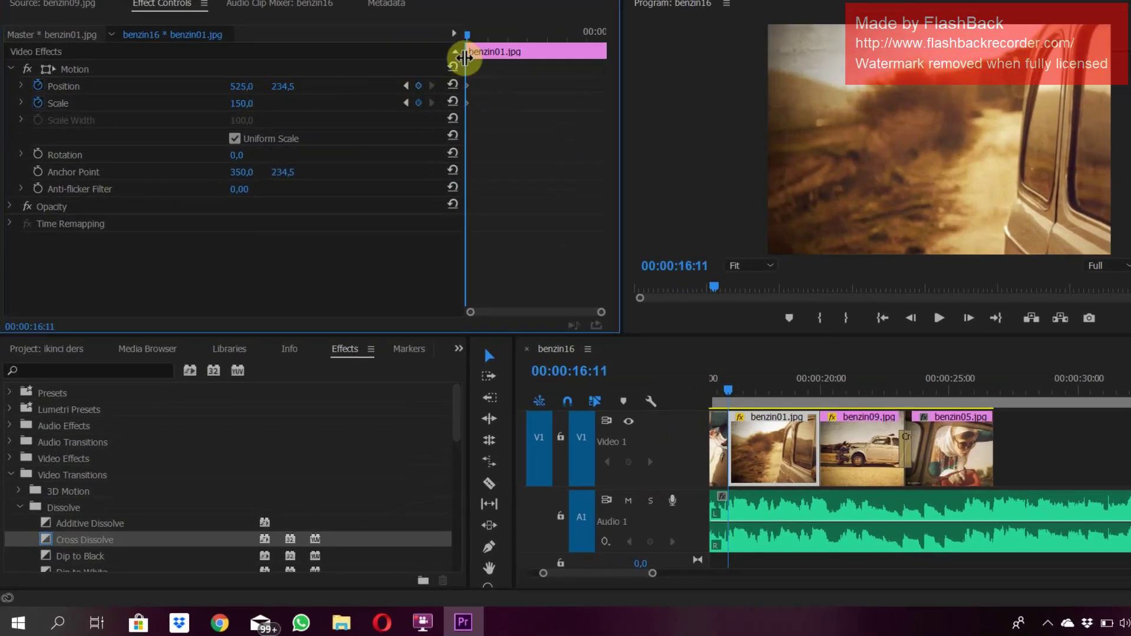
pyautogui.moveTo(469, 39); pyautogui.dragTo(625, 34)
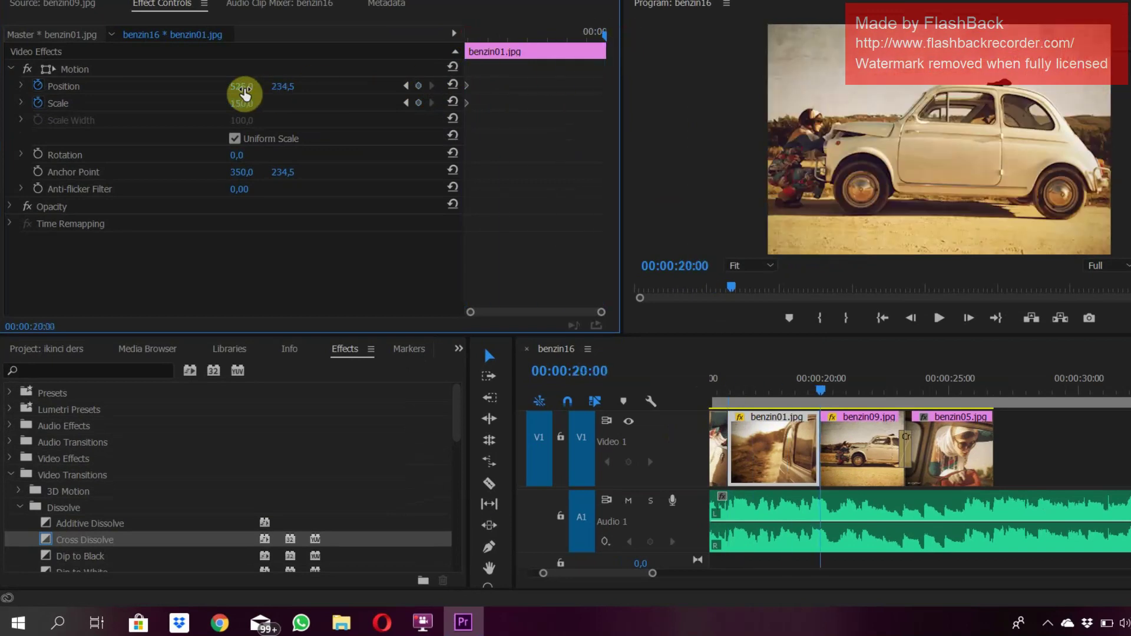
pyautogui.click(824, 392)
pyautogui.moveTo(824, 393); pyautogui.dragTo(820, 383)
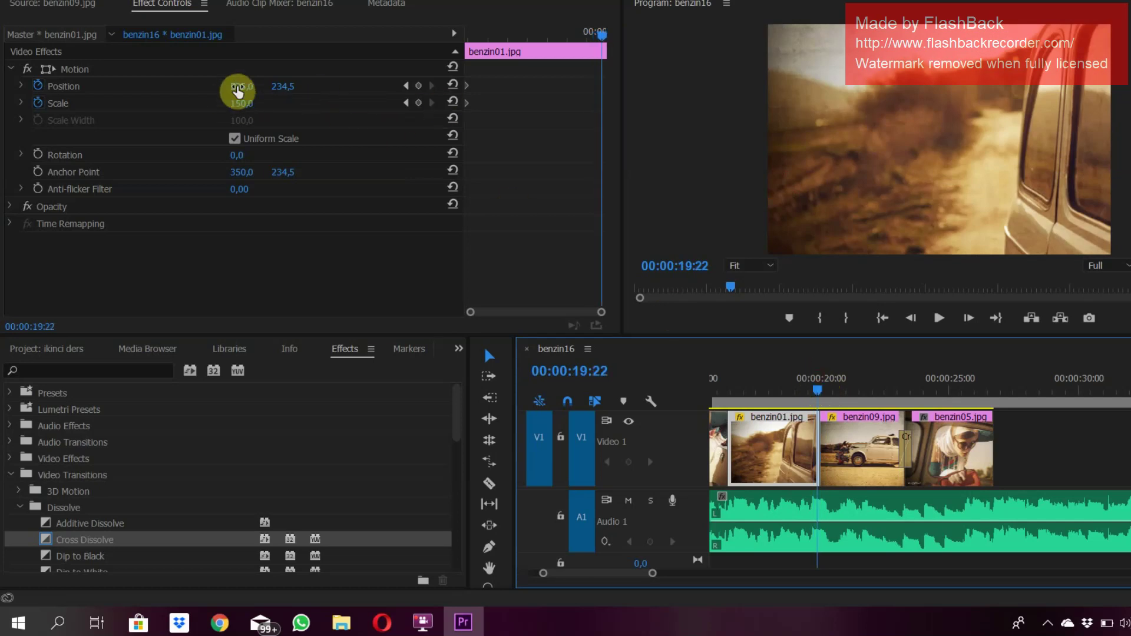
pyautogui.moveTo(238, 90)
pyautogui.mouseDown()
pyautogui.moveTo(49, 83)
pyautogui.moveTo(189, 83)
pyautogui.mouseUp()
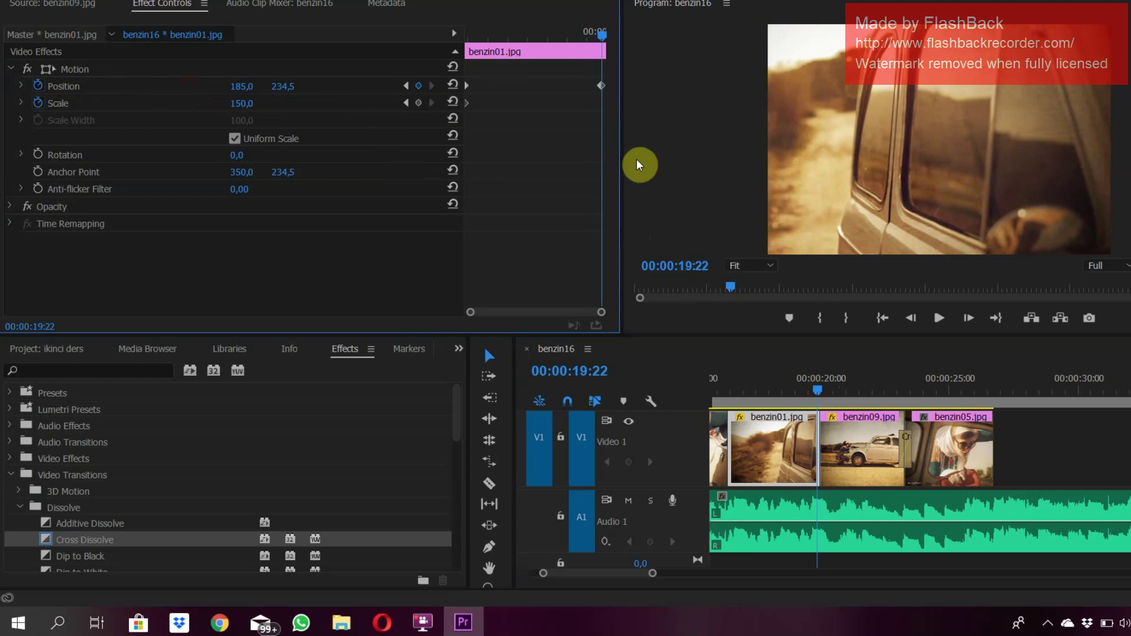
# - Preview the new sideways pan from the start of benzin01.jpg
pyautogui.click(731, 380)
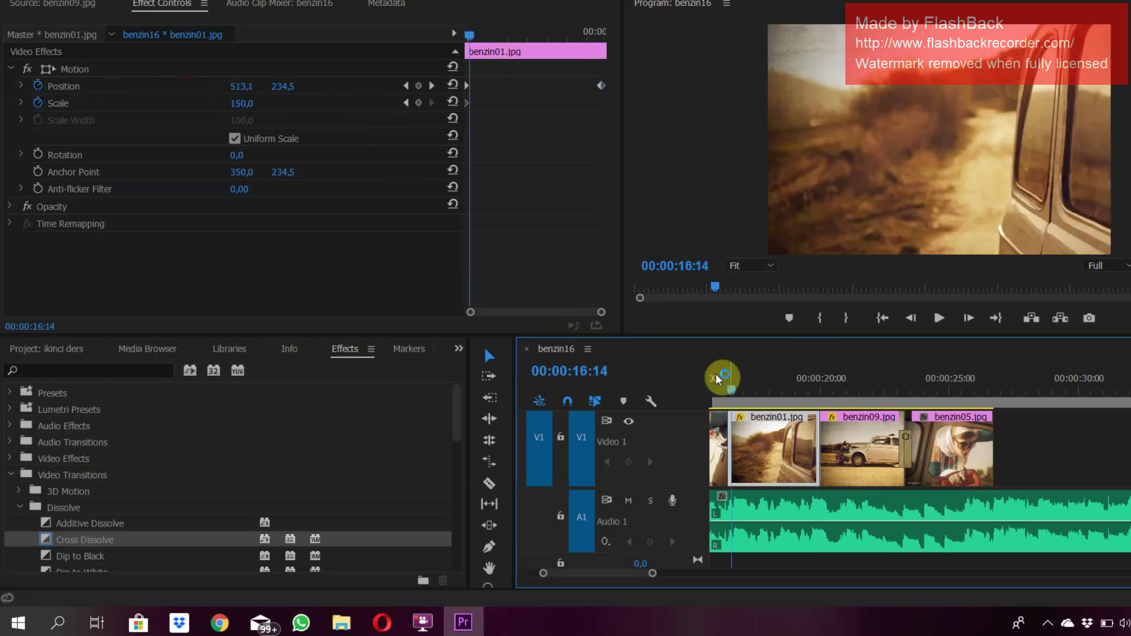
pyautogui.press('space')
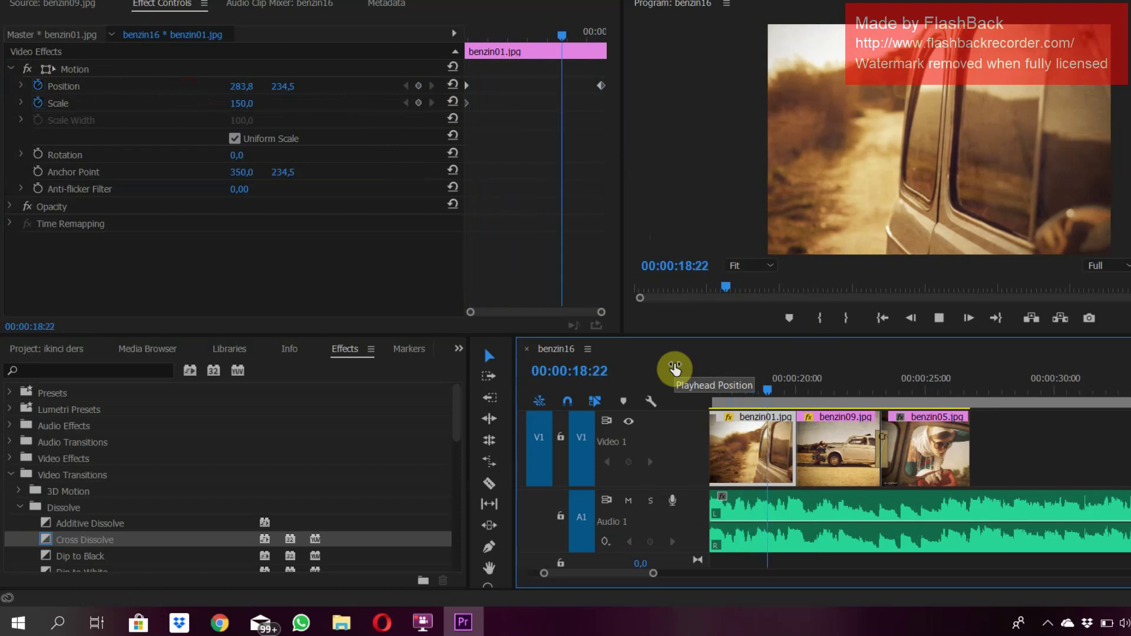
pyautogui.press('space')
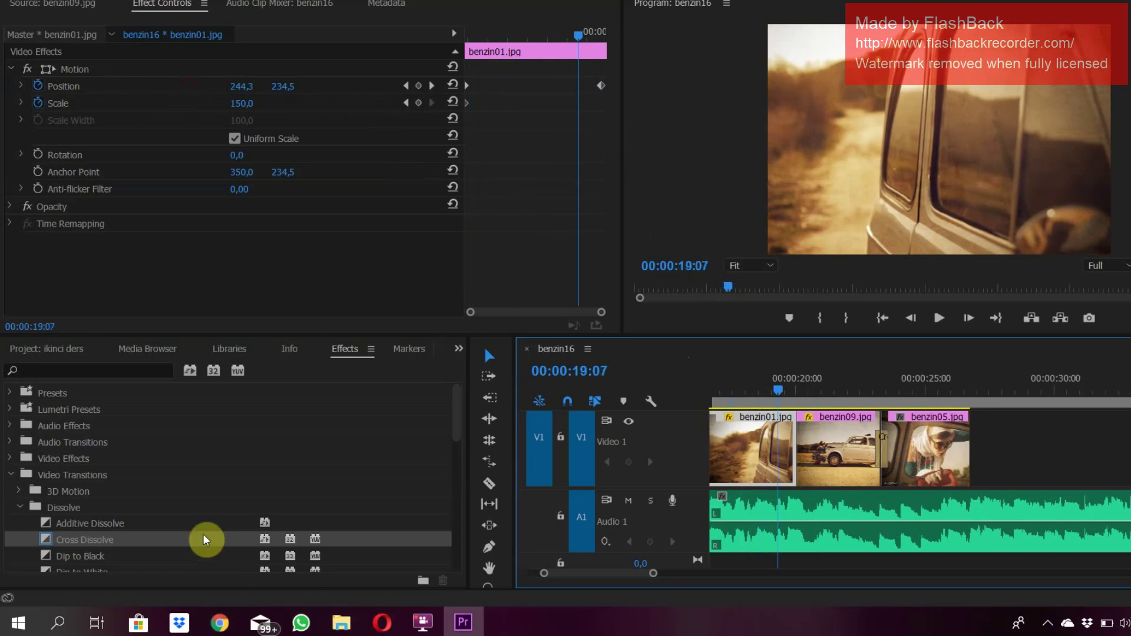
# - Drop Cross Dissolves on benzin01's in-point and its cut into benzin09, the latter lasting 17 frames
pyautogui.moveTo(212, 539)
pyautogui.mouseDown()
pyautogui.moveTo(709, 491)
pyautogui.moveTo(750, 471)
pyautogui.moveTo(749, 457)
pyautogui.mouseUp()
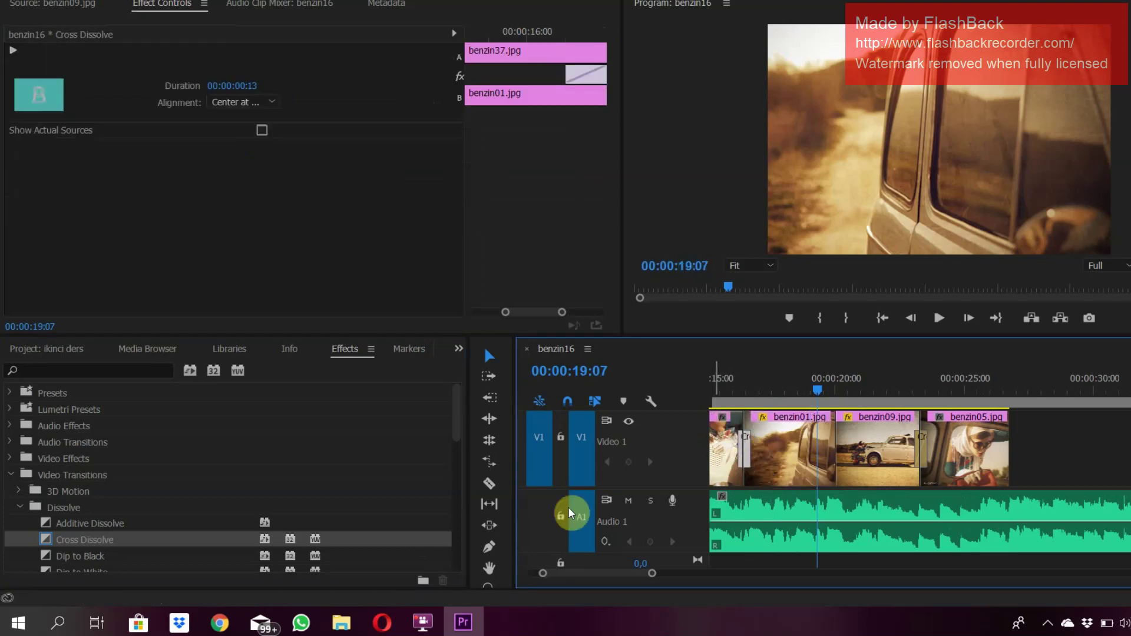
pyautogui.moveTo(76, 539)
pyautogui.mouseDown()
pyautogui.moveTo(844, 483)
pyautogui.moveTo(837, 445)
pyautogui.mouseUp()
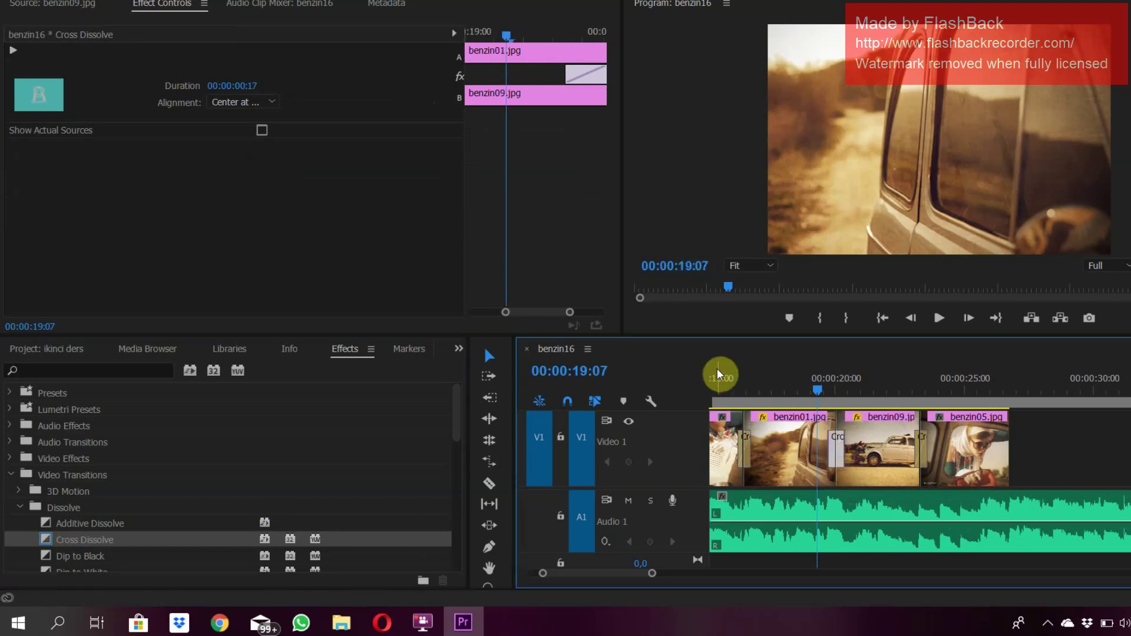
pyautogui.click(720, 382)
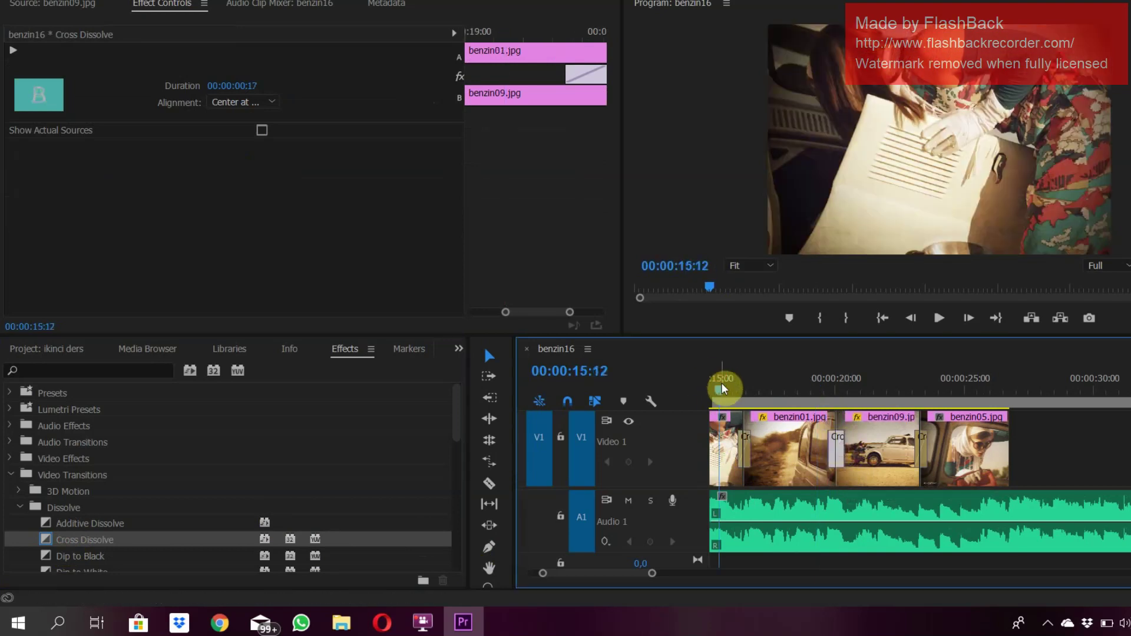
pyautogui.press('space')
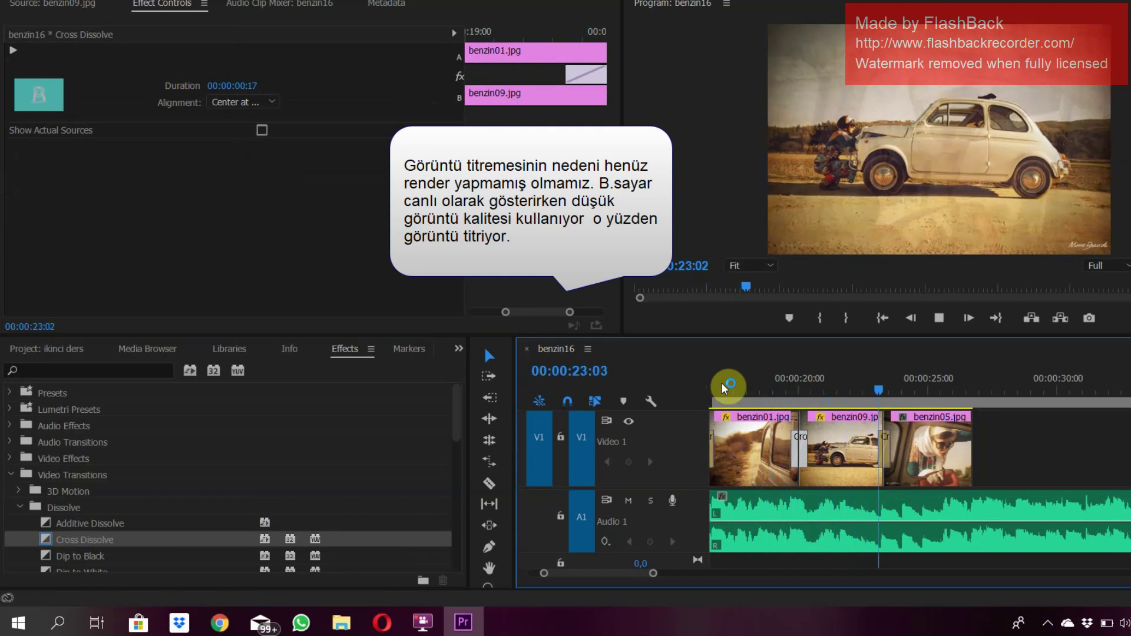
pyautogui.press('space')
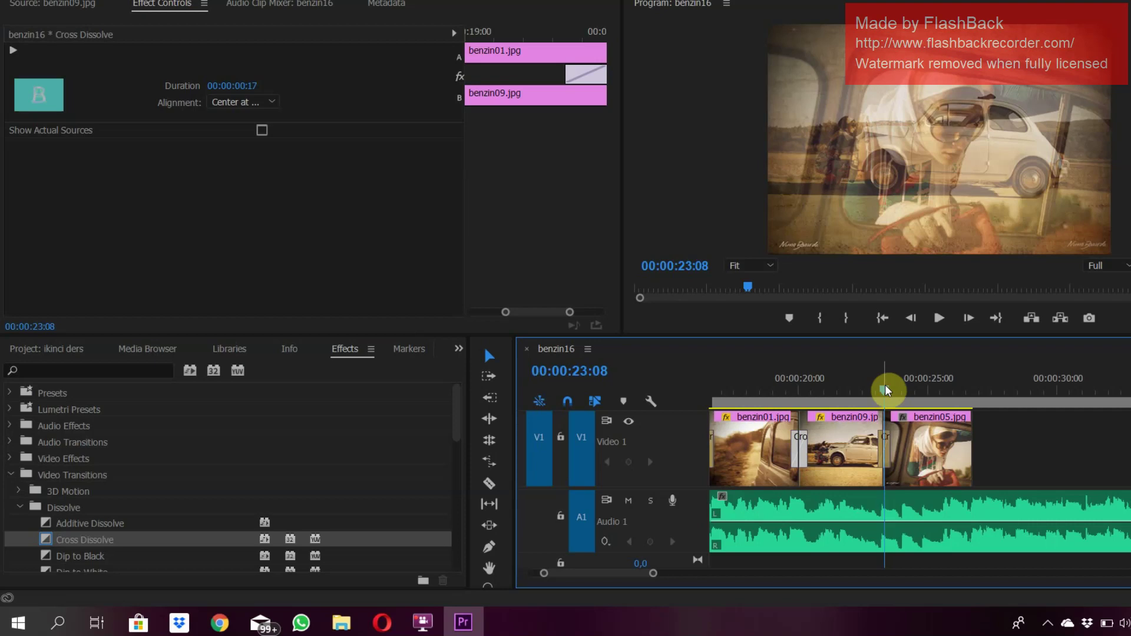
pyautogui.moveTo(886, 390)
pyautogui.mouseDown()
pyautogui.moveTo(695, 393)
pyautogui.moveTo(774, 392)
pyautogui.mouseUp()
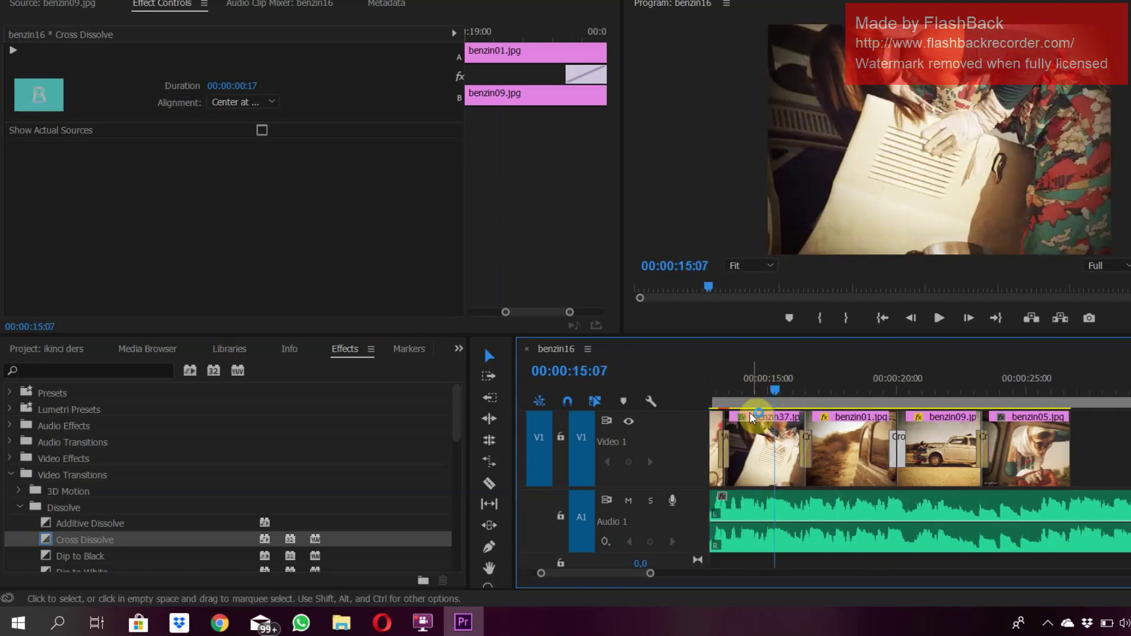
pyautogui.press('space')
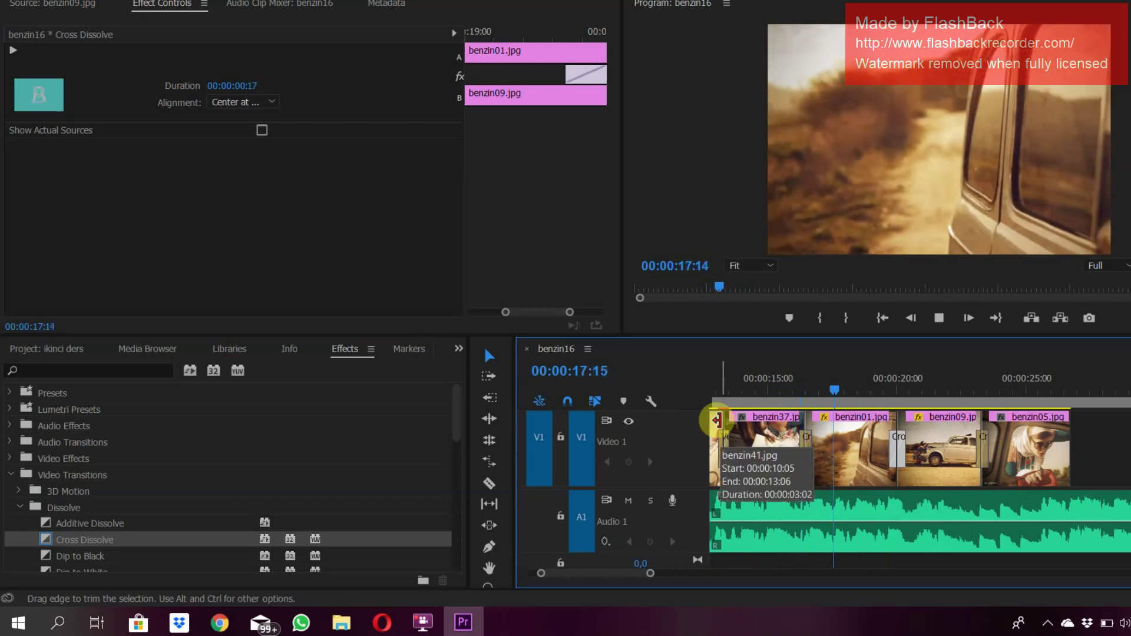
pyautogui.press('space')
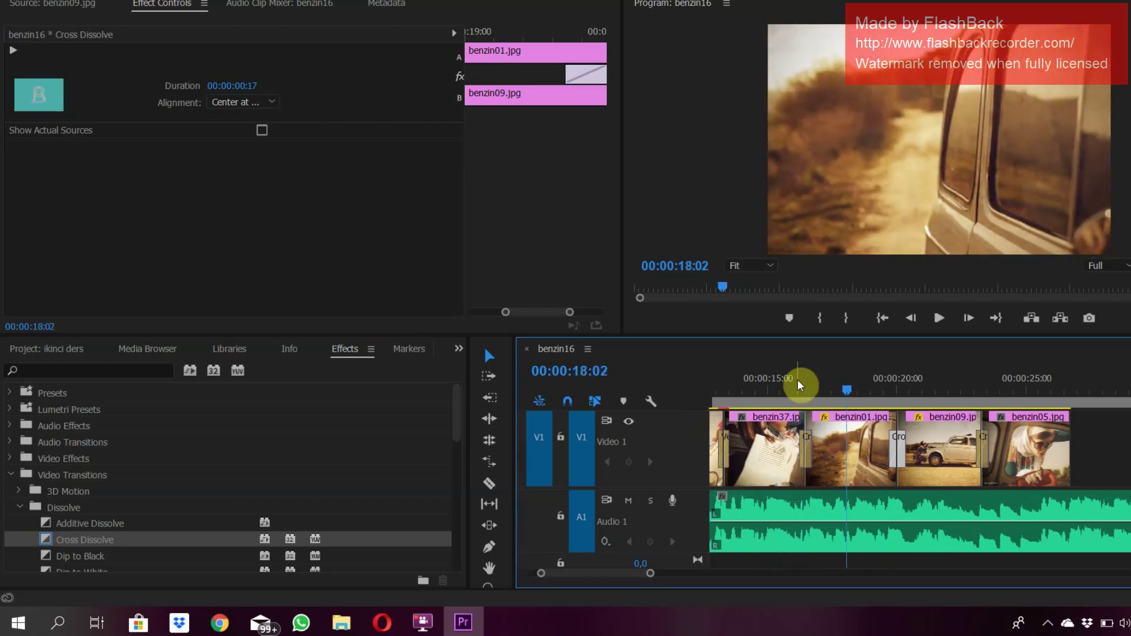
# - Select benzin01.jpg and scrub its Effect Controls to 00:00:17:12 to check the interpolated Position
pyautogui.click(794, 389)
pyautogui.click(831, 434)
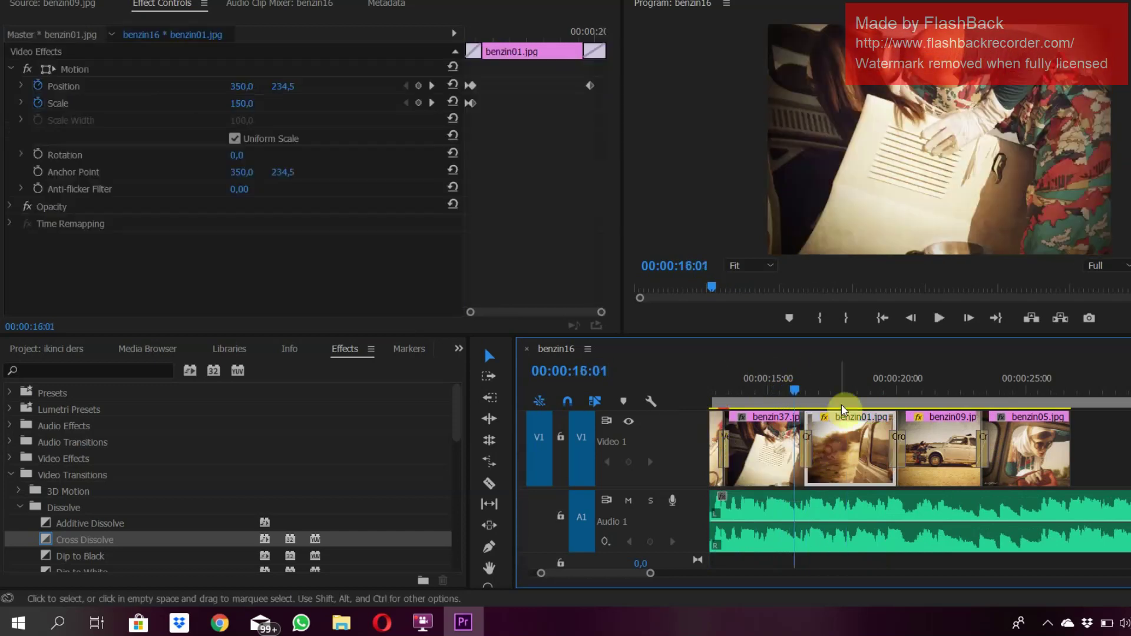
pyautogui.click(839, 380)
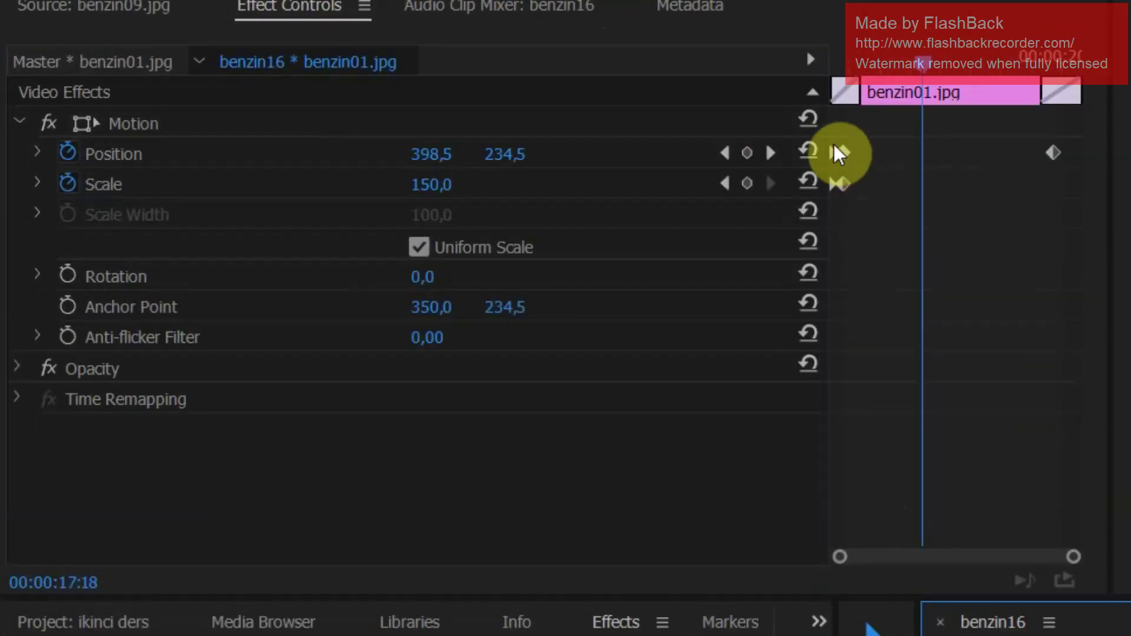
pyautogui.click(926, 61)
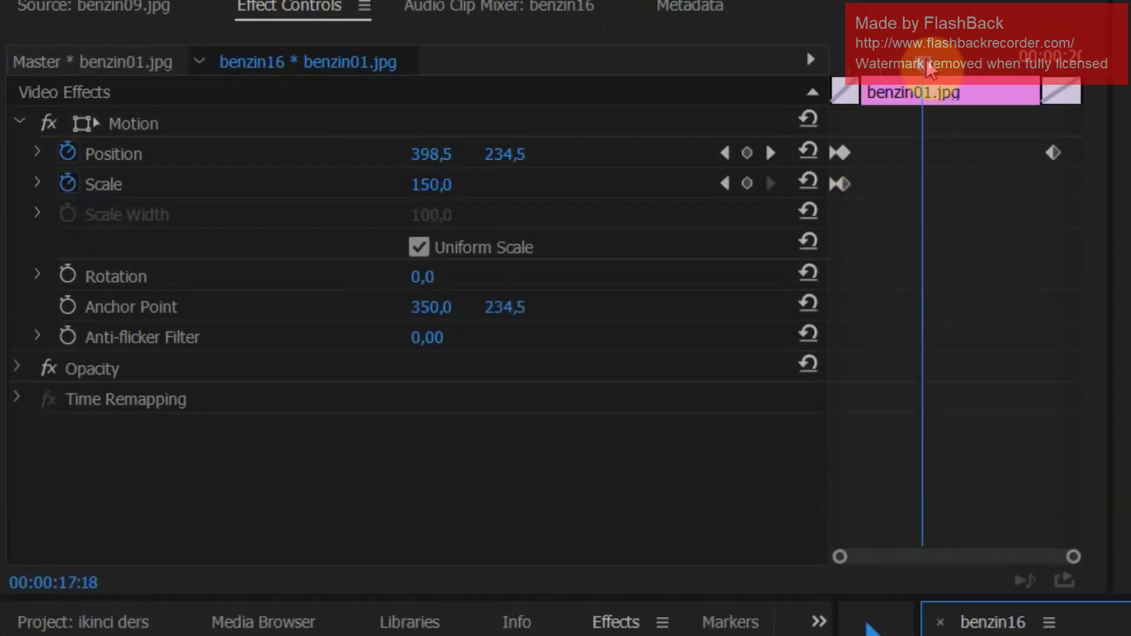
pyautogui.moveTo(926, 62); pyautogui.dragTo(834, 74)
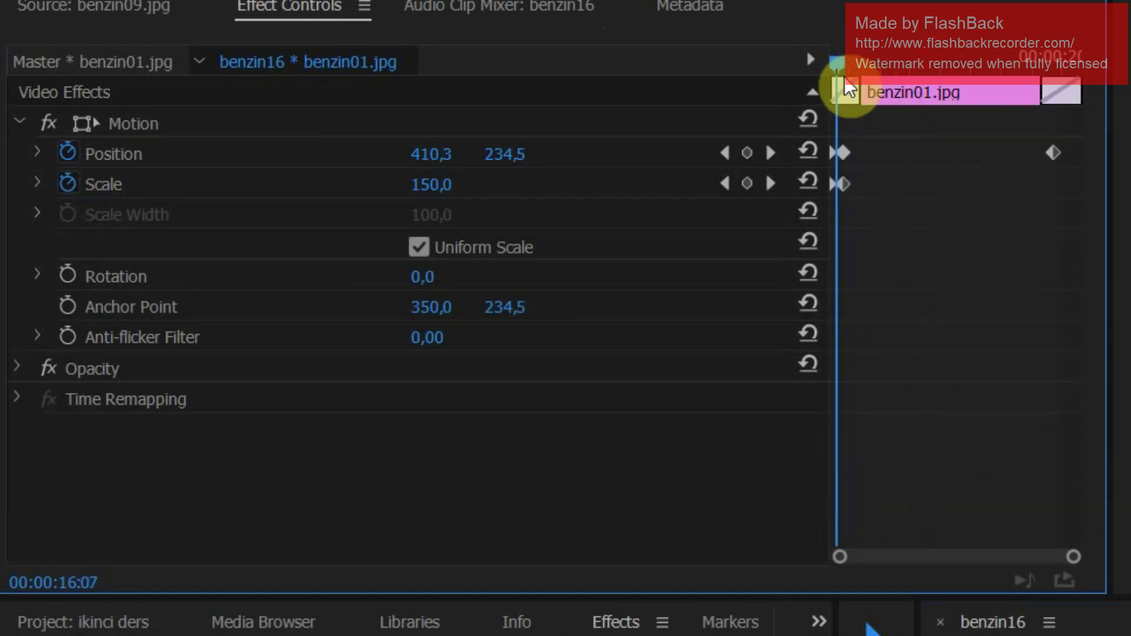
pyautogui.click(909, 94)
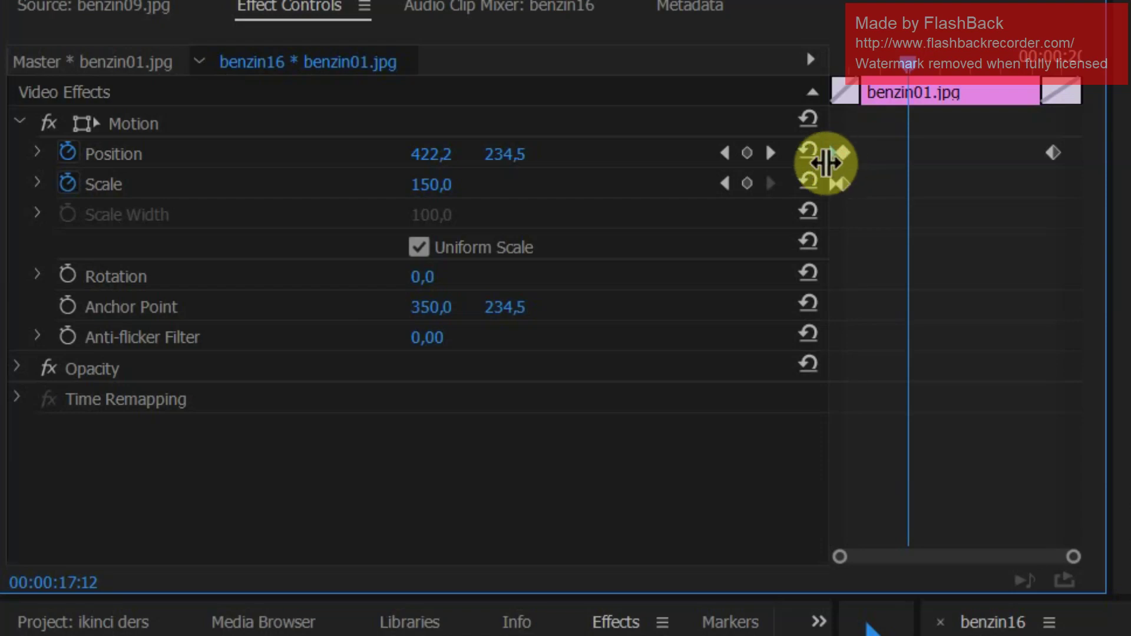
# - Drag benzin01's first Position keyframe earlier, past the clip start
pyautogui.click(937, 220)
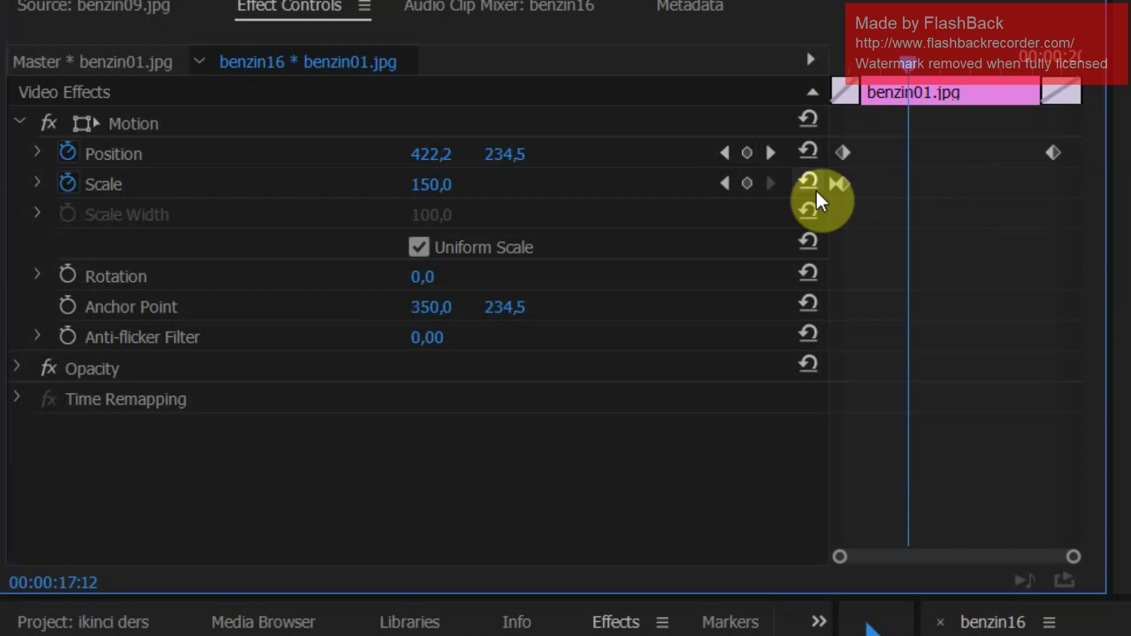
pyautogui.click(837, 182)
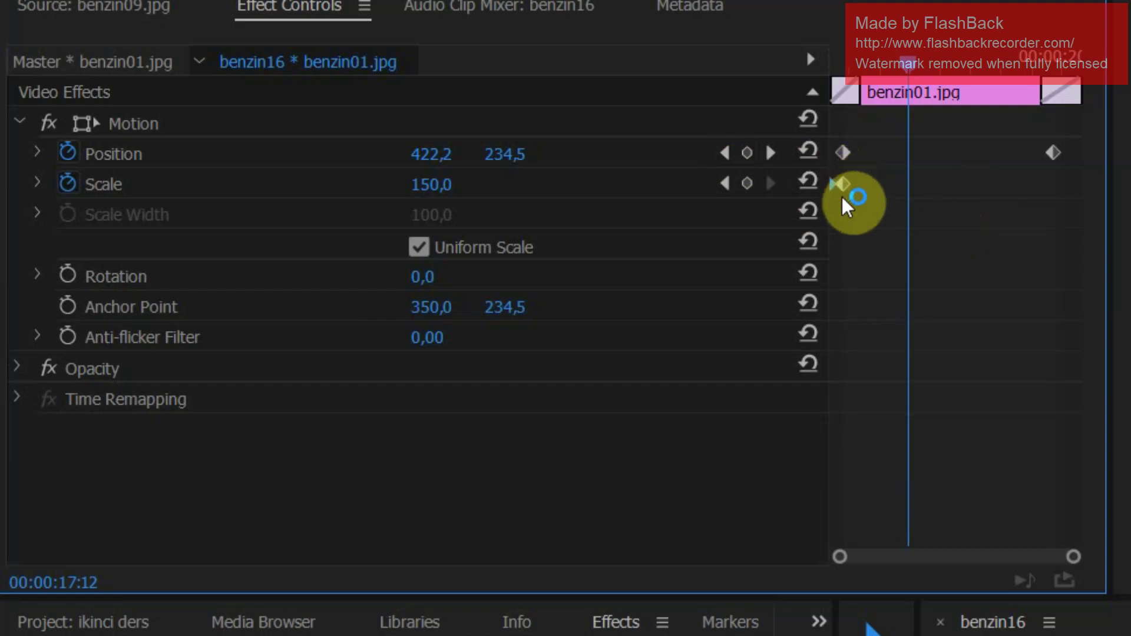
pyautogui.click(886, 305)
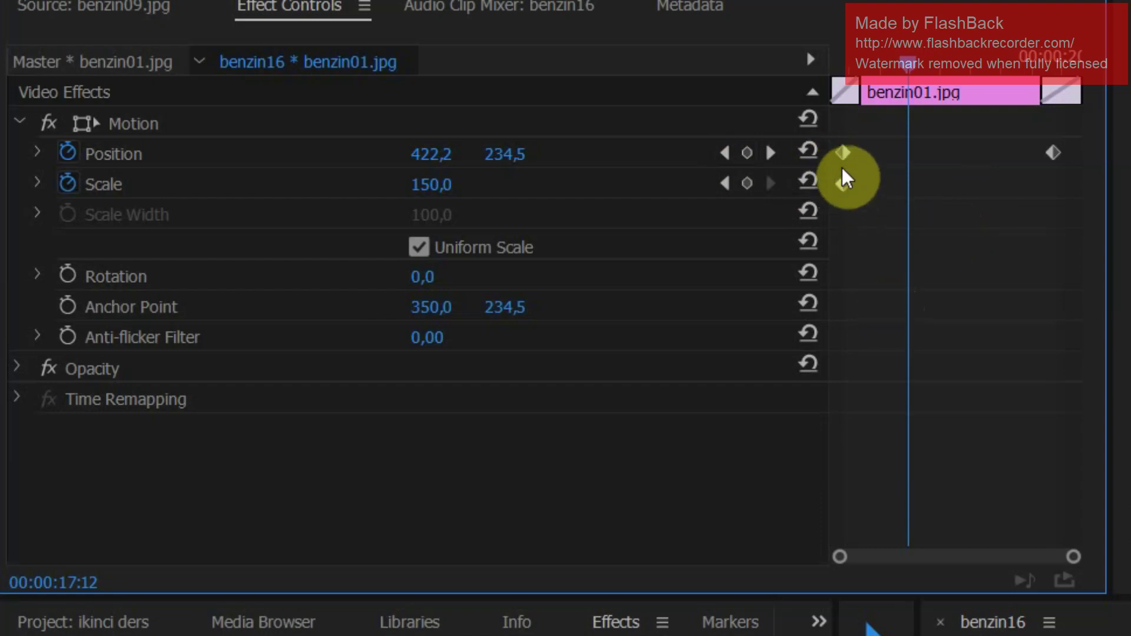
pyautogui.moveTo(843, 153); pyautogui.dragTo(828, 153)
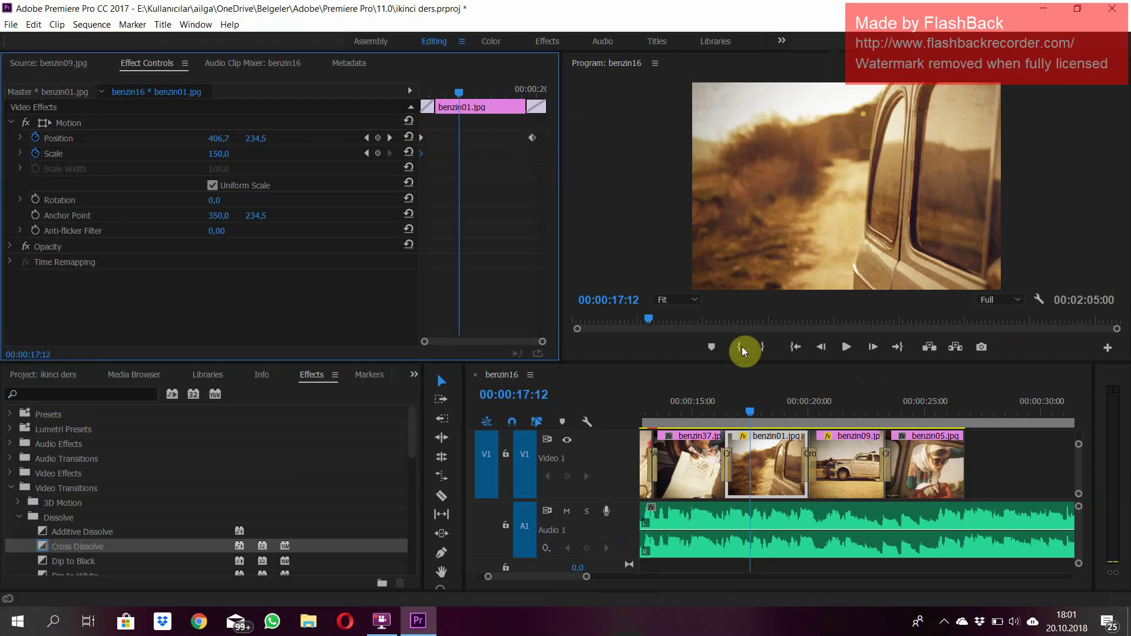
# - Preview the sequence from about 15 seconds through benzin01's pan
pyautogui.click(712, 398)
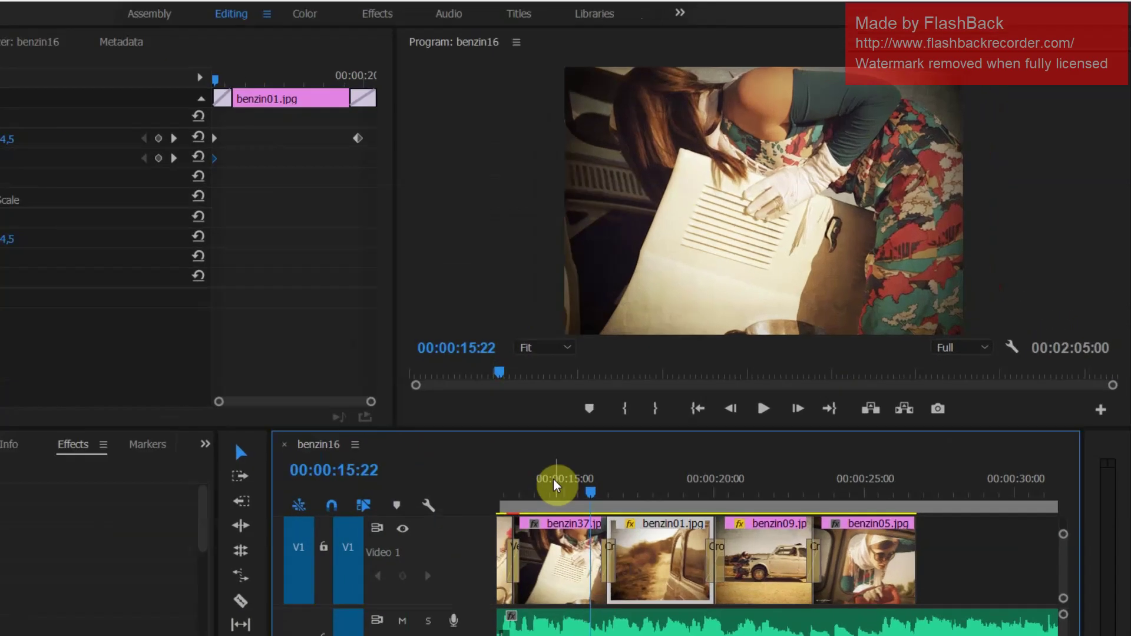
pyautogui.press('space')
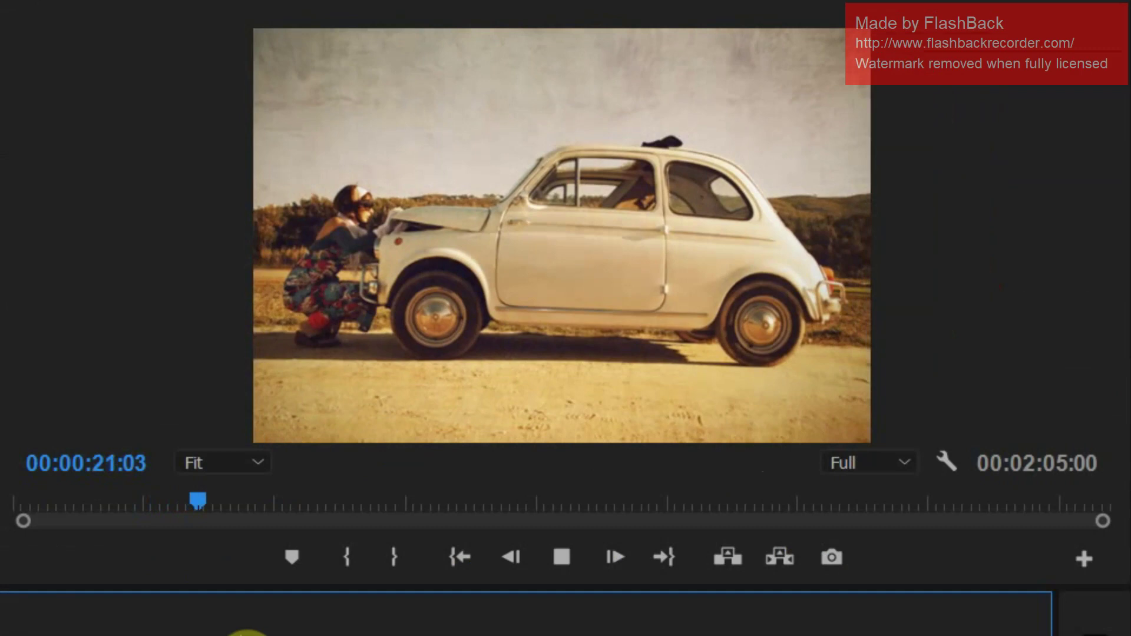
pyautogui.click(693, 390)
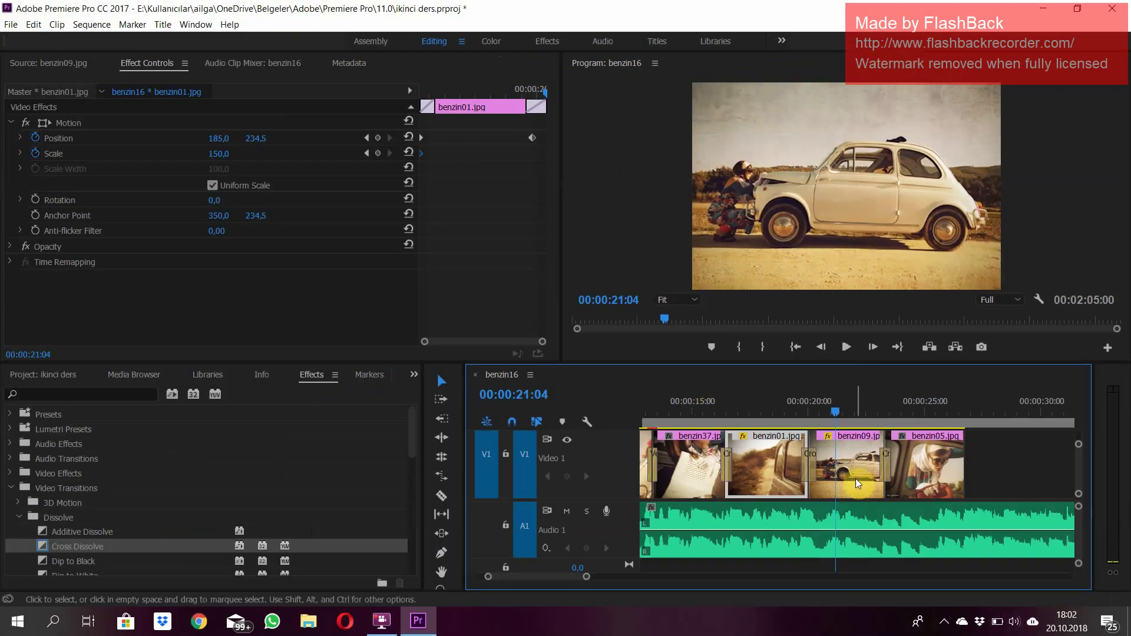
# - Replay the end of benzin01's pan from about 18 seconds, then select benzin09.jpg
pyautogui.click(531, 140)
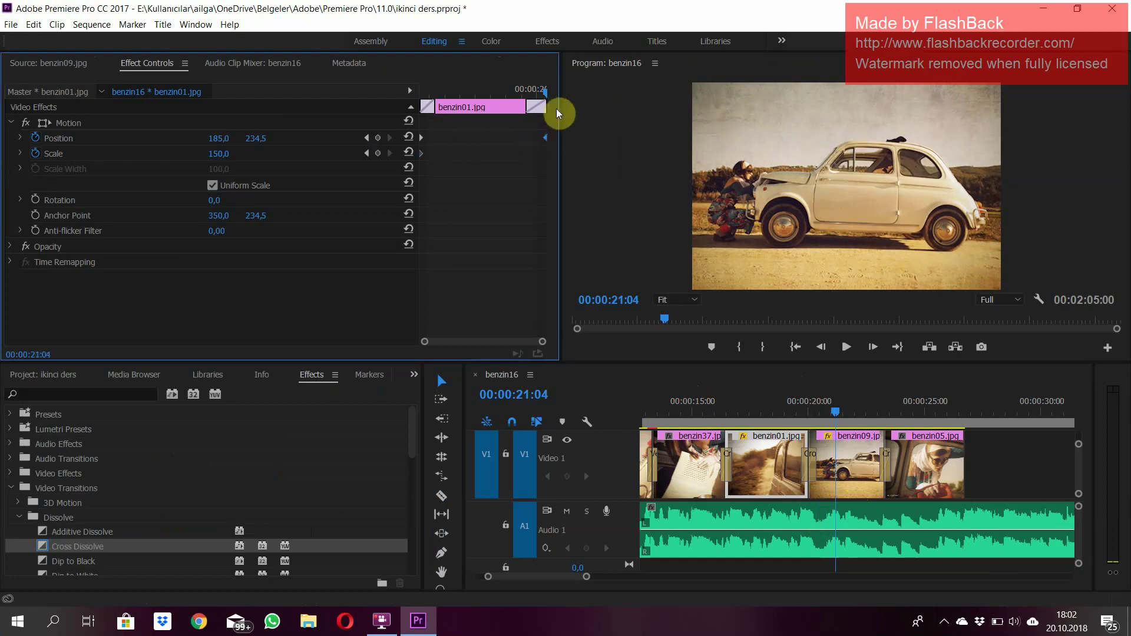
pyautogui.click(518, 87)
pyautogui.press('space')
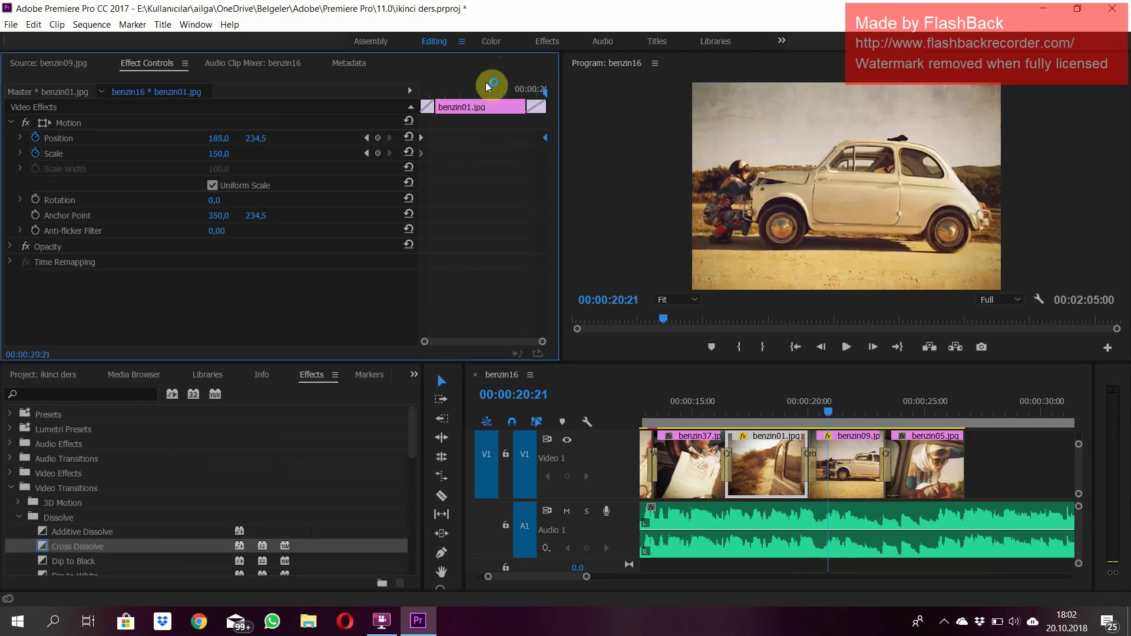
pyautogui.click(486, 80)
pyautogui.press('space')
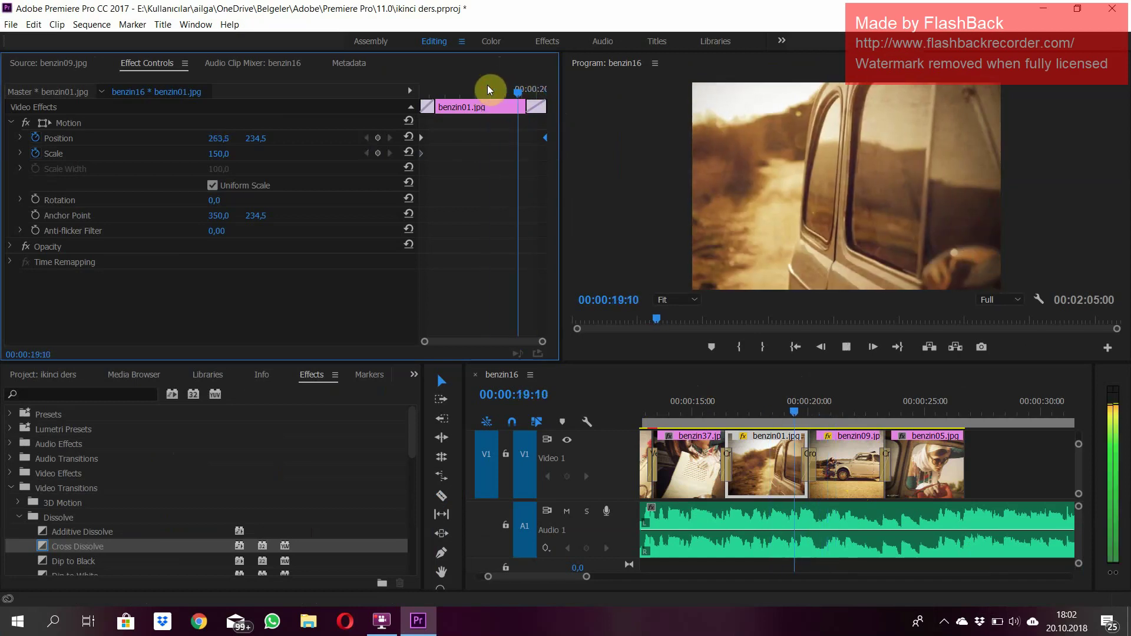
pyautogui.press('space')
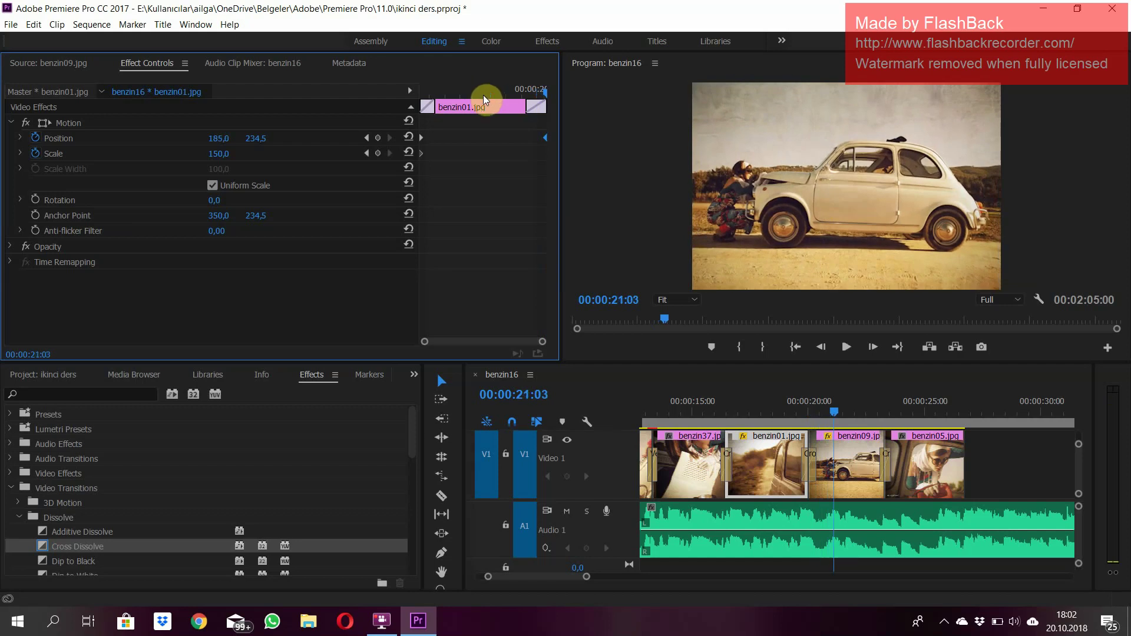
pyautogui.click(840, 485)
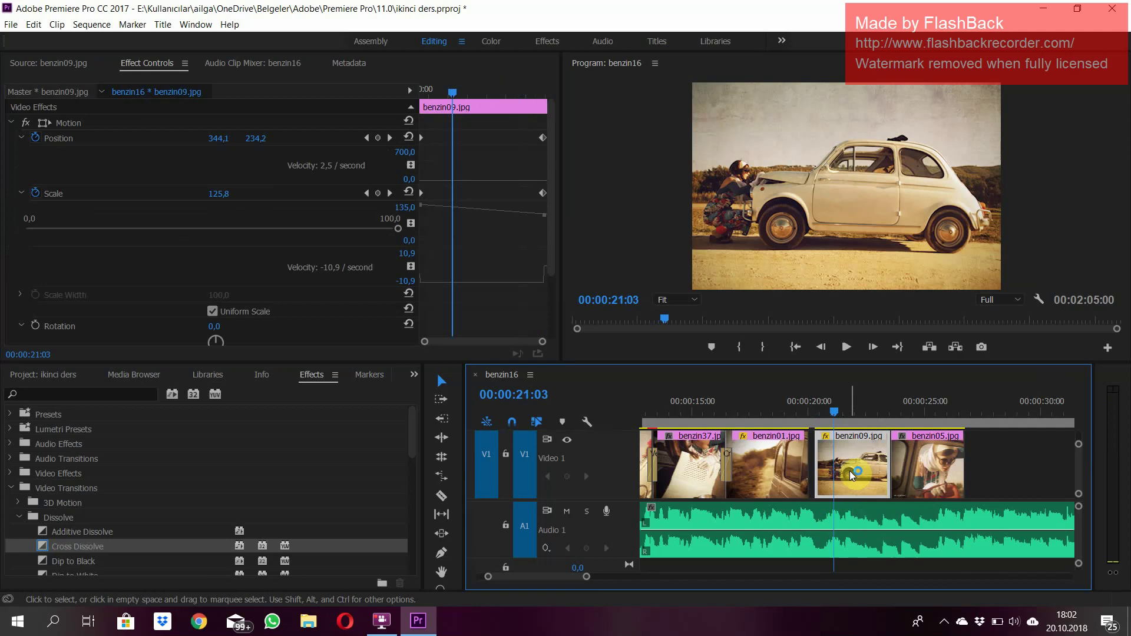
# - Select benzin01.jpg, expand its Position and Scale velocity graphs, and replay the pan from about 16:12
pyautogui.click(752, 471)
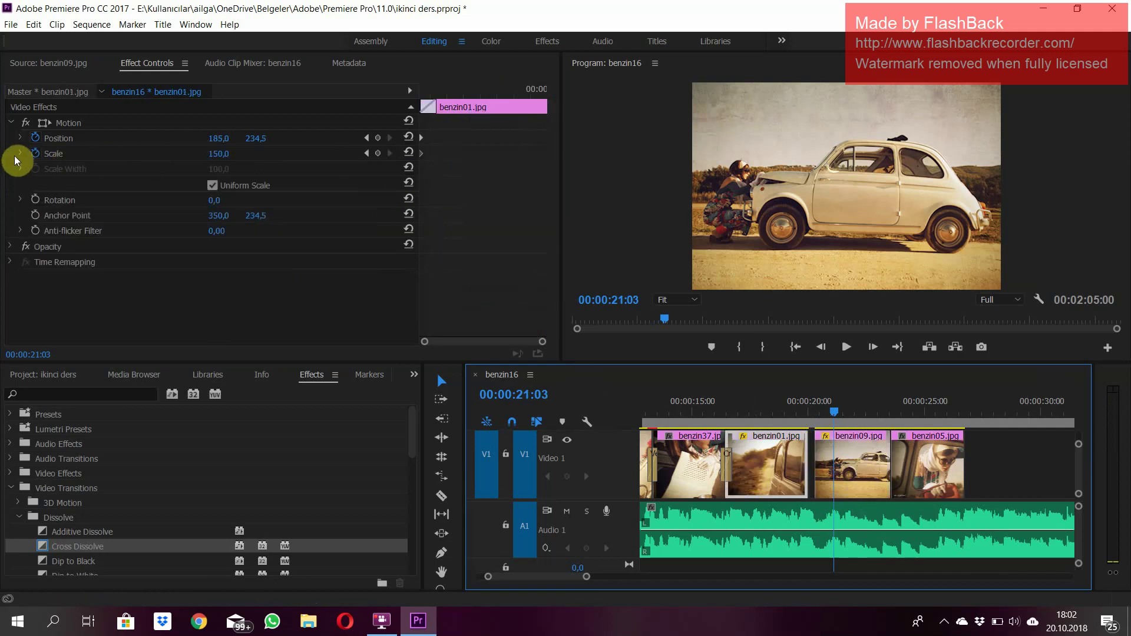
pyautogui.click(21, 139)
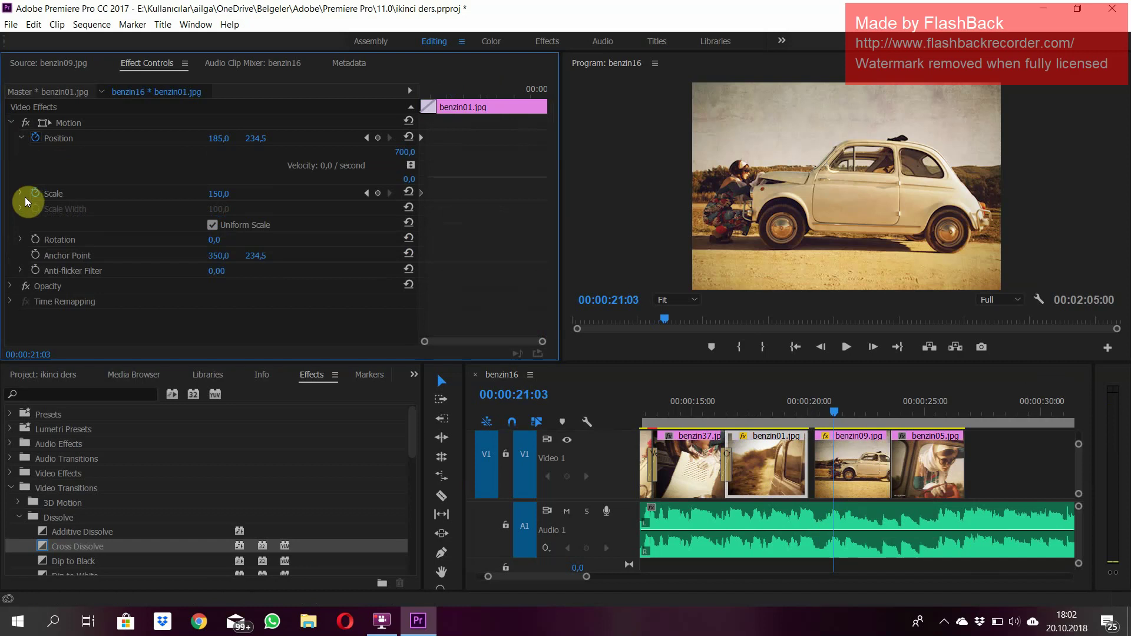
pyautogui.click(20, 193)
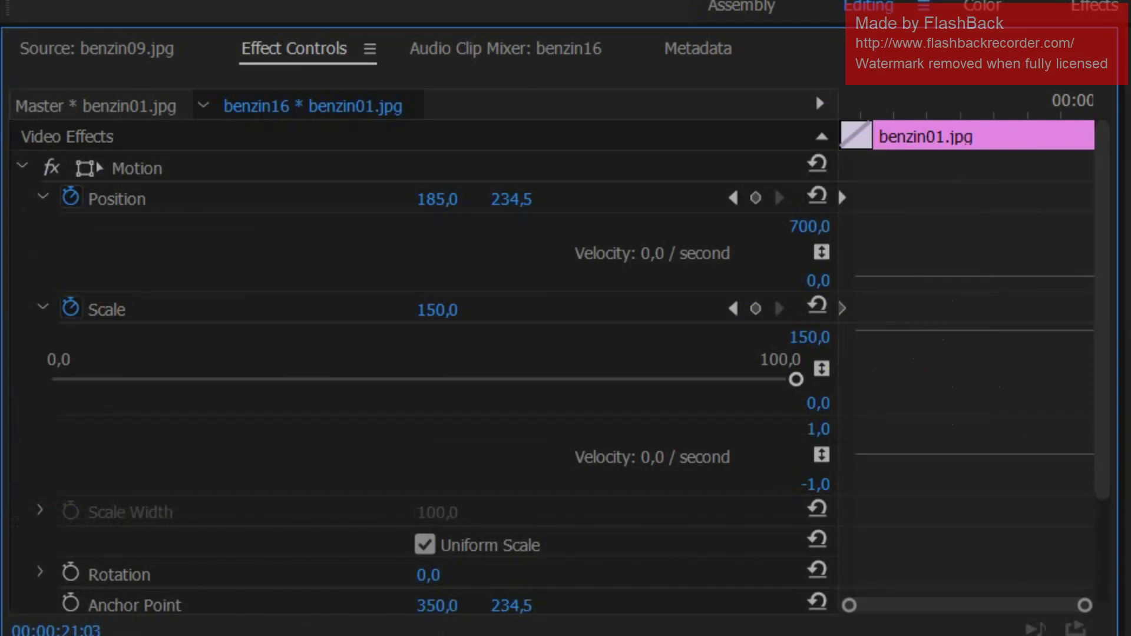
pyautogui.click(929, 108)
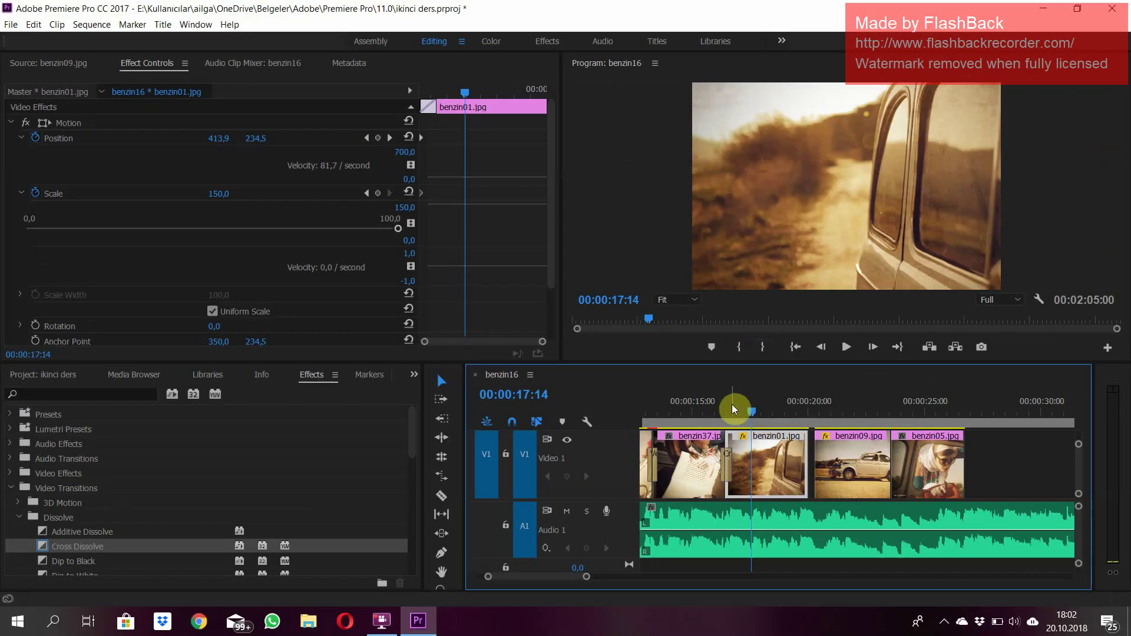
pyautogui.click(727, 405)
pyautogui.press('space')
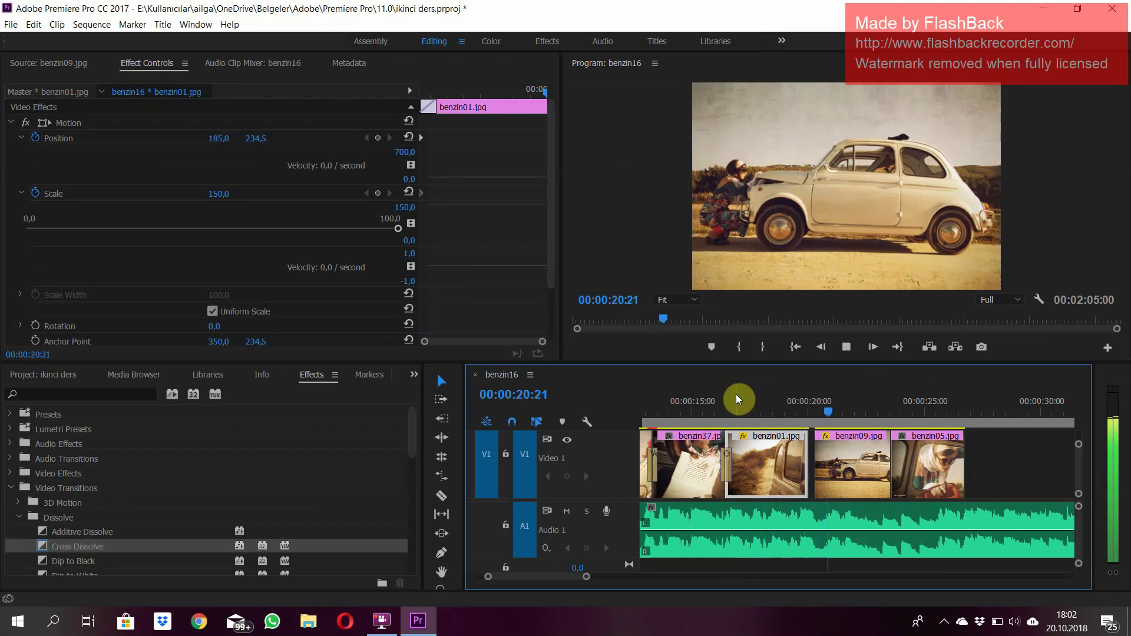
# - Close the 7-frame gap before benzin09 and add Dip to Black between benzin01 and benzin09
pyautogui.press('space')
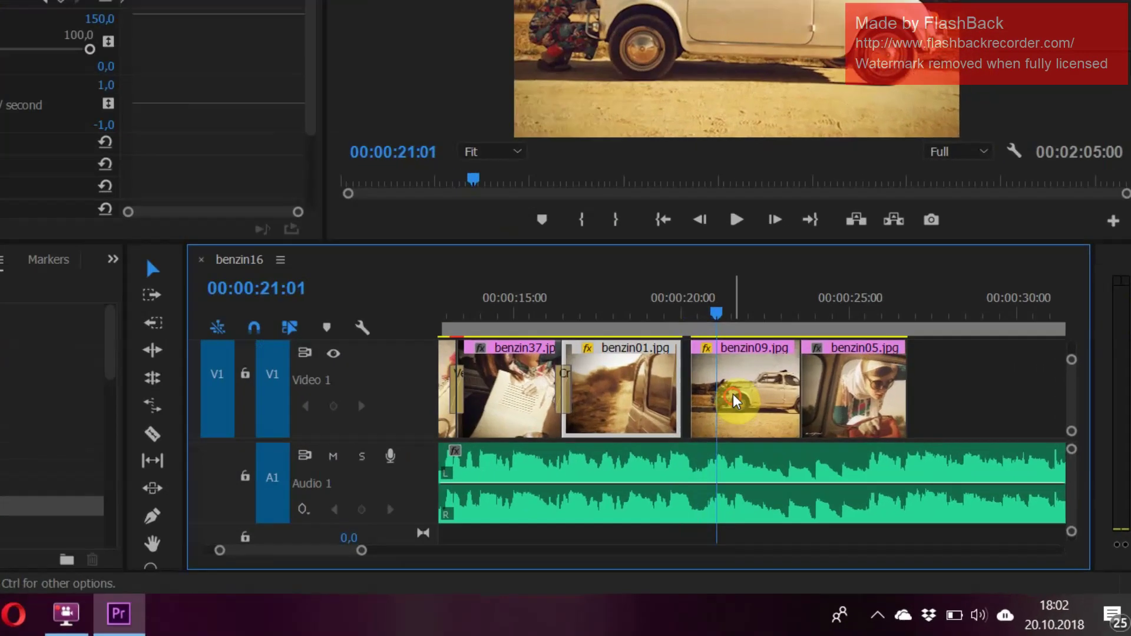
pyautogui.moveTo(846, 466); pyautogui.dragTo(833, 469)
pyautogui.moveTo(755, 316); pyautogui.dragTo(795, 357)
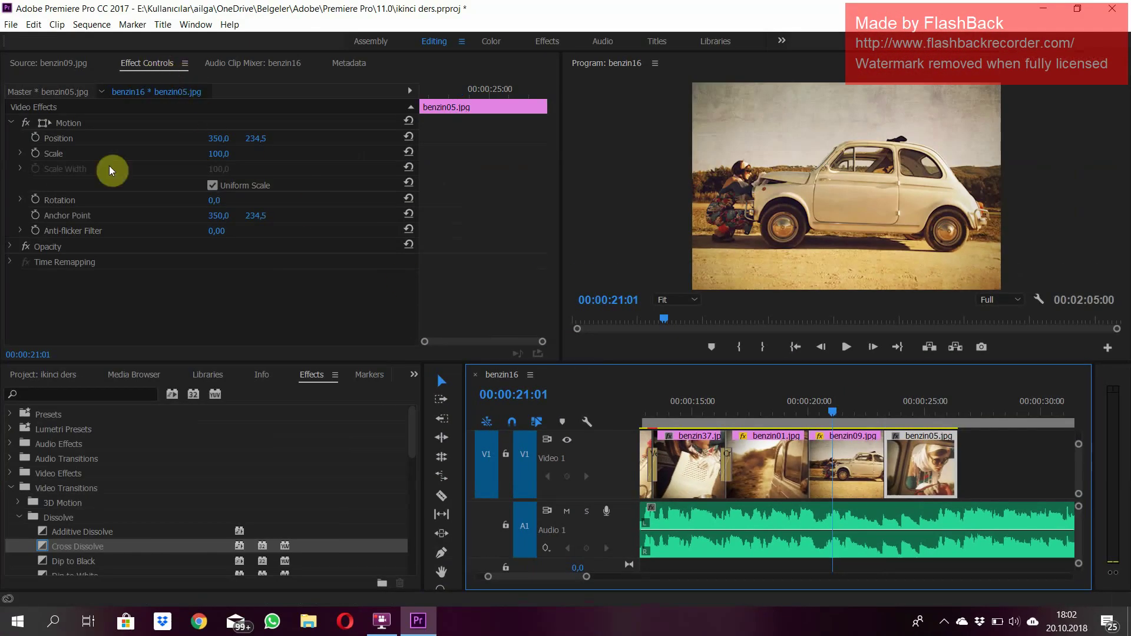
pyautogui.moveTo(65, 561)
pyautogui.mouseDown()
pyautogui.moveTo(803, 492)
pyautogui.moveTo(822, 463)
pyautogui.moveTo(812, 462)
pyautogui.mouseUp()
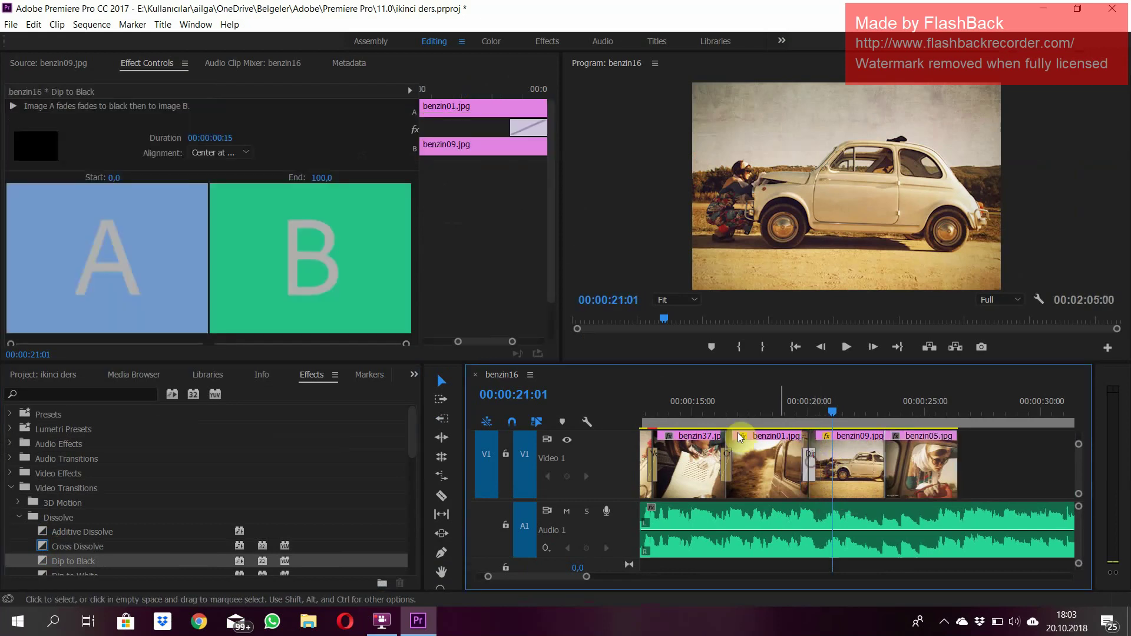
# - Preview the Dip to Black from about 16 seconds, then swap it for a Cross Dissolve
pyautogui.click(717, 410)
pyautogui.press('space')
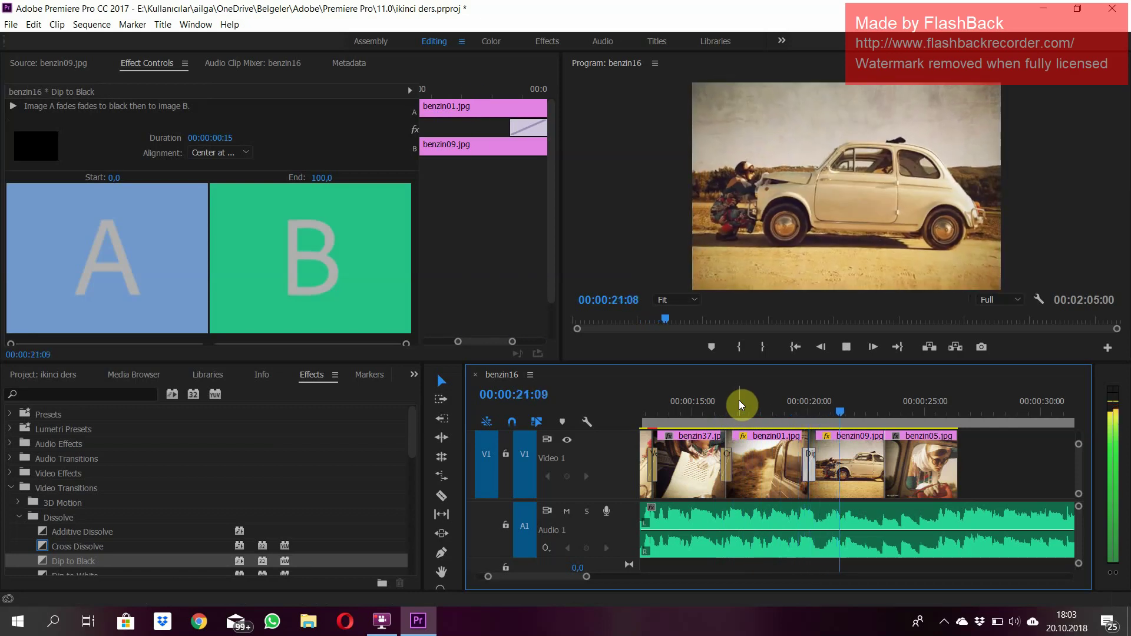
pyautogui.press('space')
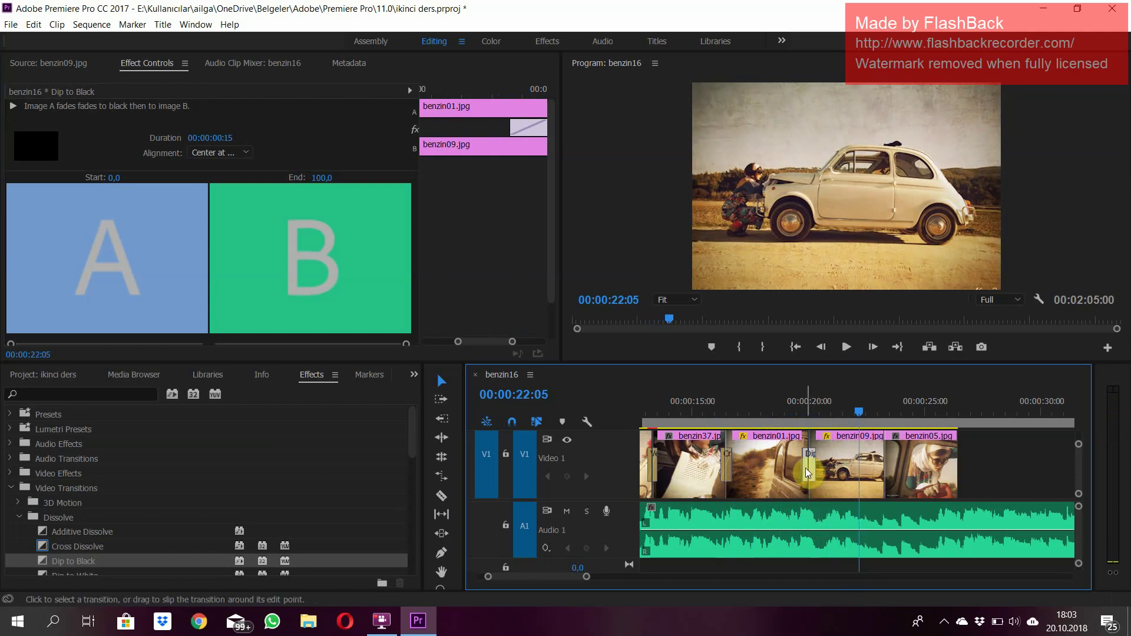
pyautogui.press('Delete')
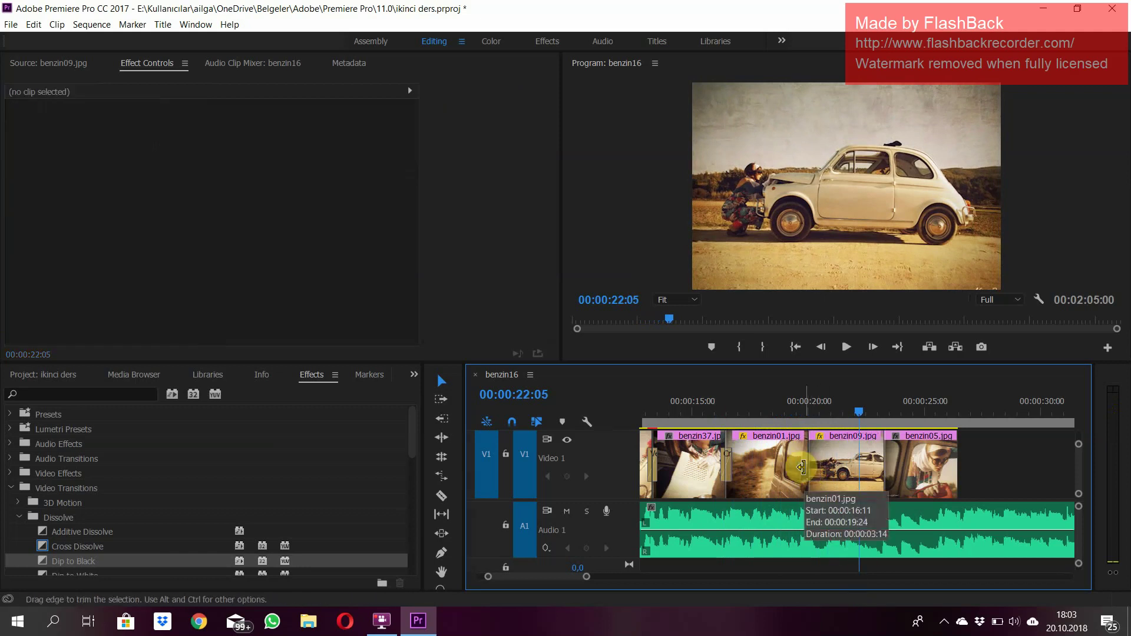
pyautogui.moveTo(76, 546)
pyautogui.mouseDown()
pyautogui.moveTo(819, 480)
pyautogui.moveTo(810, 463)
pyautogui.mouseUp()
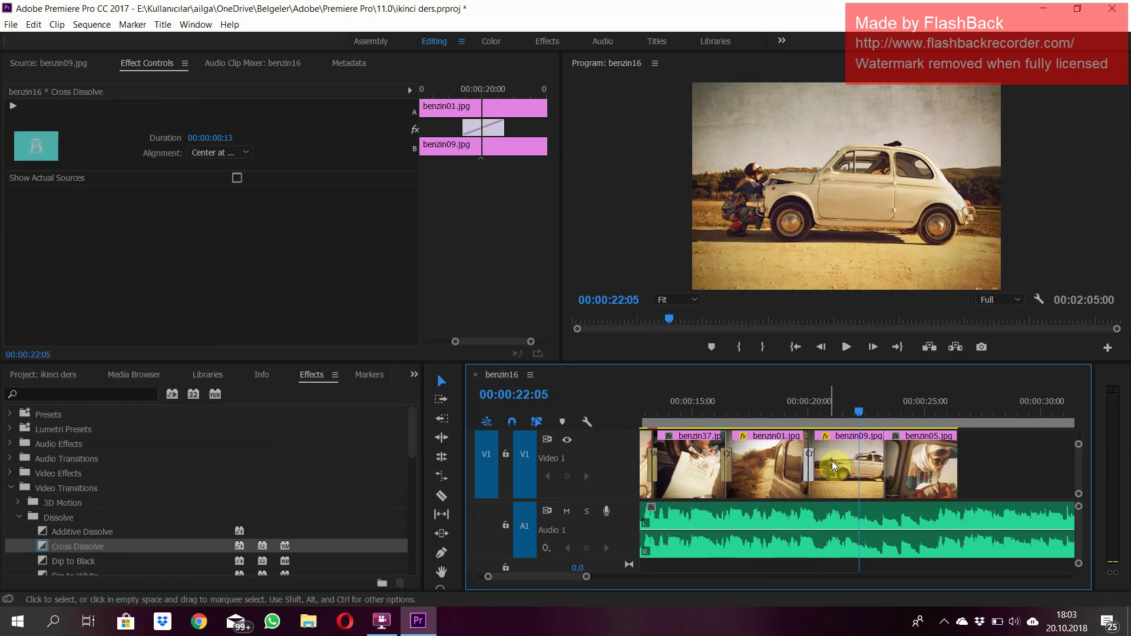
# - Play back the new Cross Dissolve, then show benzin05.jpg's motion settings
pyautogui.click(759, 405)
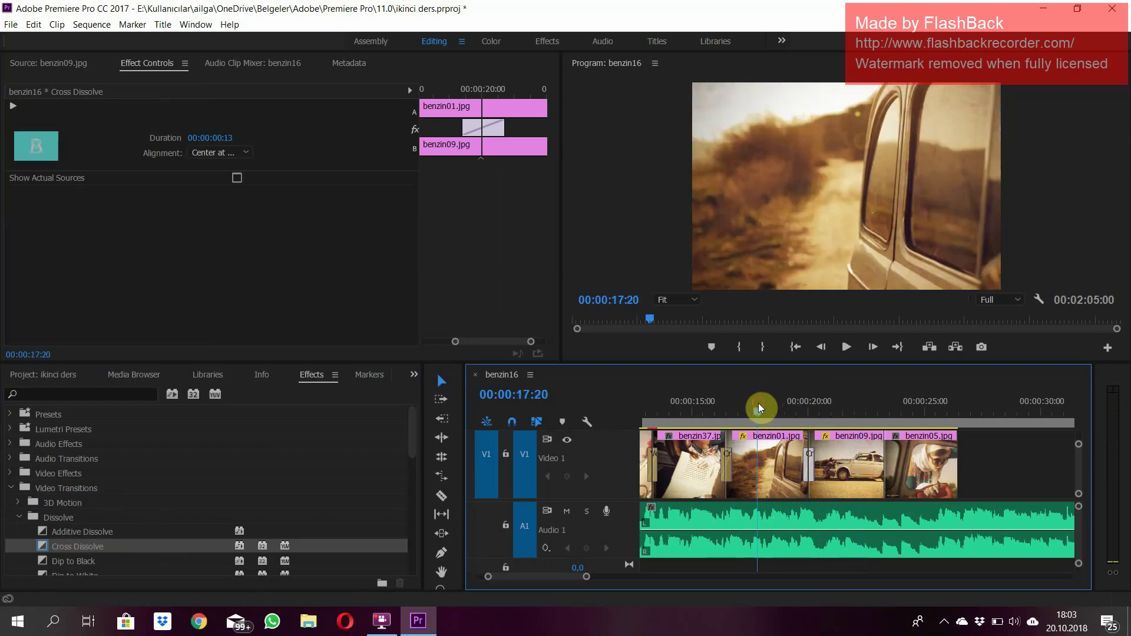
pyautogui.press('space')
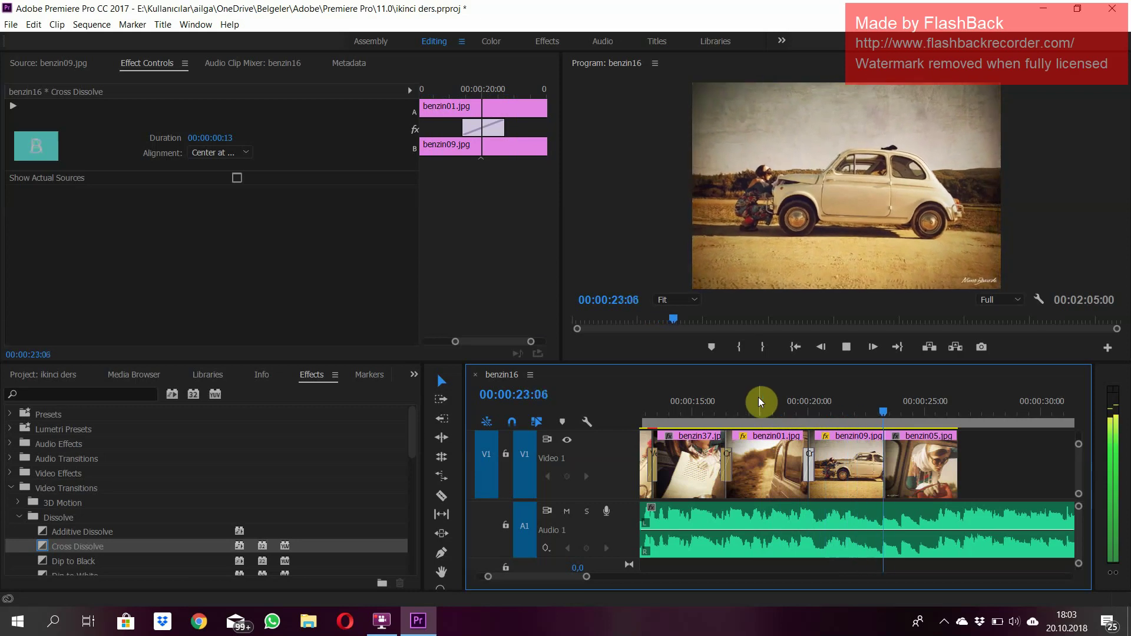
pyautogui.press('space')
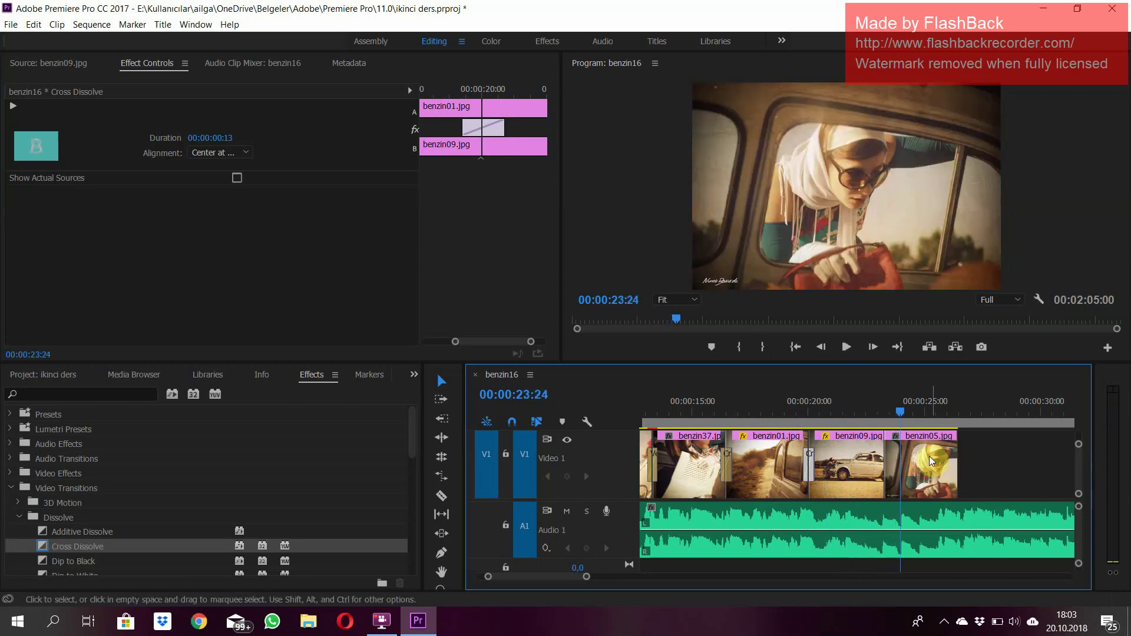
pyautogui.click(928, 466)
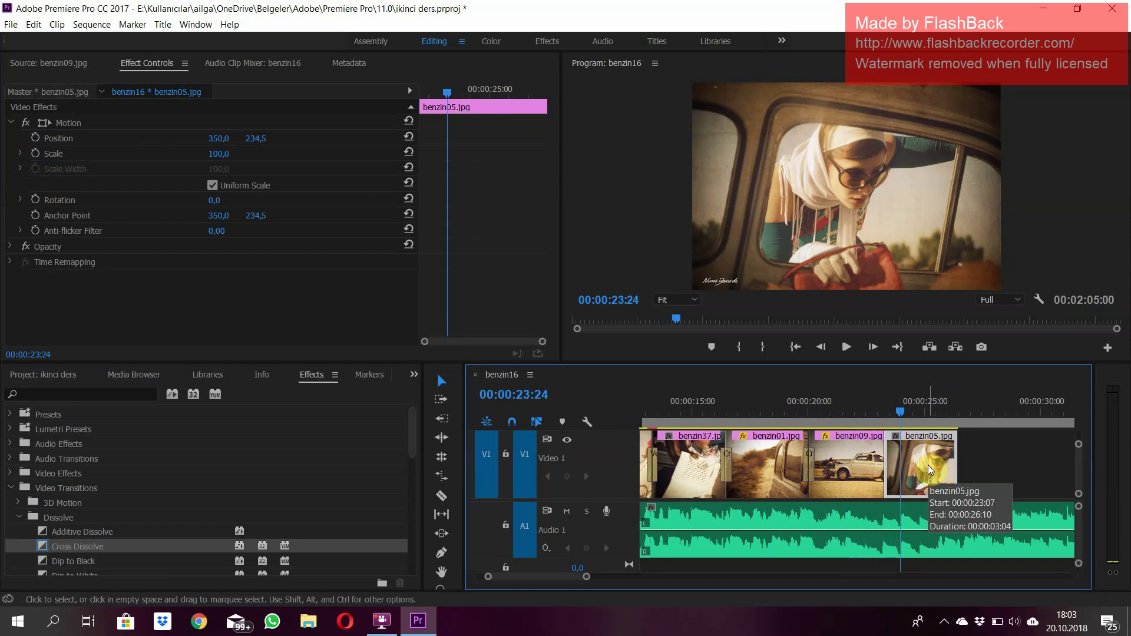
pyautogui.moveTo(382, 620)
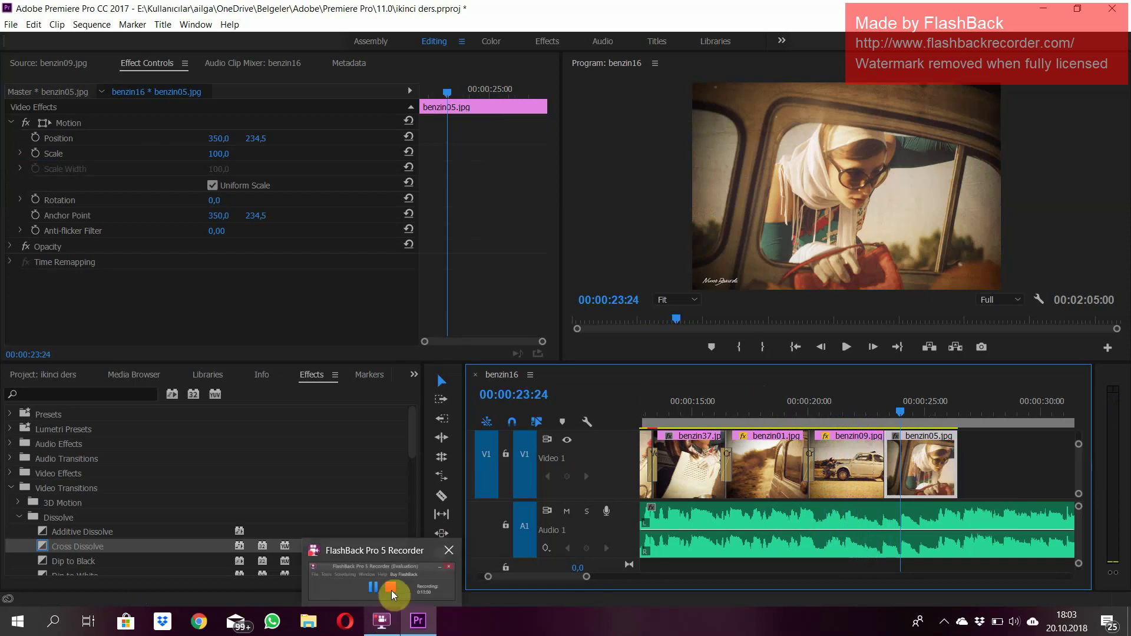
# - Return the playhead to the sequence start and park it at 00:00:01:00
pyautogui.click(382, 619)
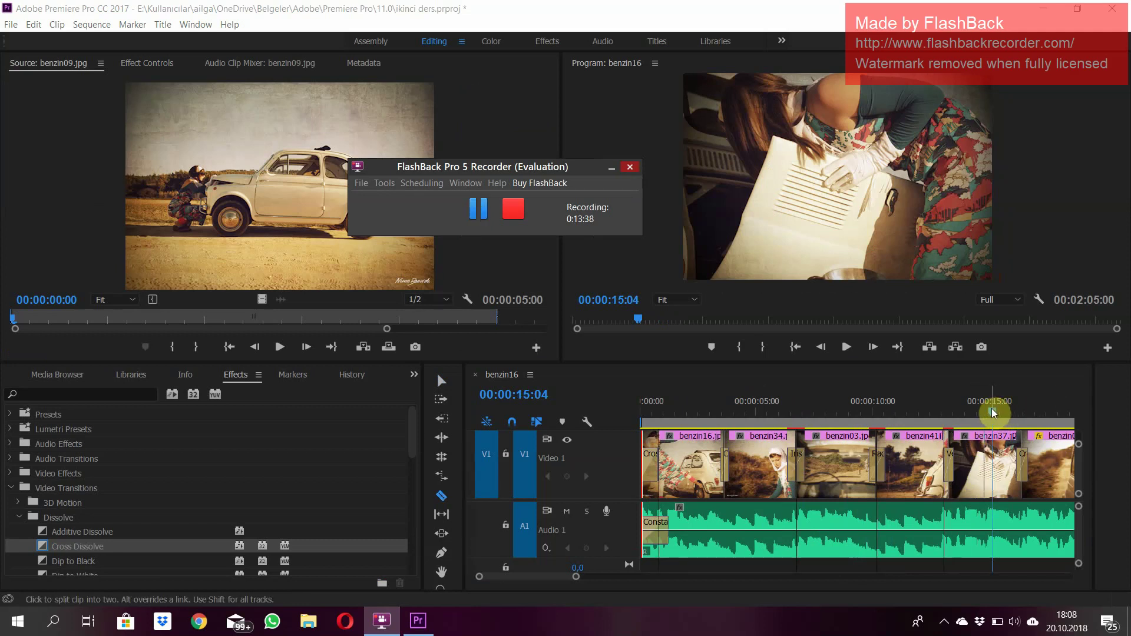
pyautogui.moveTo(993, 412); pyautogui.dragTo(529, 412)
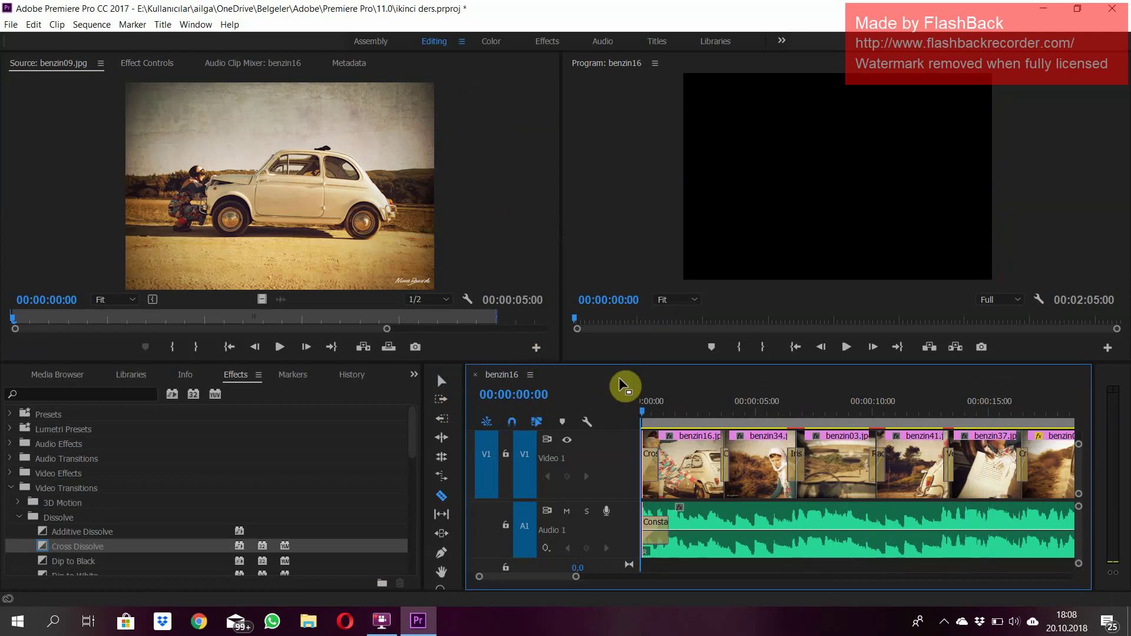
pyautogui.click(663, 410)
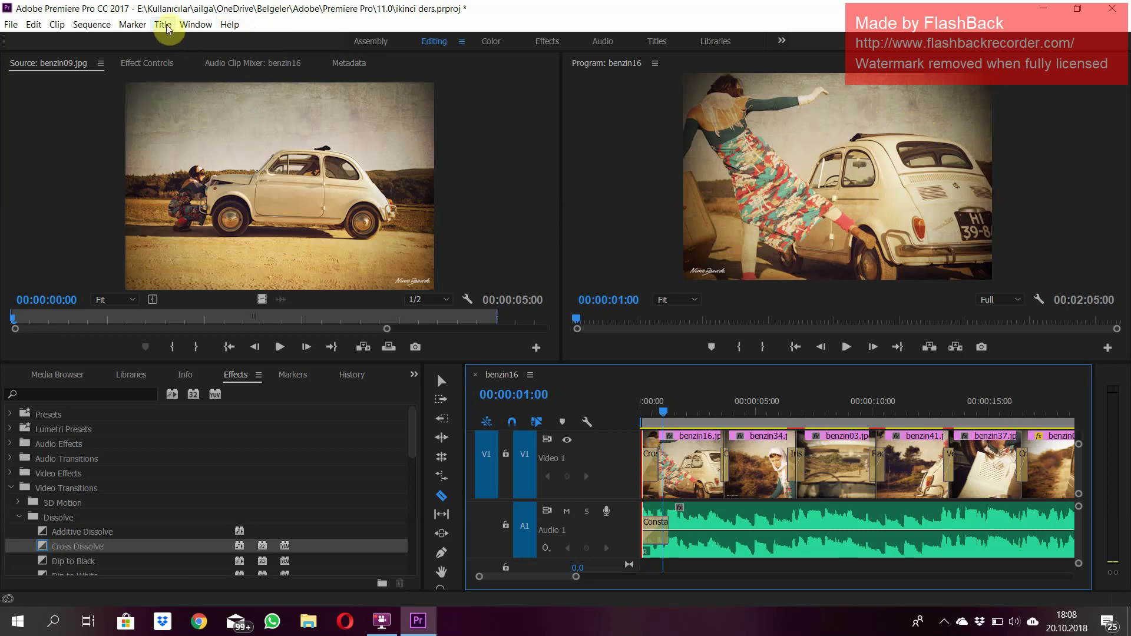
# - Create a Default Still title named Title 01 at 700×469
pyautogui.click(168, 27)
pyautogui.moveTo(187, 59)
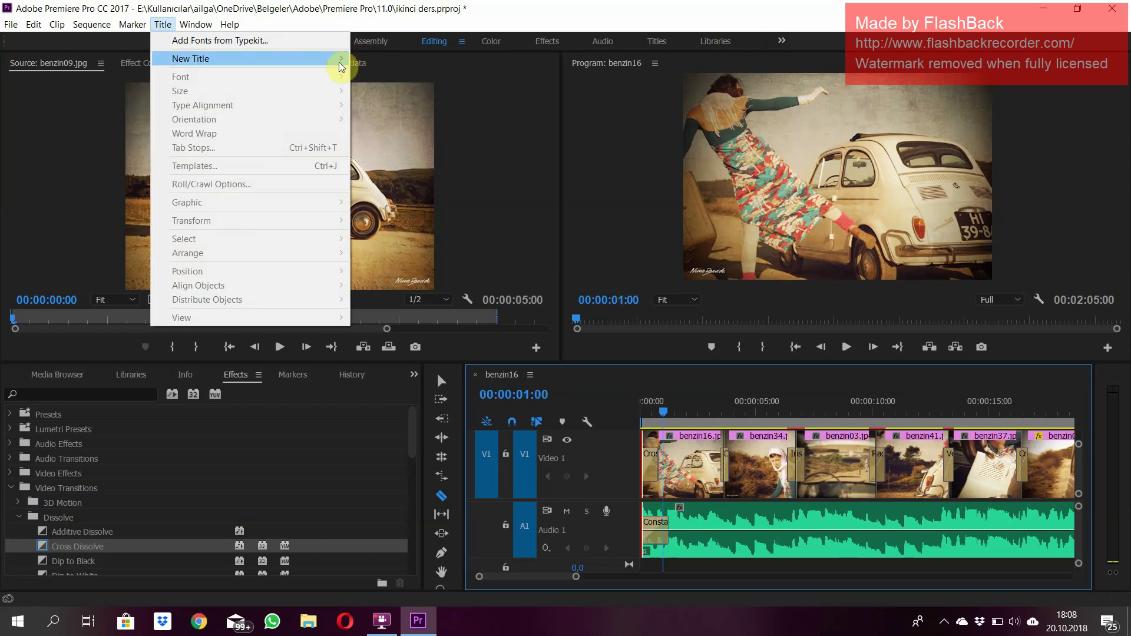
pyautogui.moveTo(346, 59)
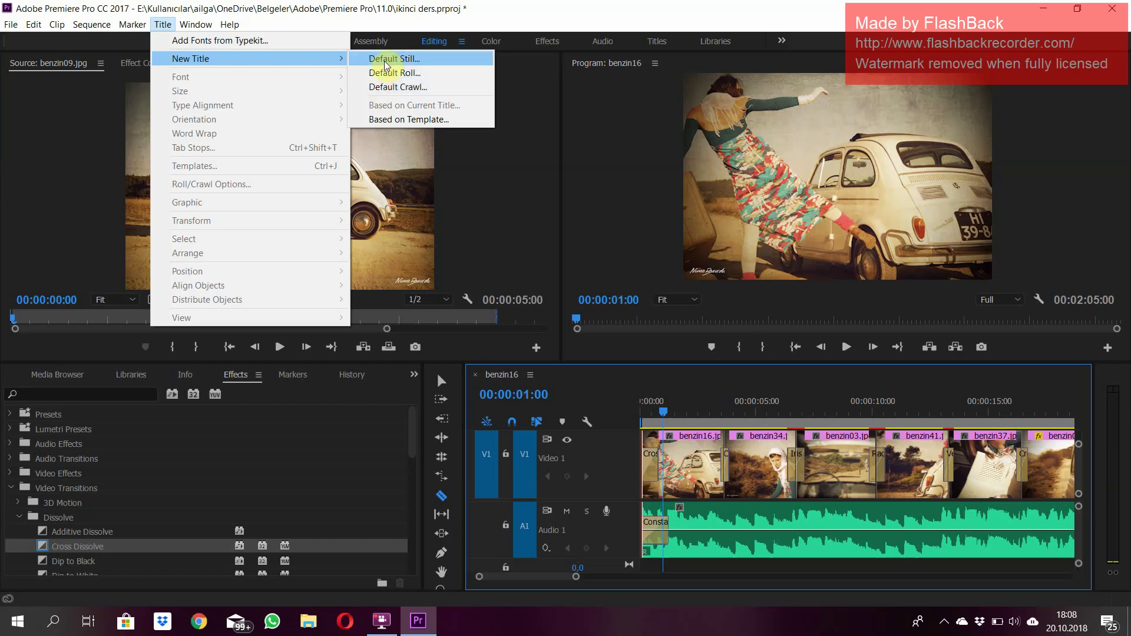
pyautogui.click(387, 60)
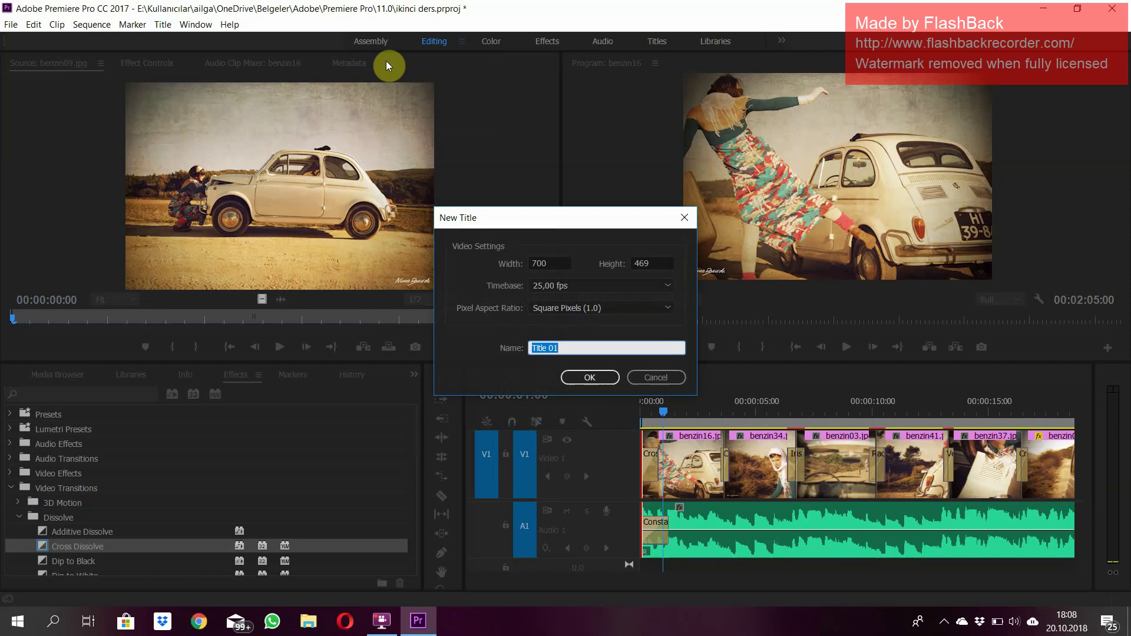
pyautogui.moveTo(540, 218); pyautogui.dragTo(426, 195)
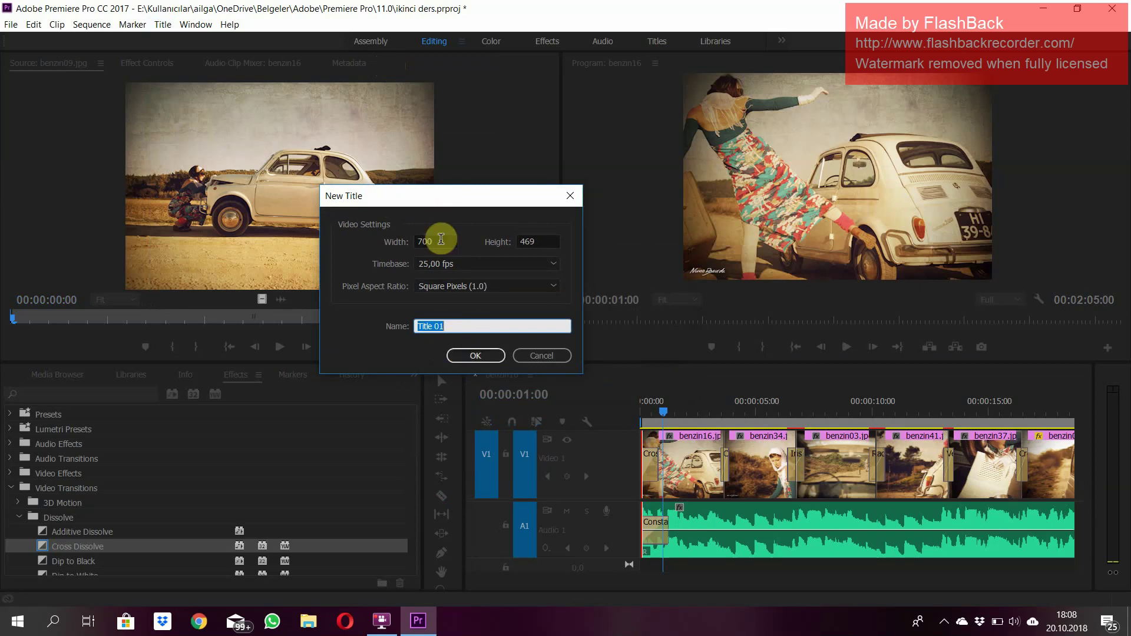
pyautogui.click(469, 356)
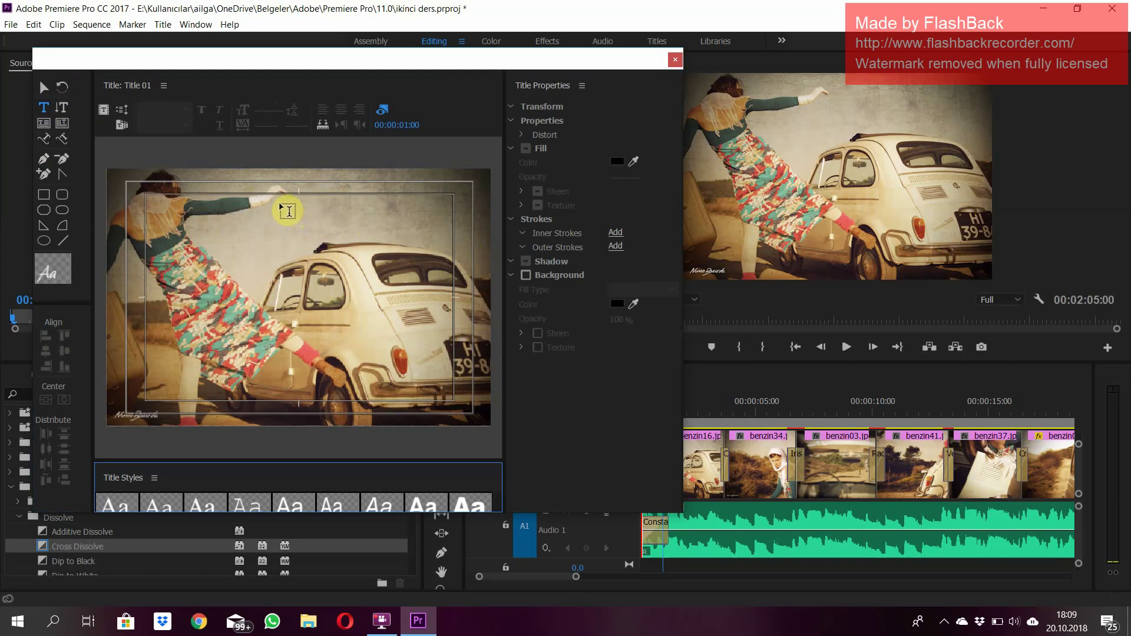
# - Type 'Proje 1' as title text near the top of the title canvas
pyautogui.click(284, 208)
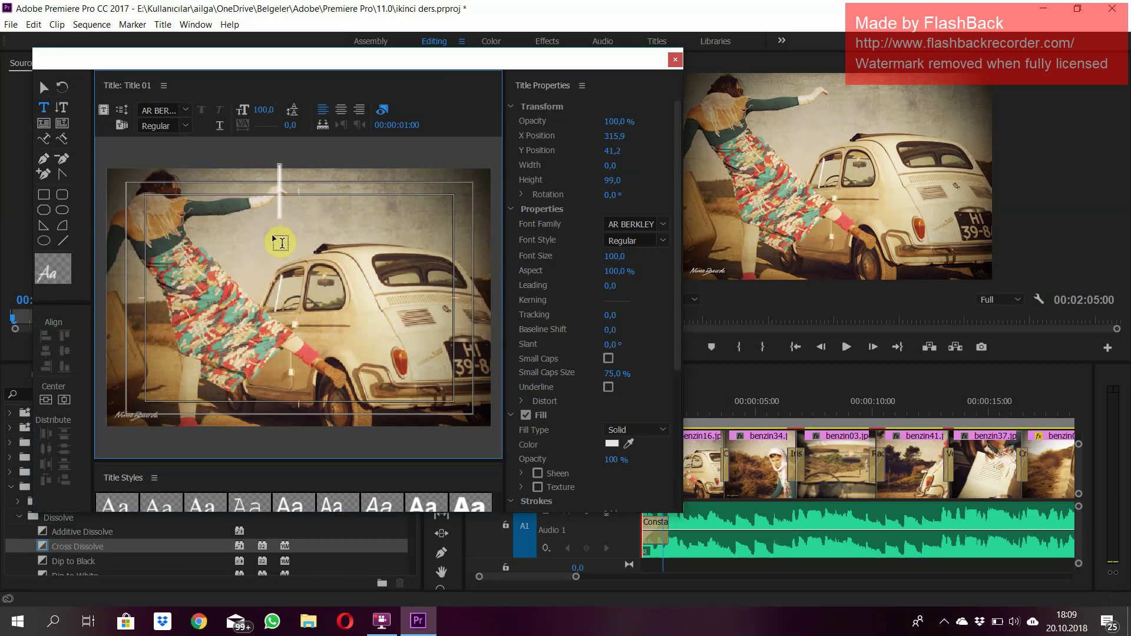
pyautogui.write('Pro')
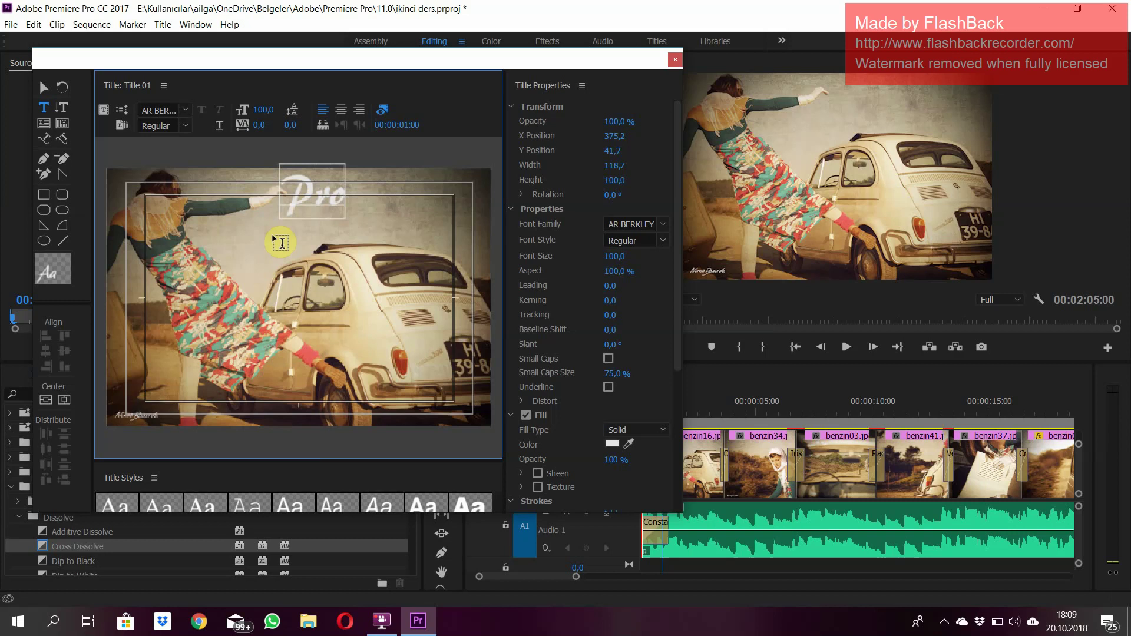
pyautogui.write('je 1')
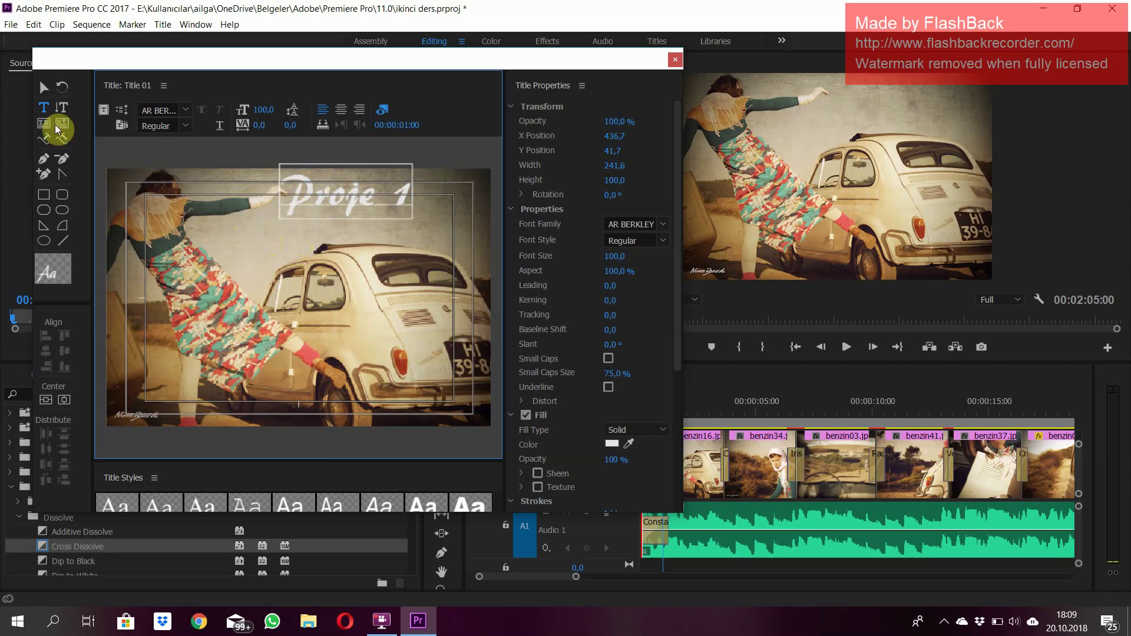
# - Drag the 'Proje 1' text down-right to about X 482,2 / Y 81,9, keeping opacity at 100%
pyautogui.click(45, 85)
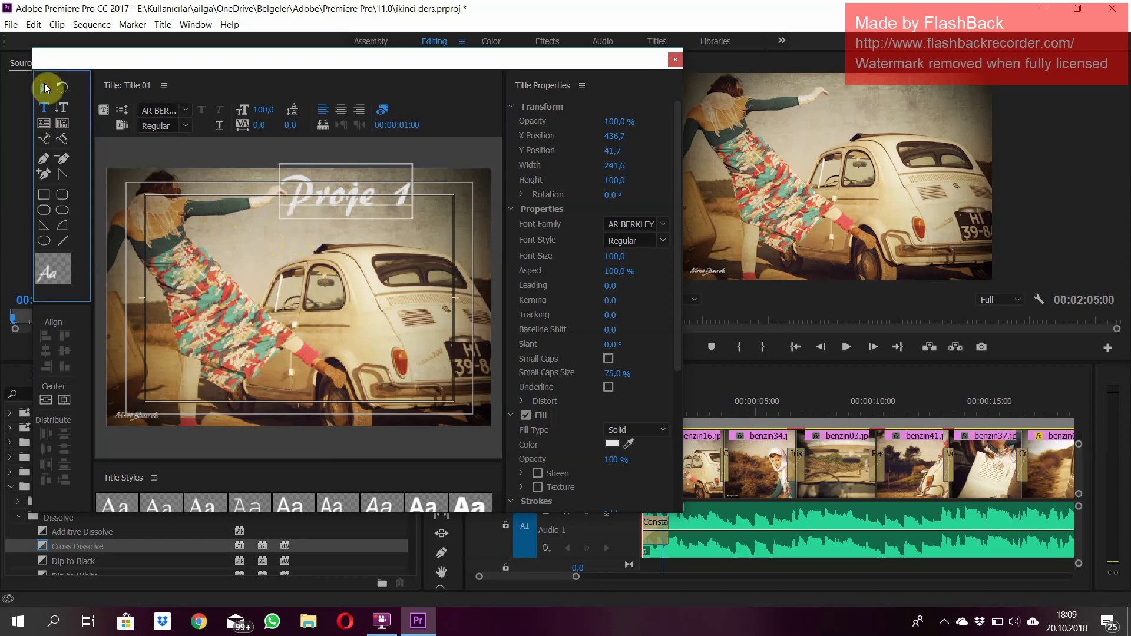
pyautogui.moveTo(313, 192); pyautogui.dragTo(341, 221)
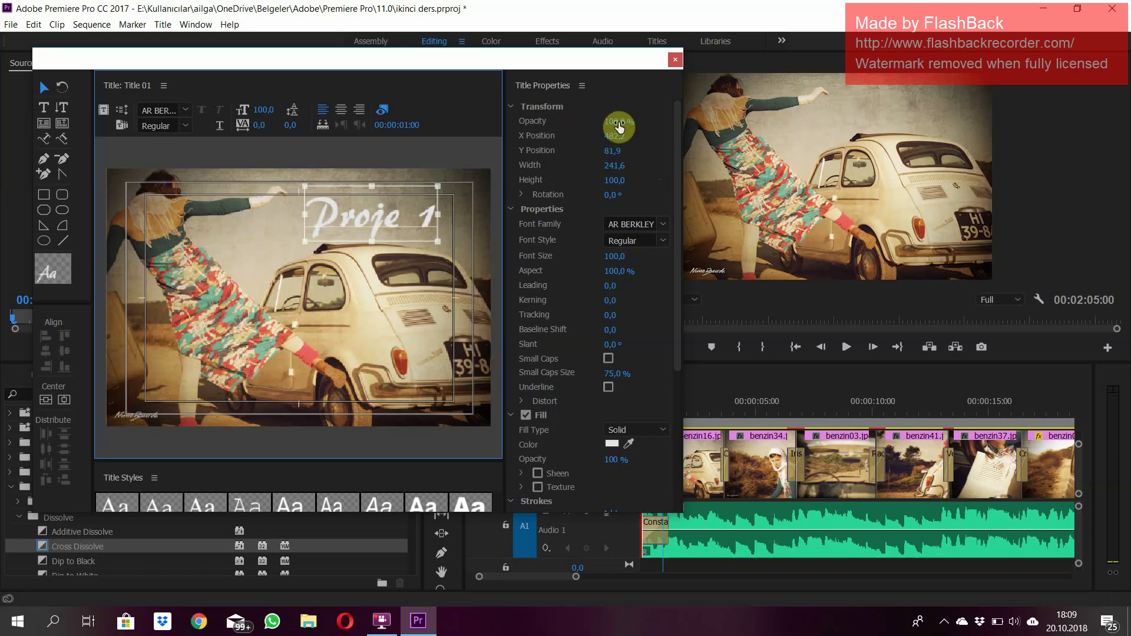
pyautogui.moveTo(622, 123)
pyautogui.mouseDown()
pyautogui.moveTo(538, 135)
pyautogui.moveTo(622, 121)
pyautogui.mouseUp()
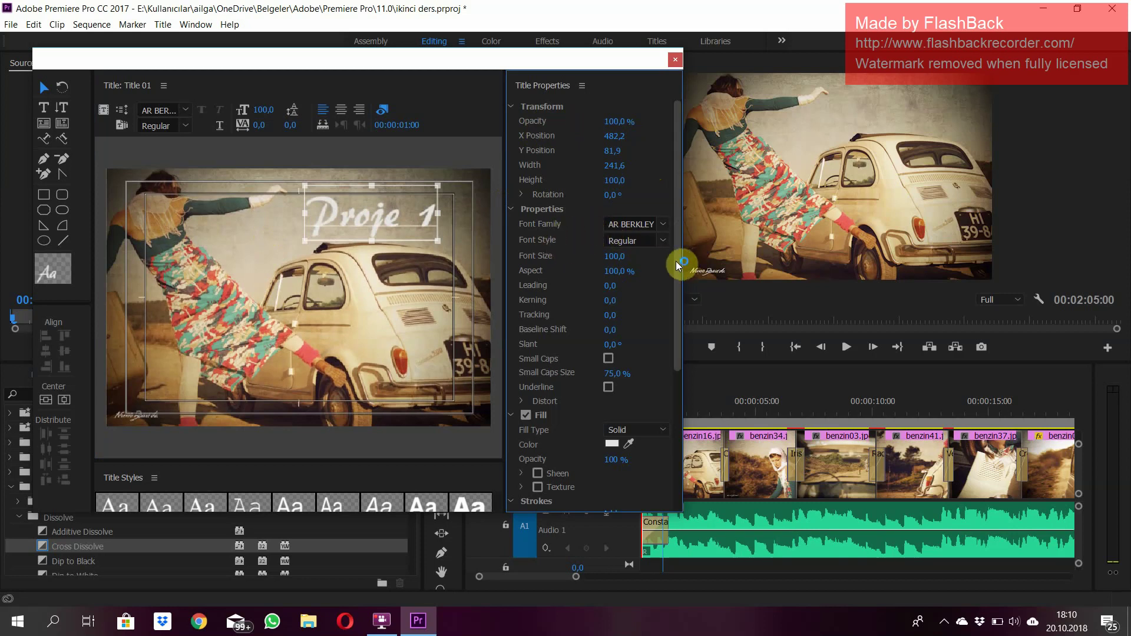
pyautogui.moveTo(677, 265); pyautogui.dragTo(675, 342)
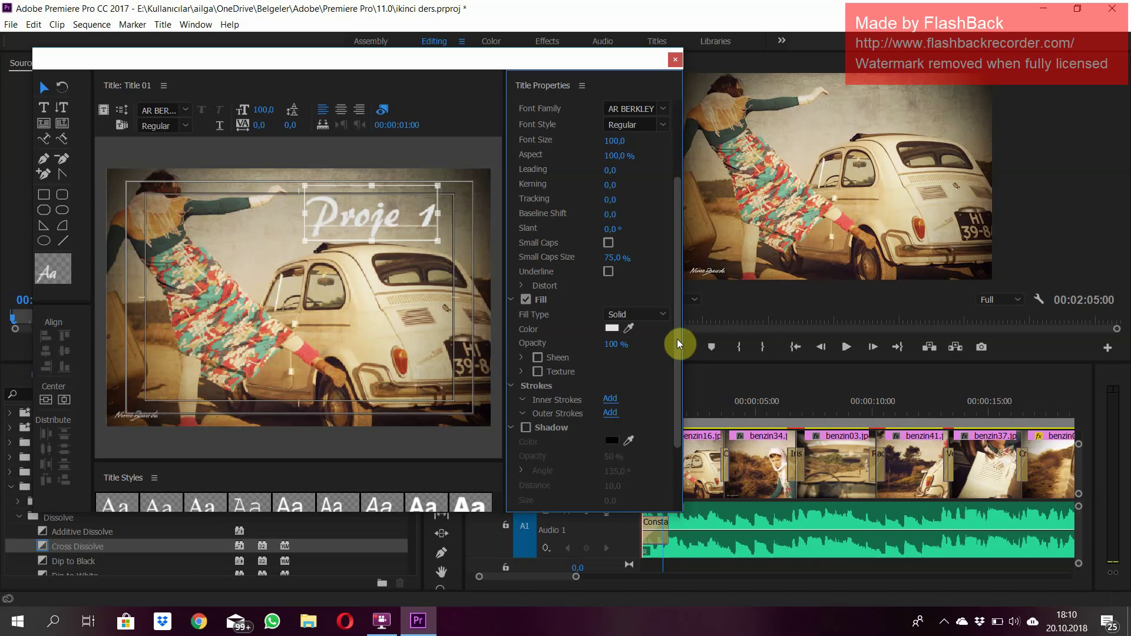
# - Try eyedropper fill colours from the car's taillight and body for the title text
pyautogui.moveTo(677, 340); pyautogui.dragTo(661, 339)
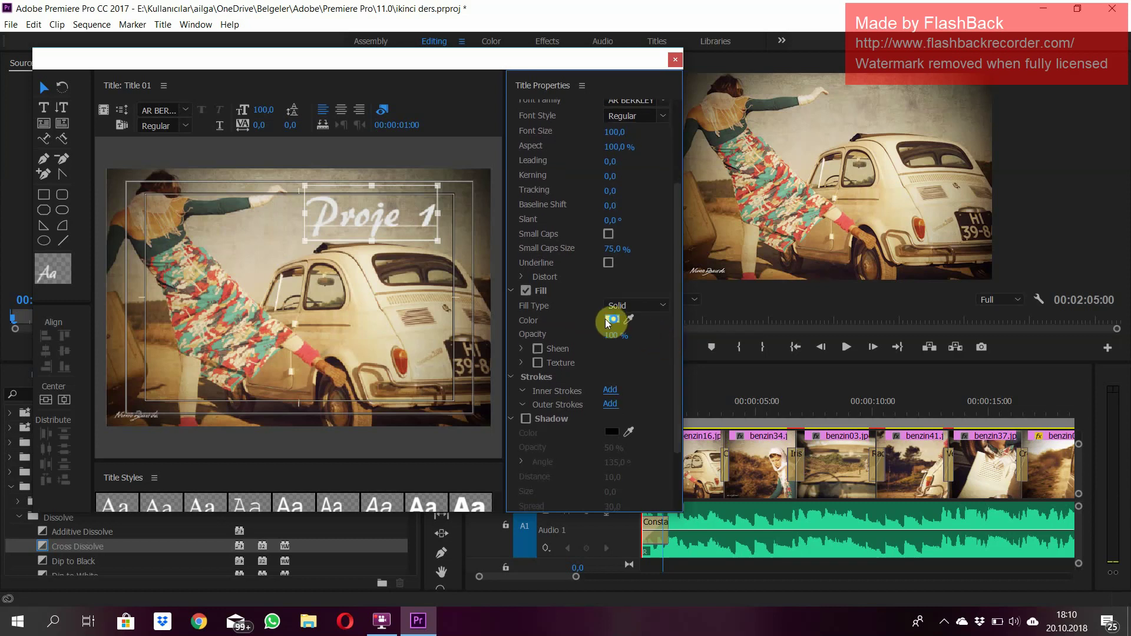
pyautogui.click(632, 316)
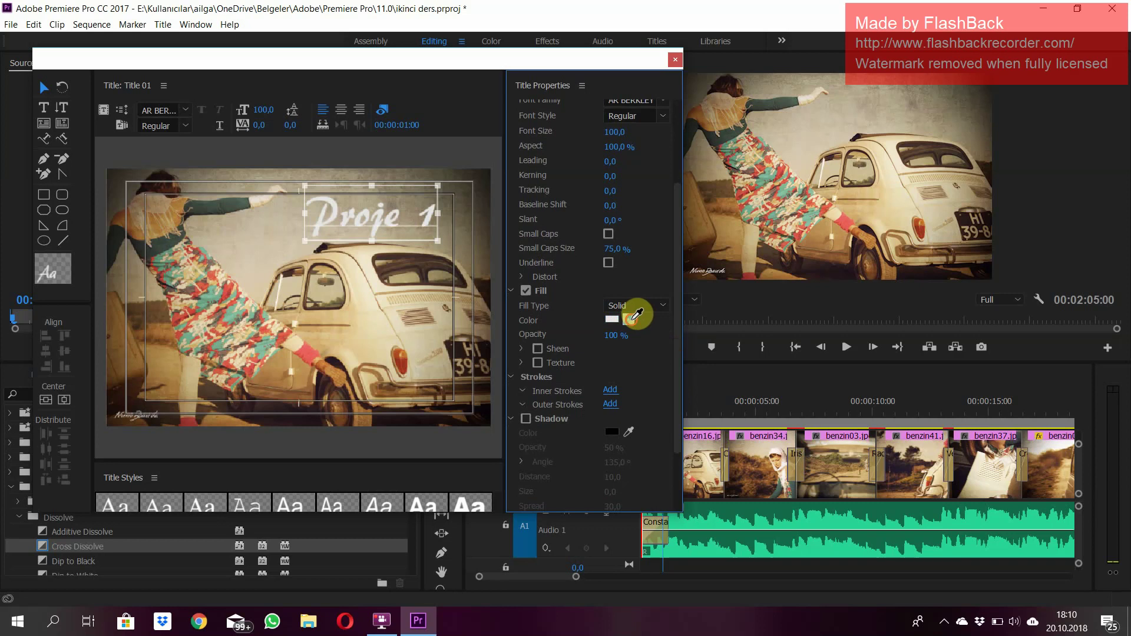
pyautogui.click(407, 356)
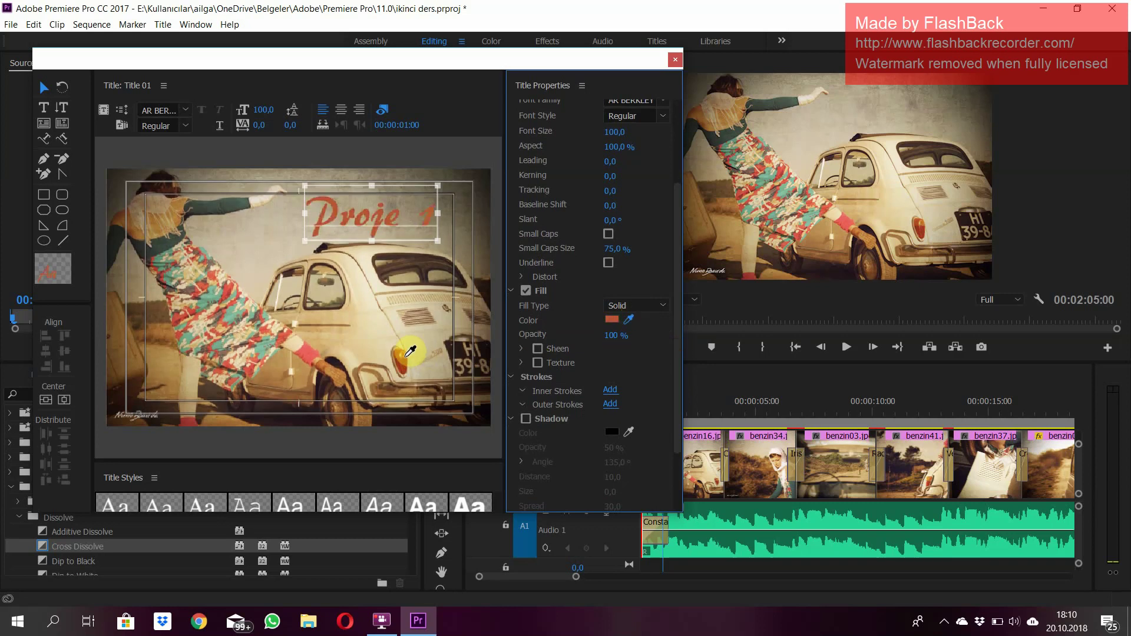
pyautogui.click(407, 356)
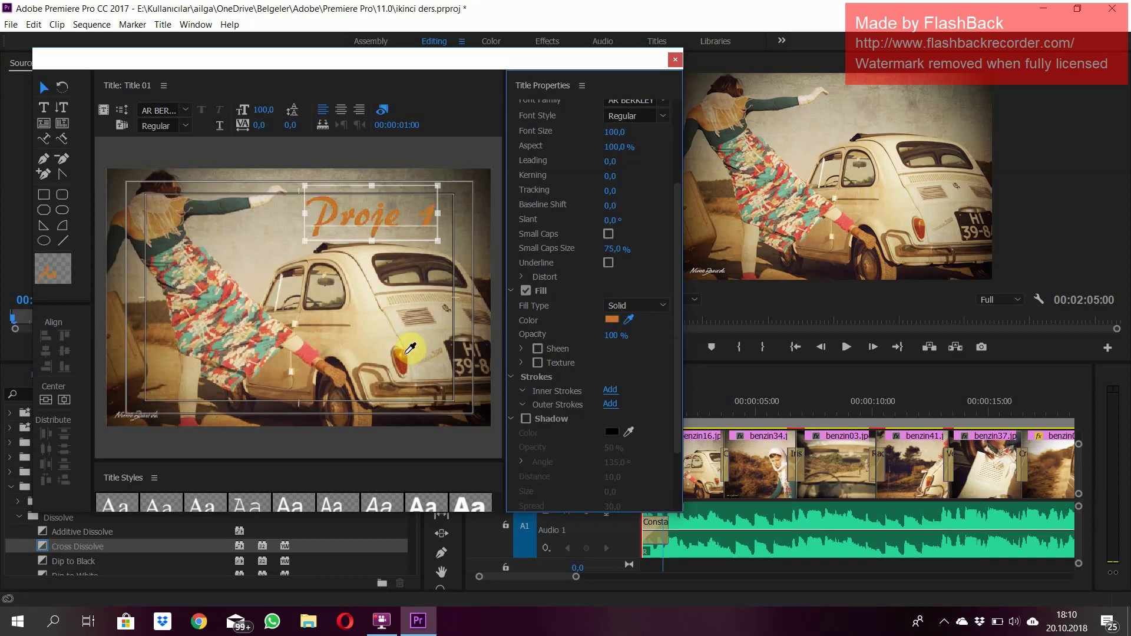
pyautogui.click(358, 329)
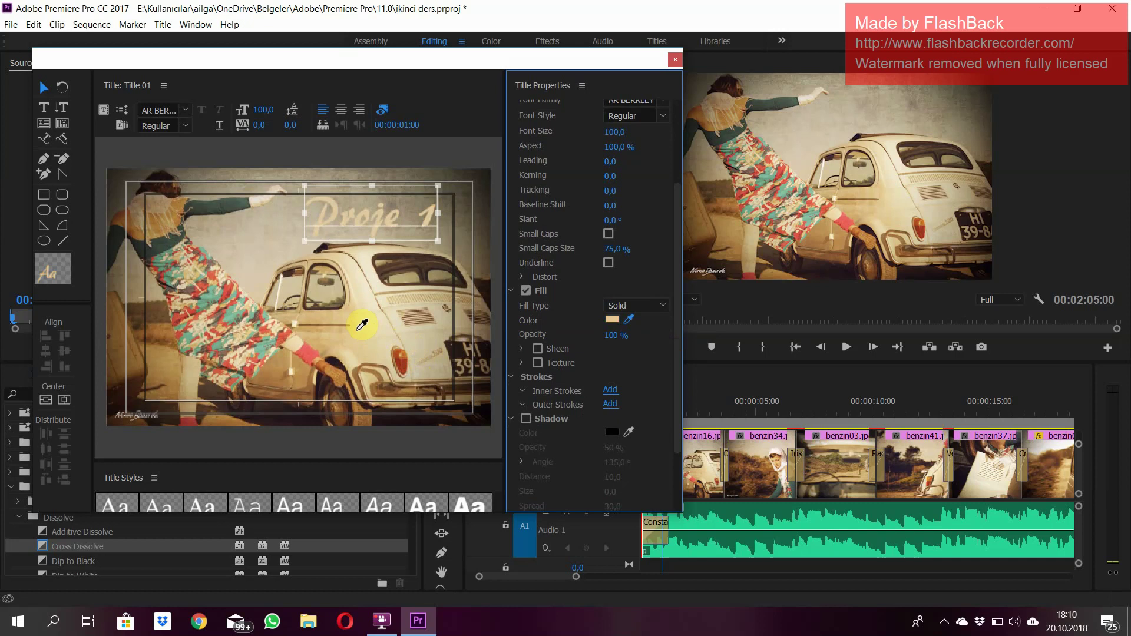
pyautogui.click(302, 327)
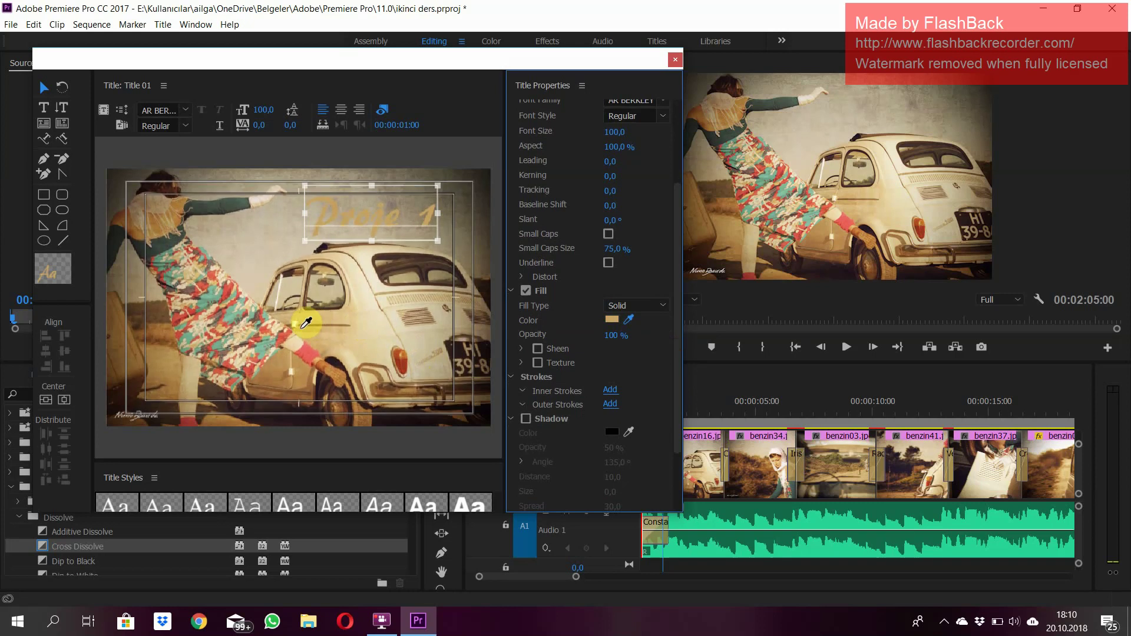
# - Settle on a bright red sampled from the woman's dress as the title fill
pyautogui.click(229, 287)
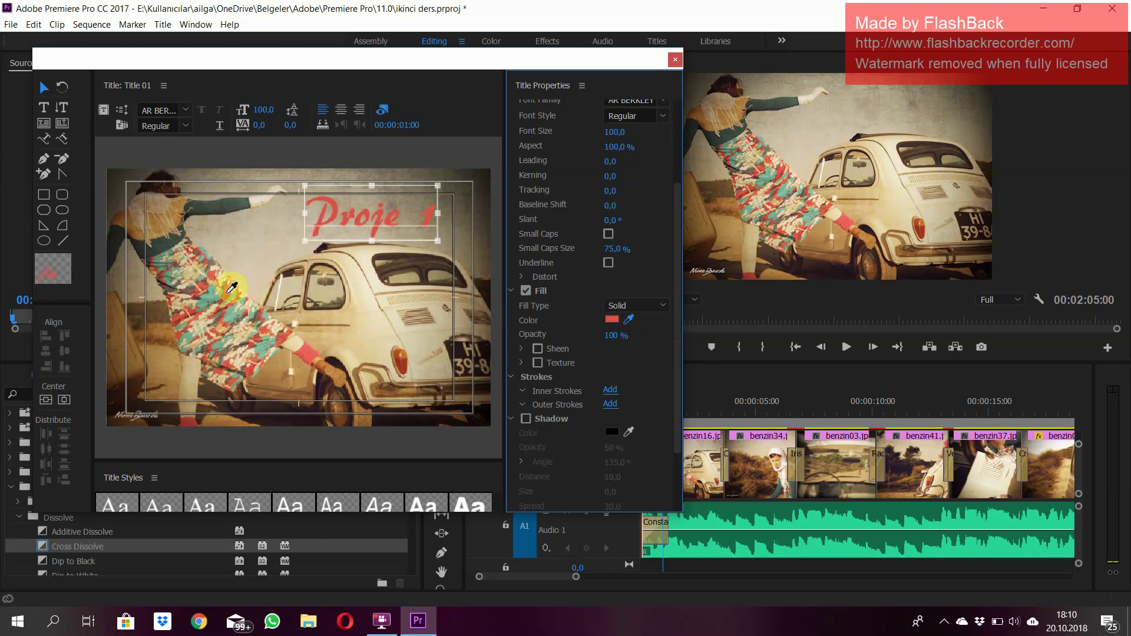
pyautogui.click(222, 289)
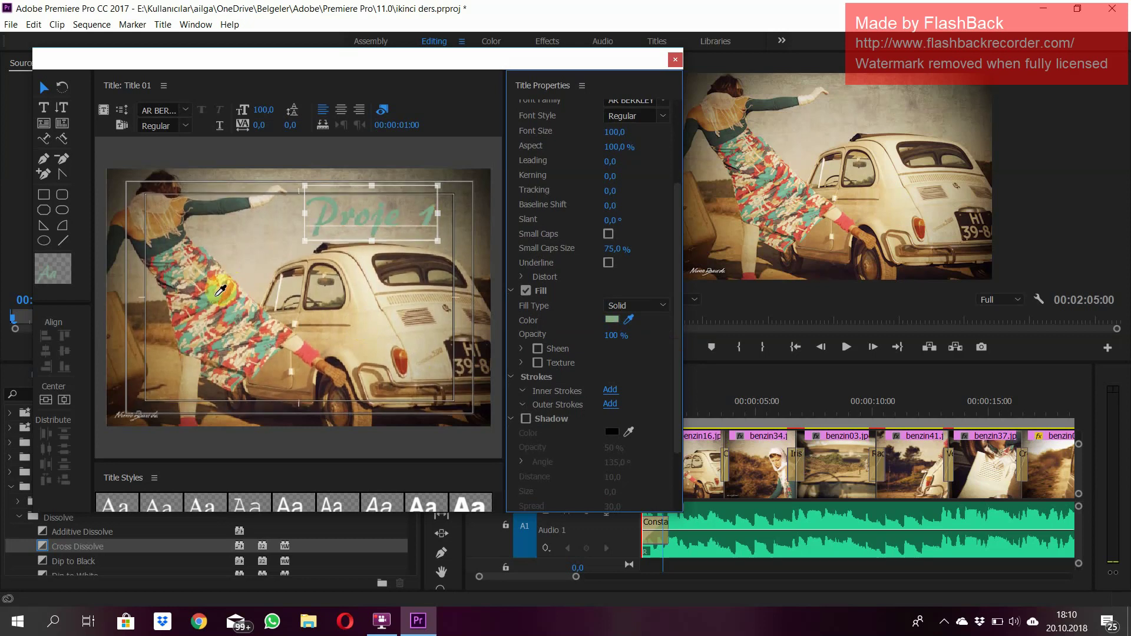
pyautogui.click(228, 286)
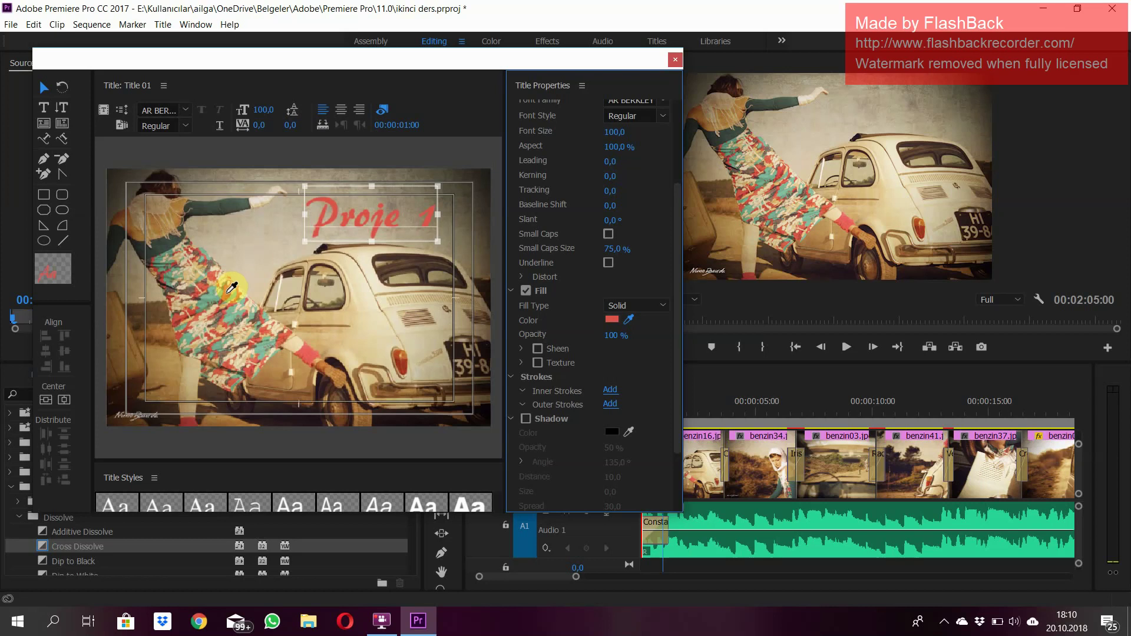
pyautogui.click(312, 351)
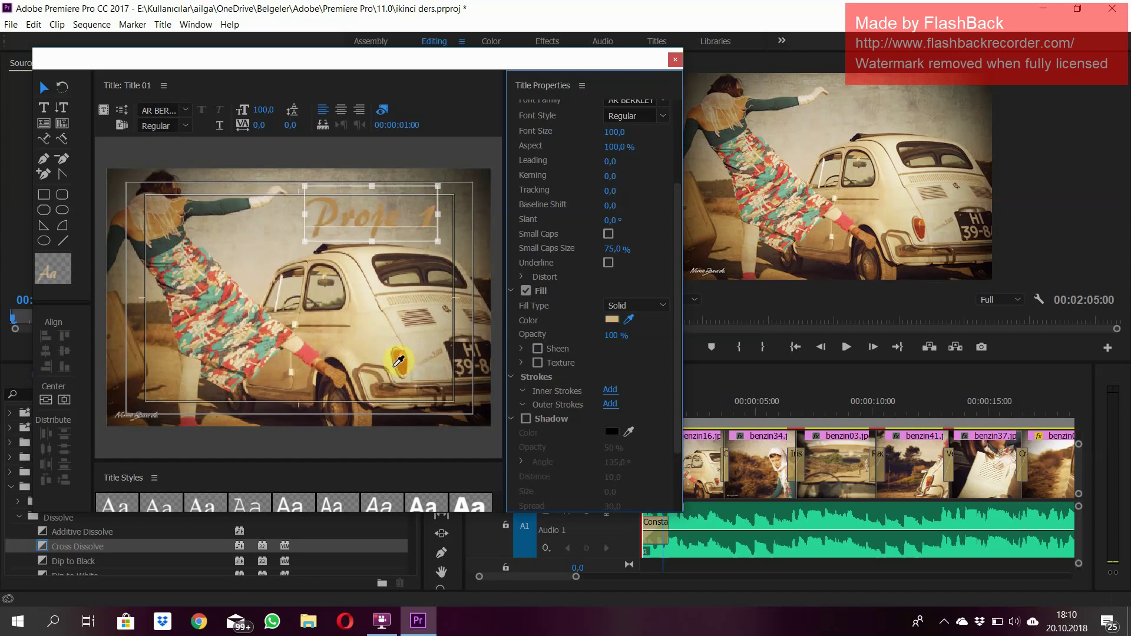
pyautogui.click(407, 364)
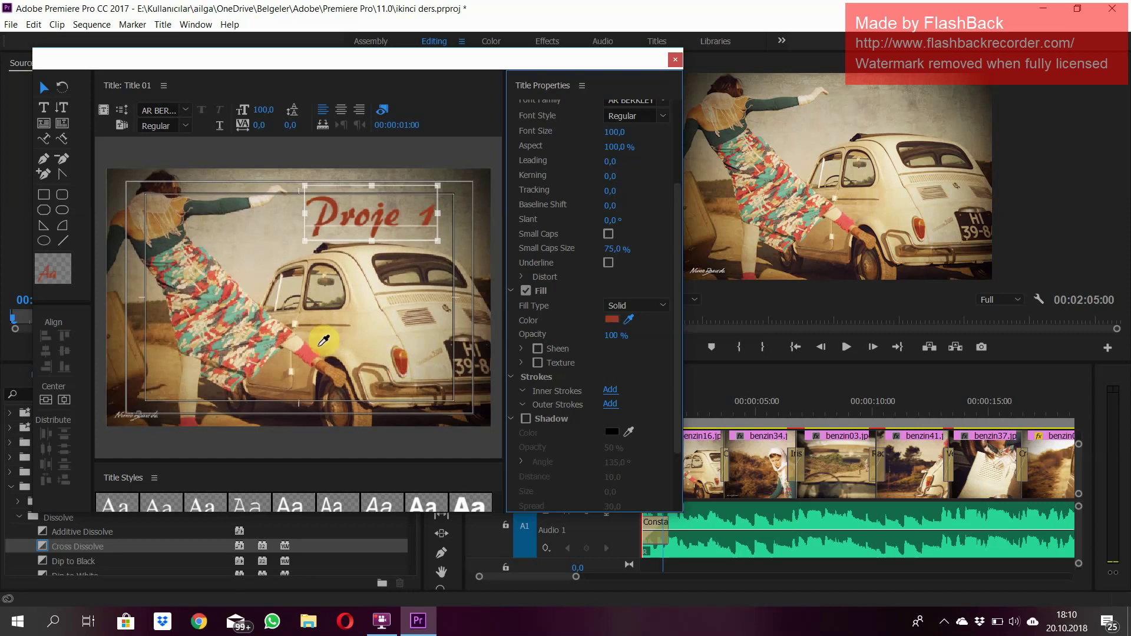
pyautogui.click(233, 293)
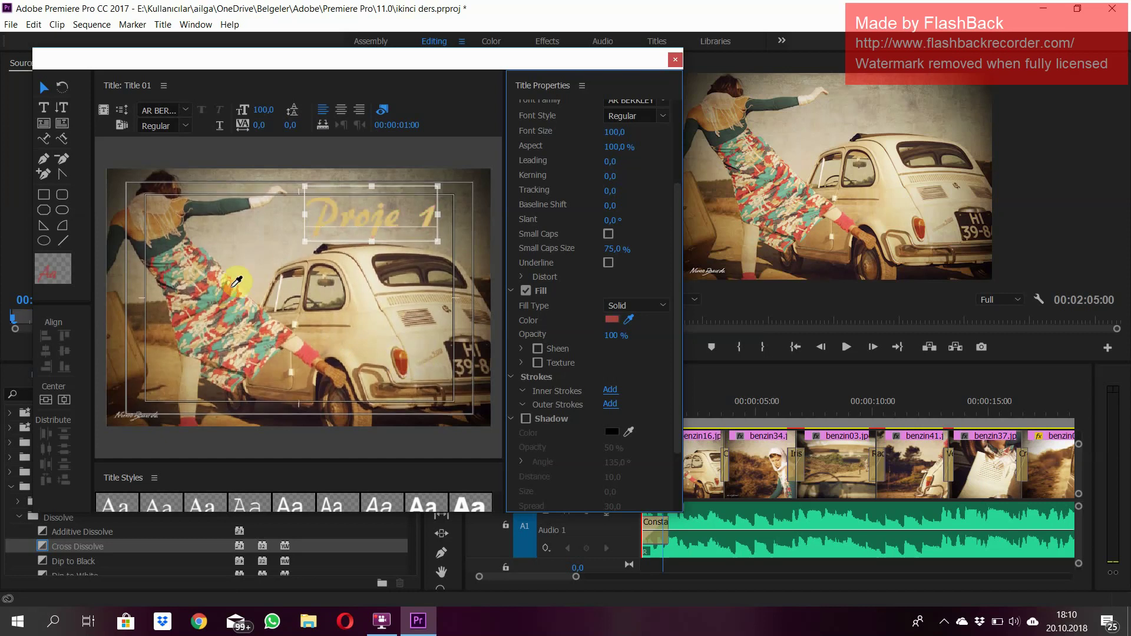
pyautogui.click(235, 286)
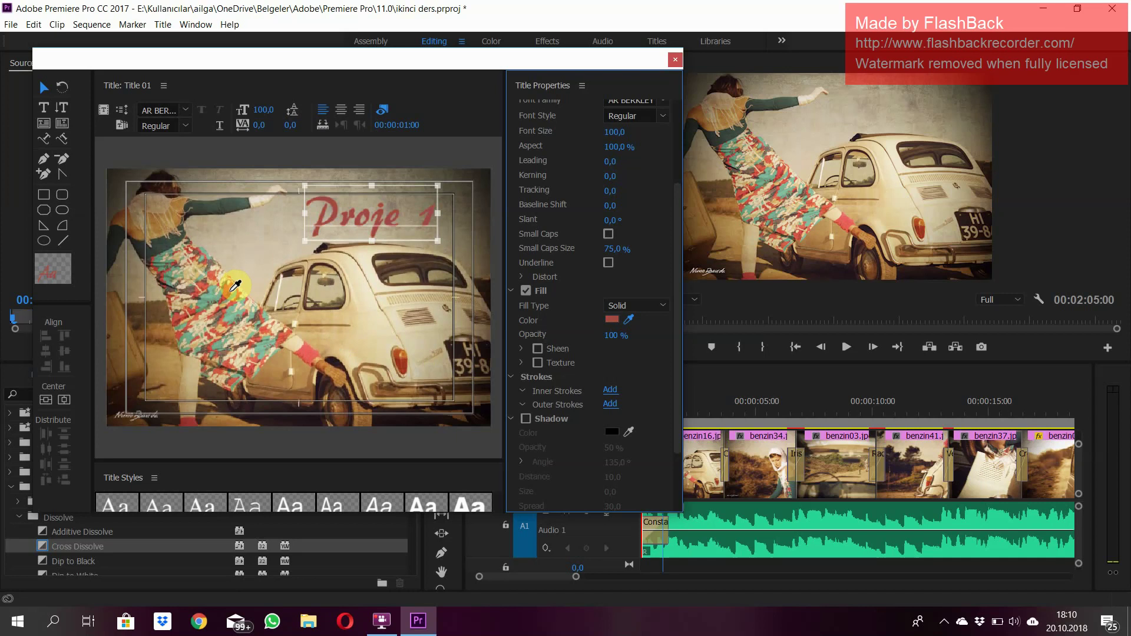
pyautogui.click(232, 286)
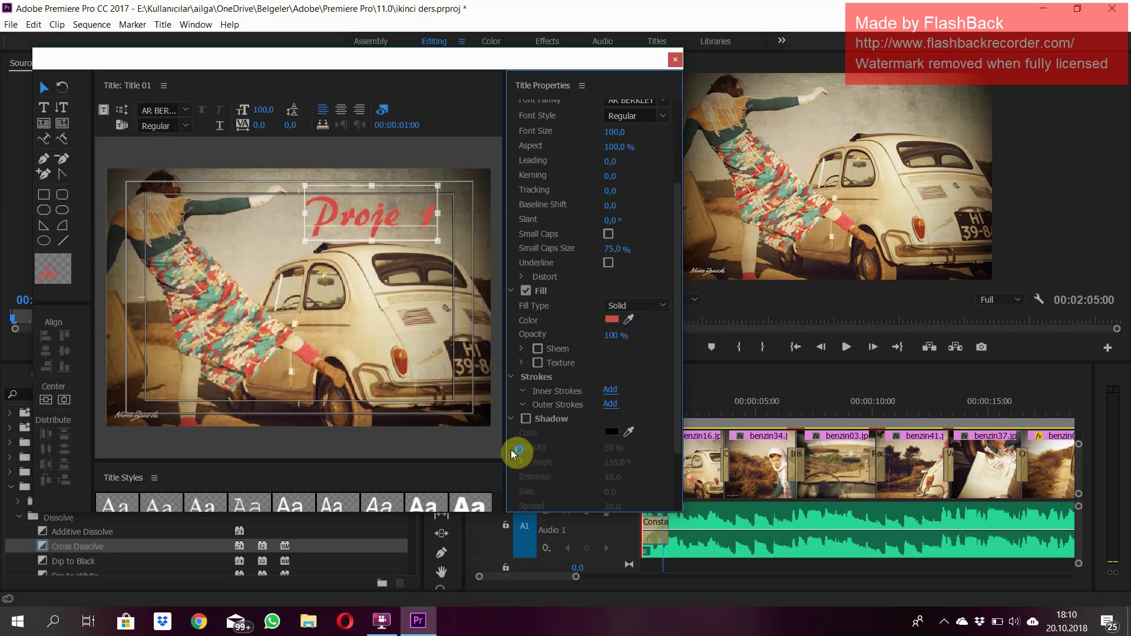
# - Enable Shadow on the title with 80% opacity and a distance of 7
pyautogui.click(525, 418)
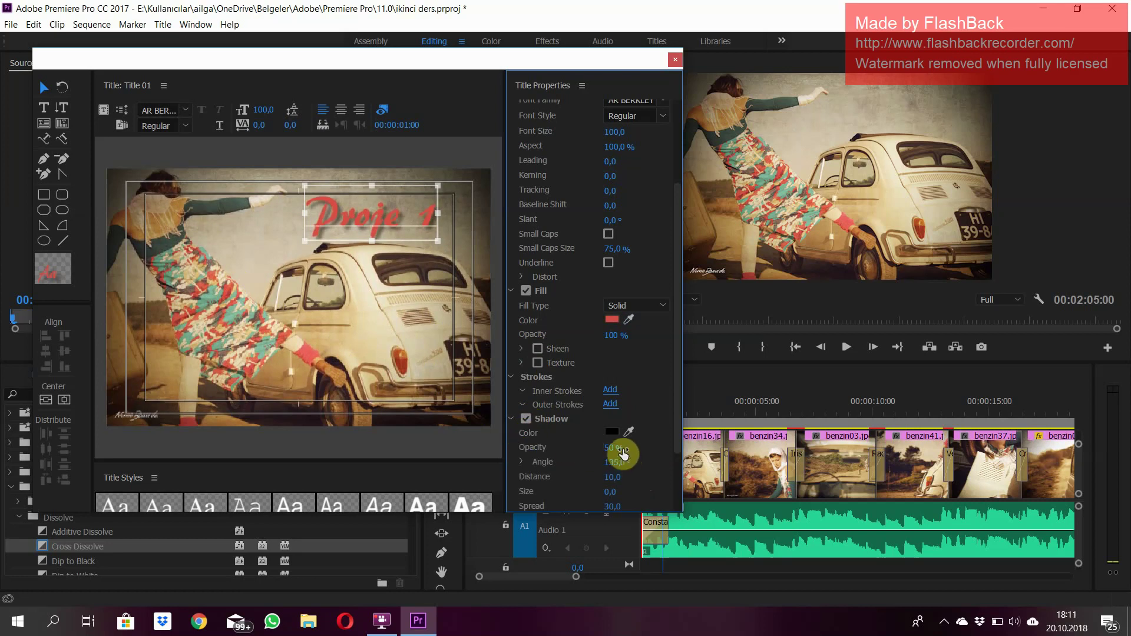
pyautogui.moveTo(623, 451)
pyautogui.mouseDown()
pyautogui.moveTo(656, 454)
pyautogui.moveTo(646, 456)
pyautogui.mouseUp()
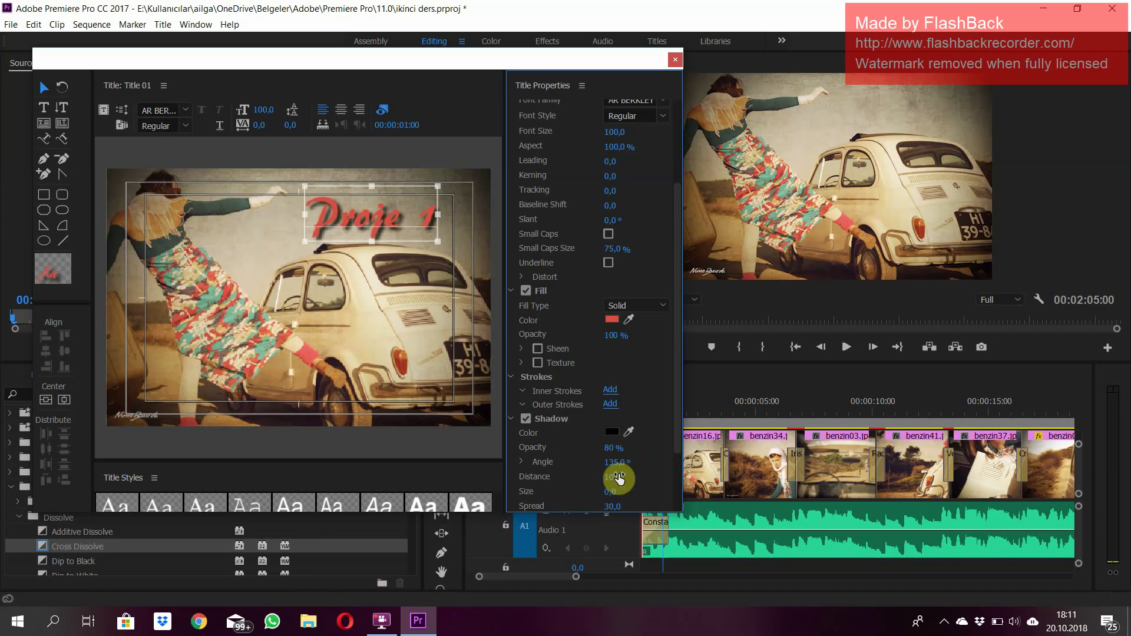
pyautogui.moveTo(619, 478); pyautogui.dragTo(611, 473)
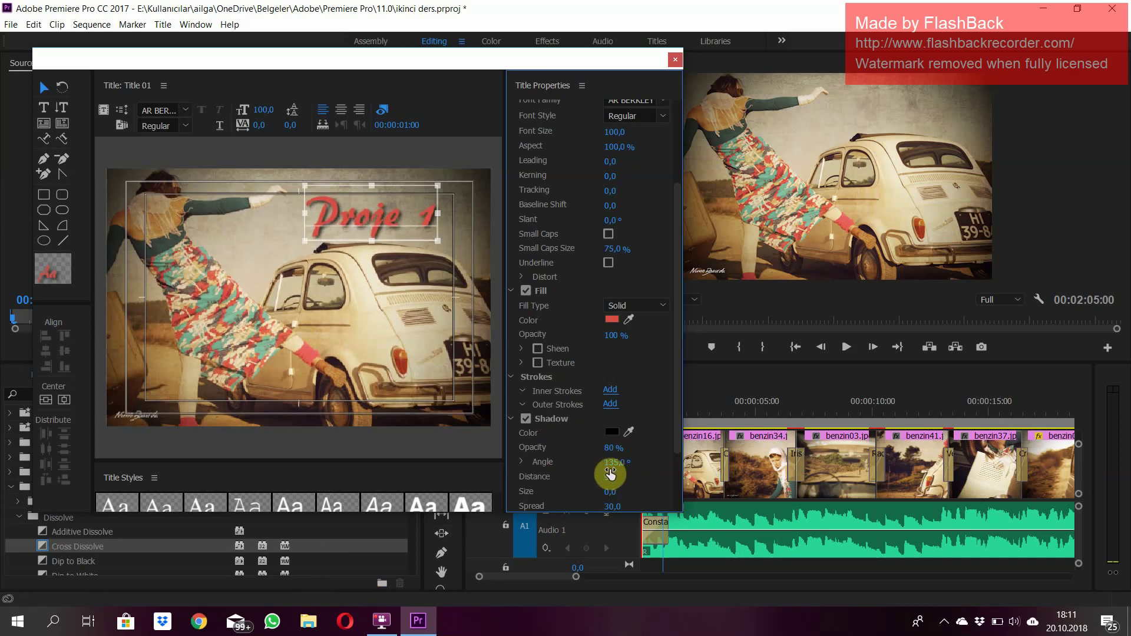
pyautogui.moveTo(610, 473); pyautogui.dragTo(609, 510)
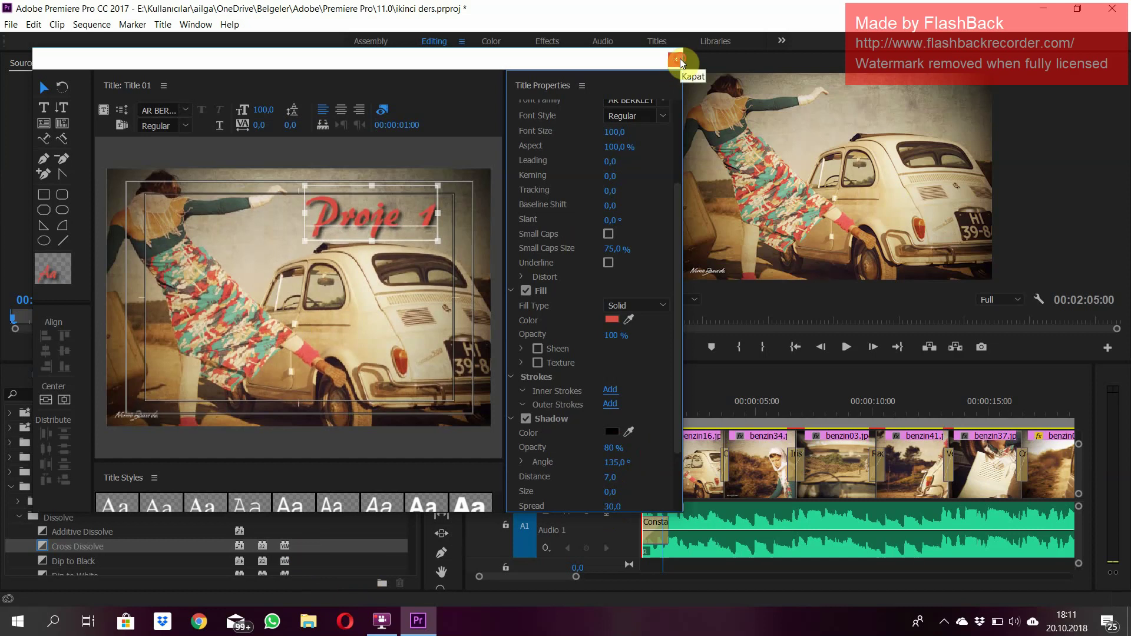
# - Close the Title editor and show the Project panel scrolled to Title 01
pyautogui.click(676, 59)
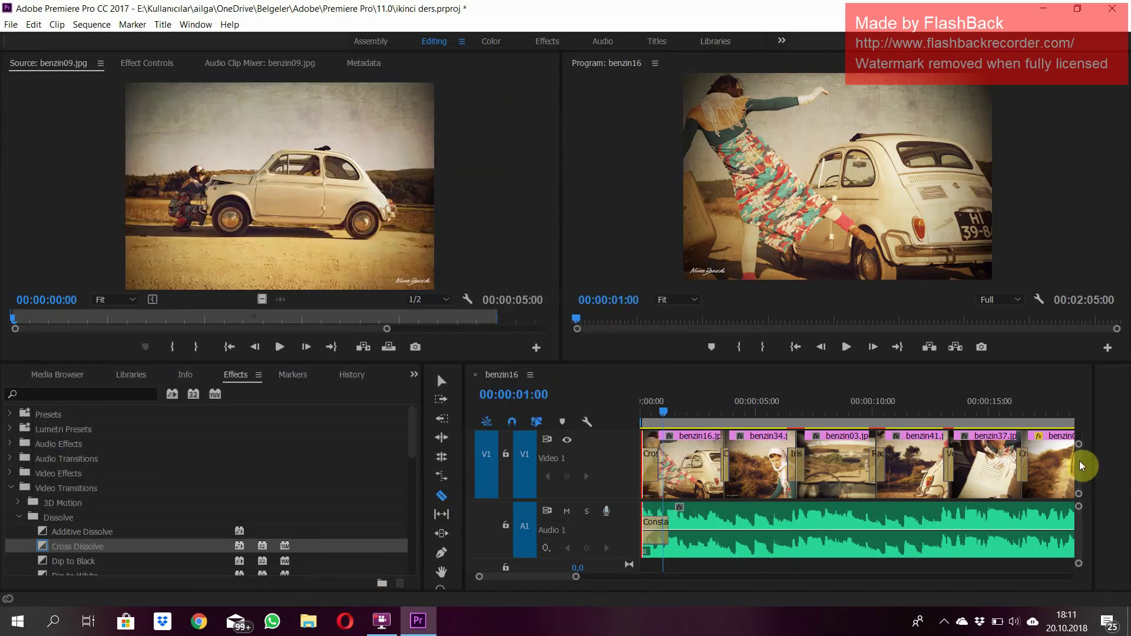
pyautogui.click(1082, 464)
pyautogui.click(411, 374)
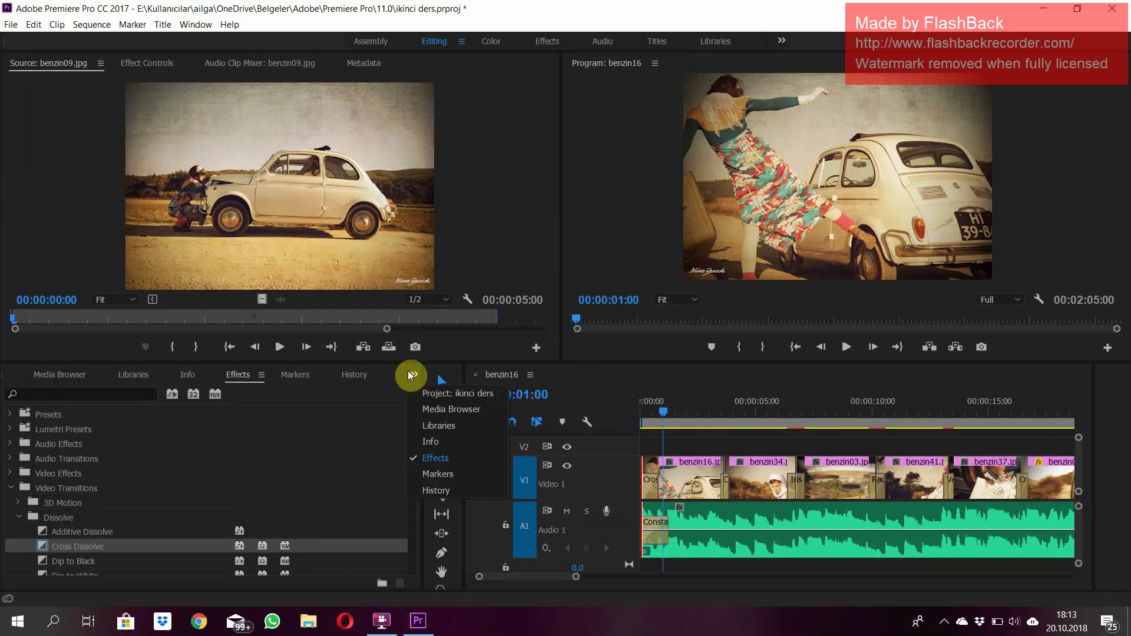
pyautogui.click(446, 394)
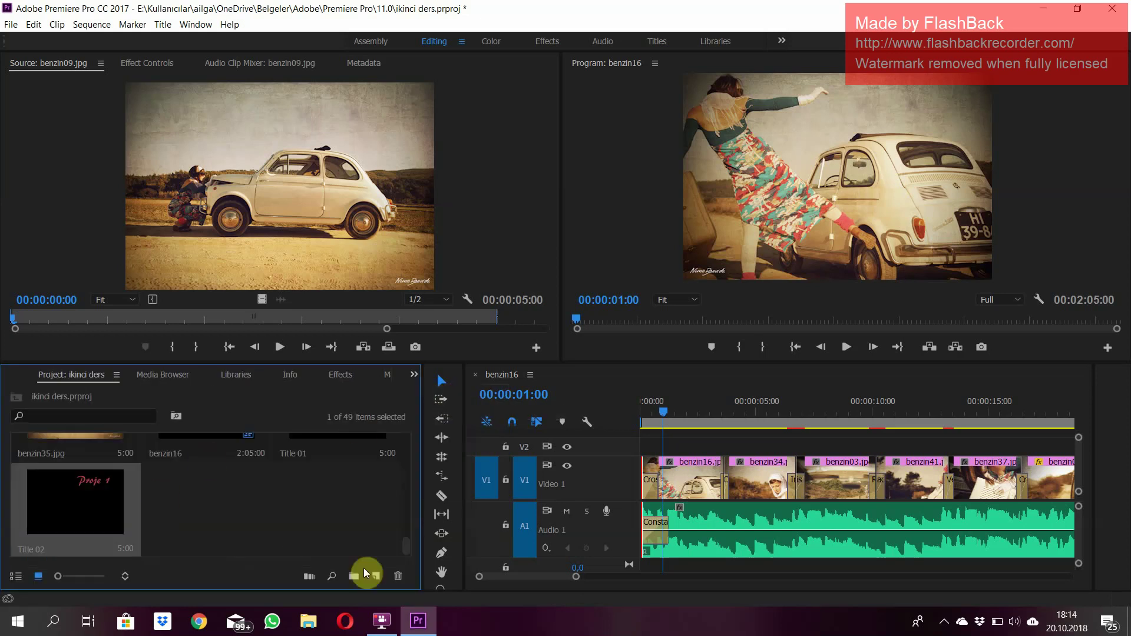
pyautogui.moveTo(406, 551); pyautogui.dragTo(412, 540)
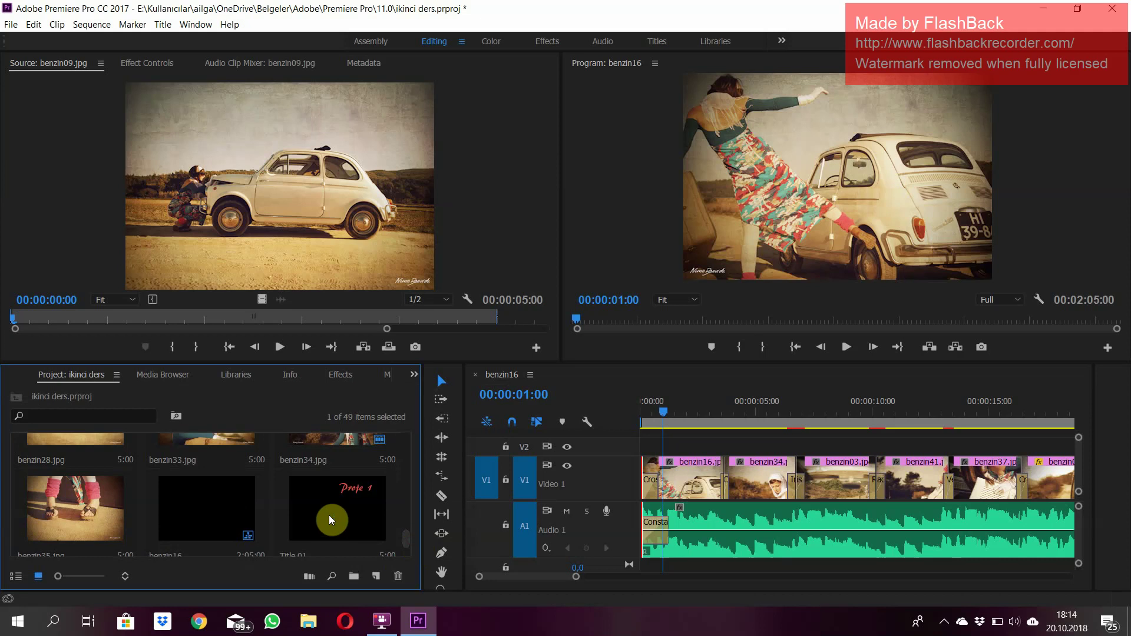
# - Place Title 01 on V2 at the sequence start and play it over benzin16.jpg
pyautogui.moveTo(329, 519); pyautogui.dragTo(672, 454)
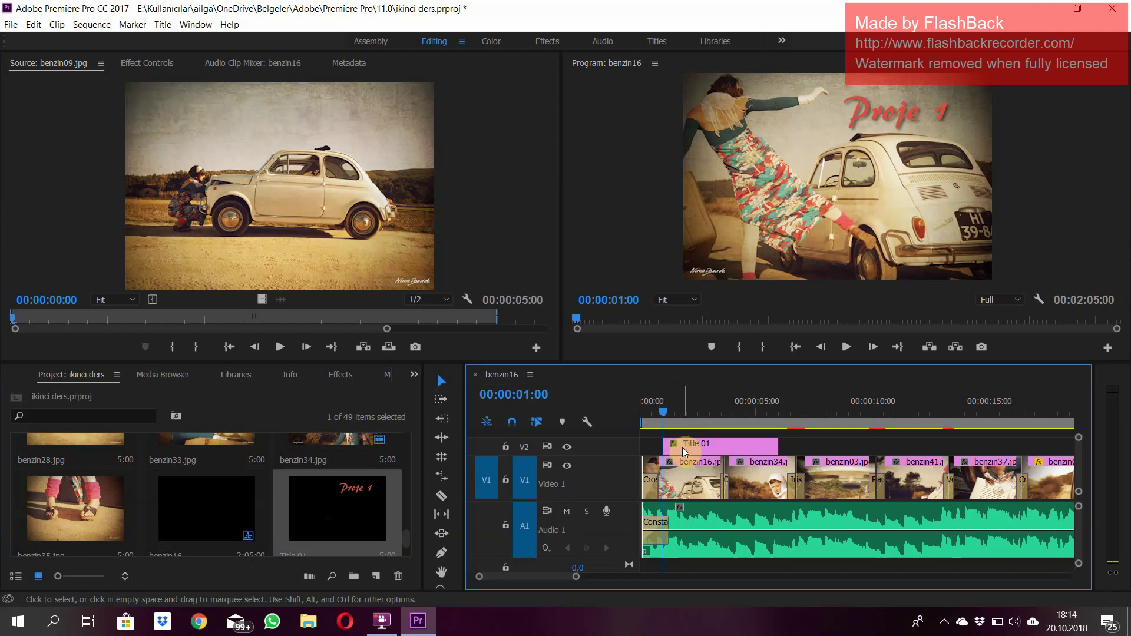
pyautogui.moveTo(682, 442); pyautogui.dragTo(673, 447)
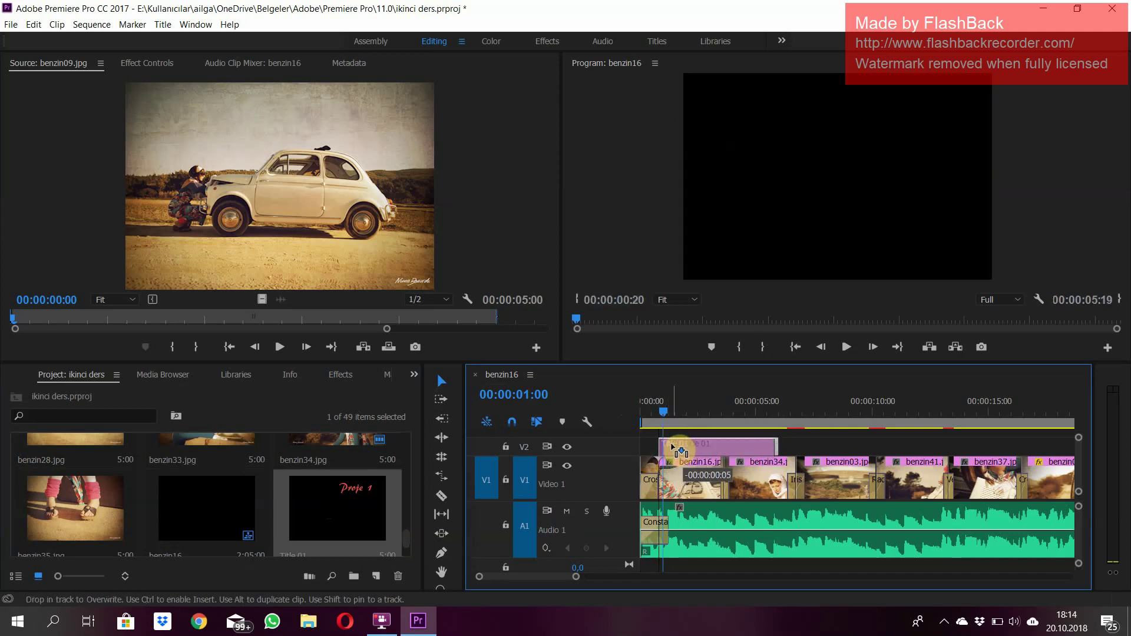
pyautogui.click(642, 414)
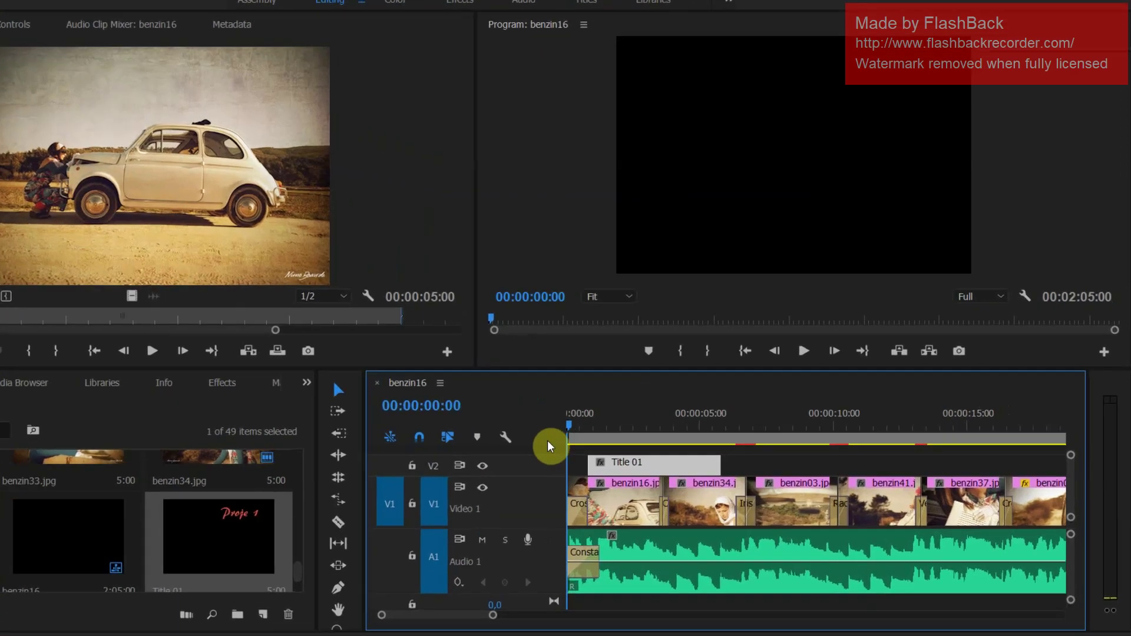
pyautogui.press('space')
pyautogui.press('space')
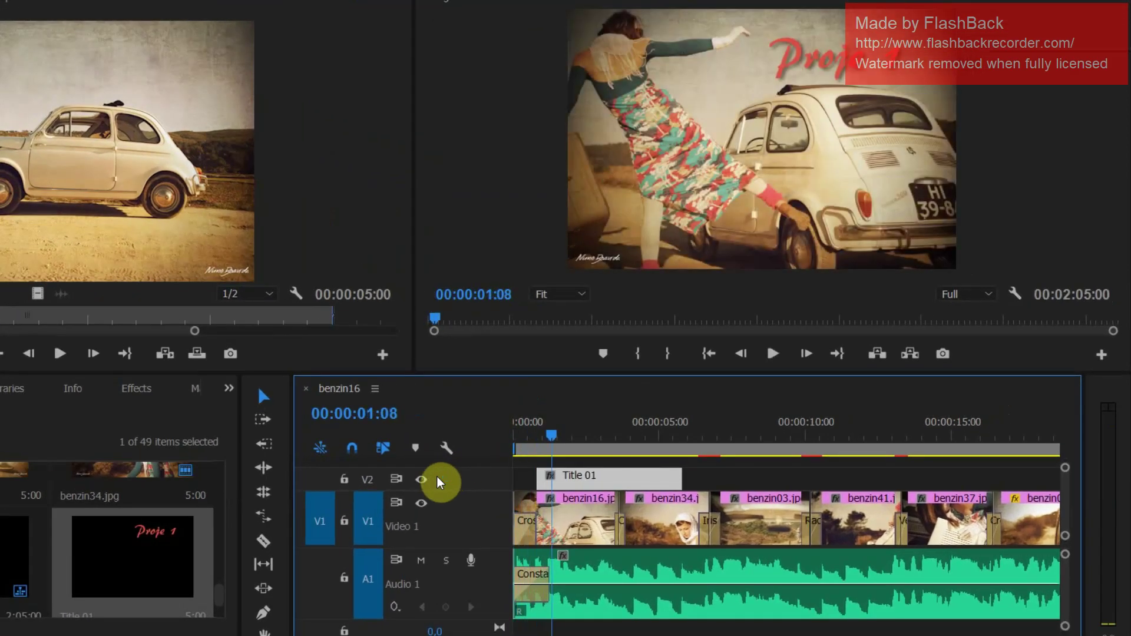
# - Reopen Title 01, move the text to X 519,9 / Y 65,7, and preview it
pyautogui.click(121, 556)
pyautogui.click(118, 553)
pyautogui.doubleClick(118, 553)
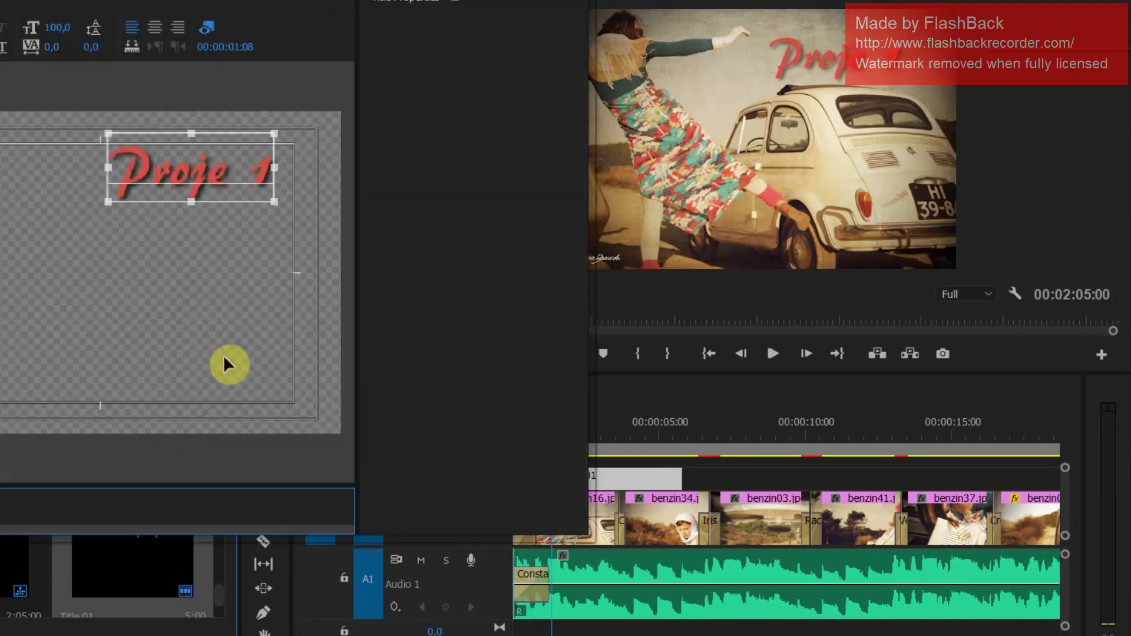
pyautogui.moveTo(200, 165); pyautogui.dragTo(225, 153)
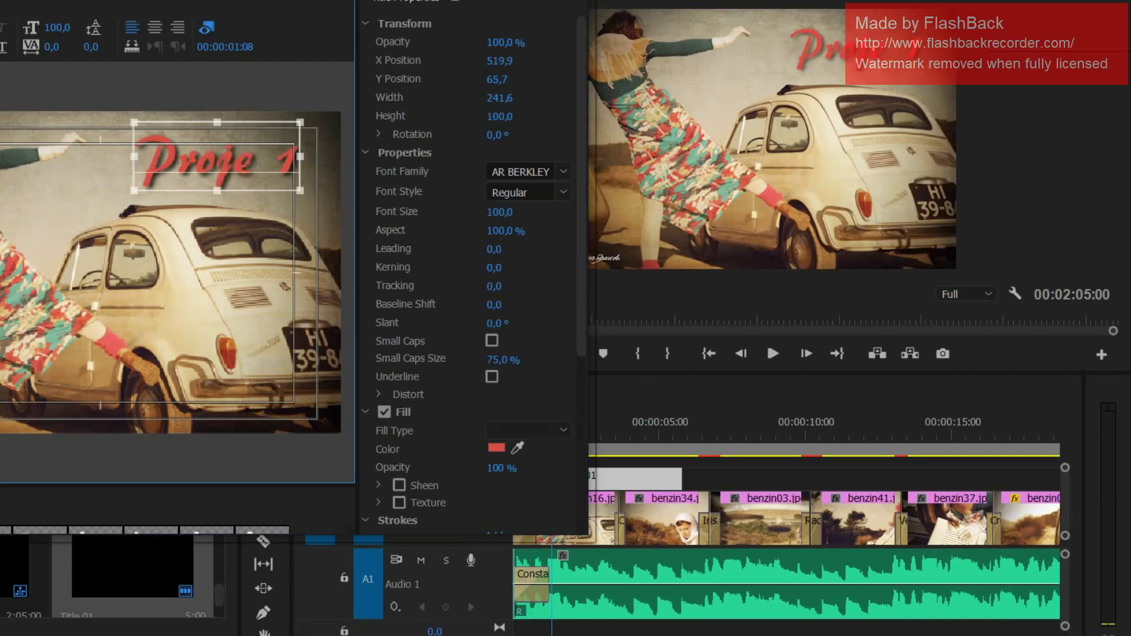
pyautogui.hotkey('ctrl', 'w')
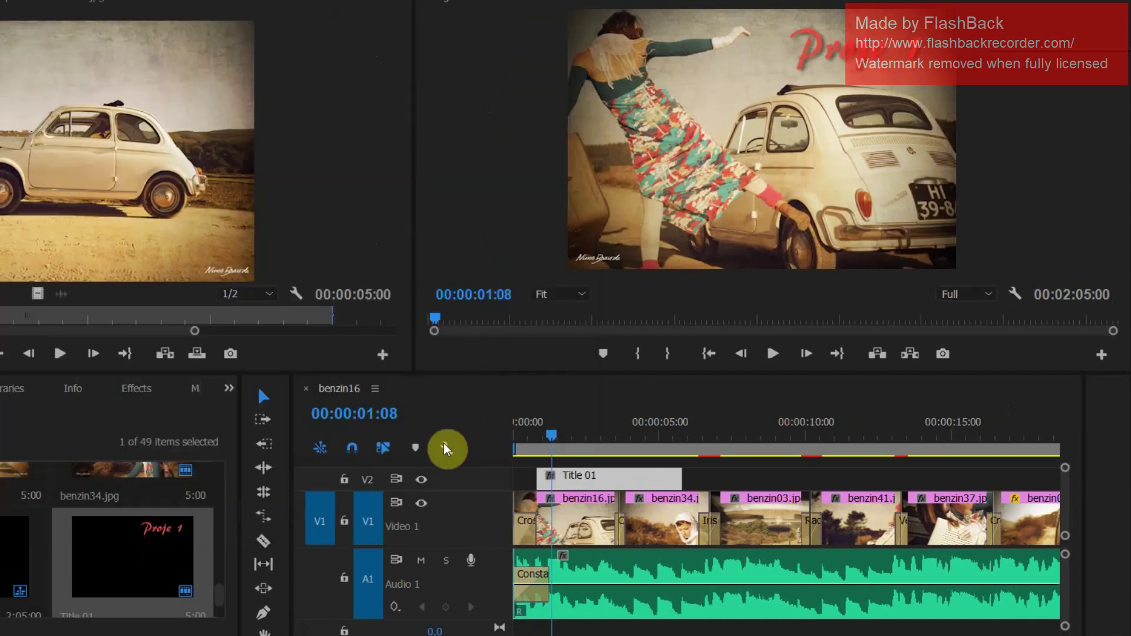
pyautogui.click(537, 421)
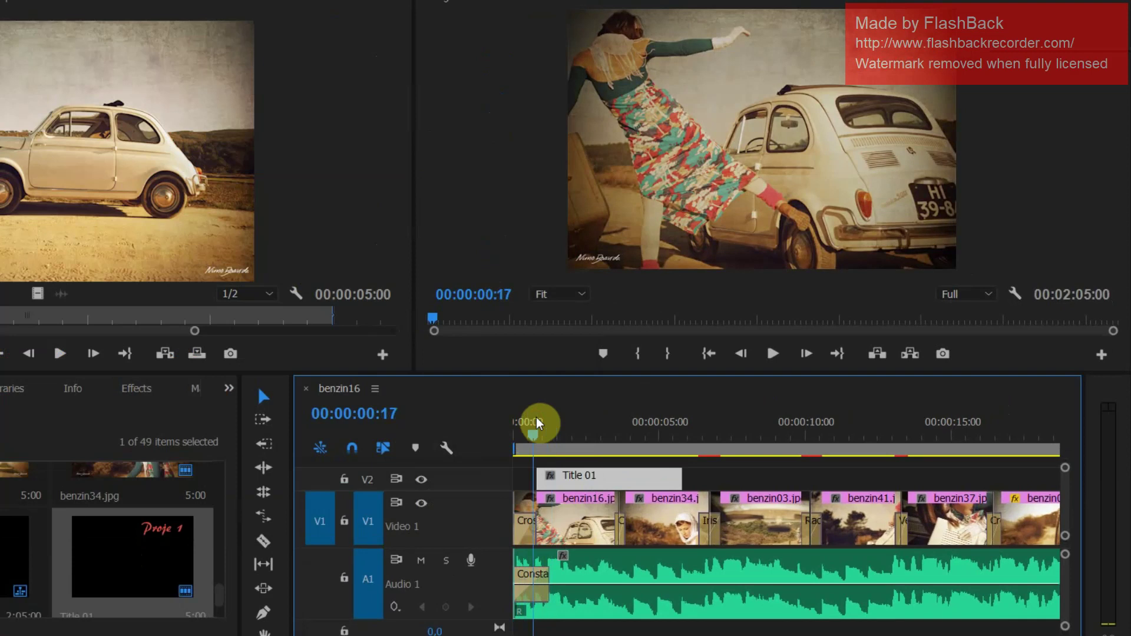
pyautogui.press('space')
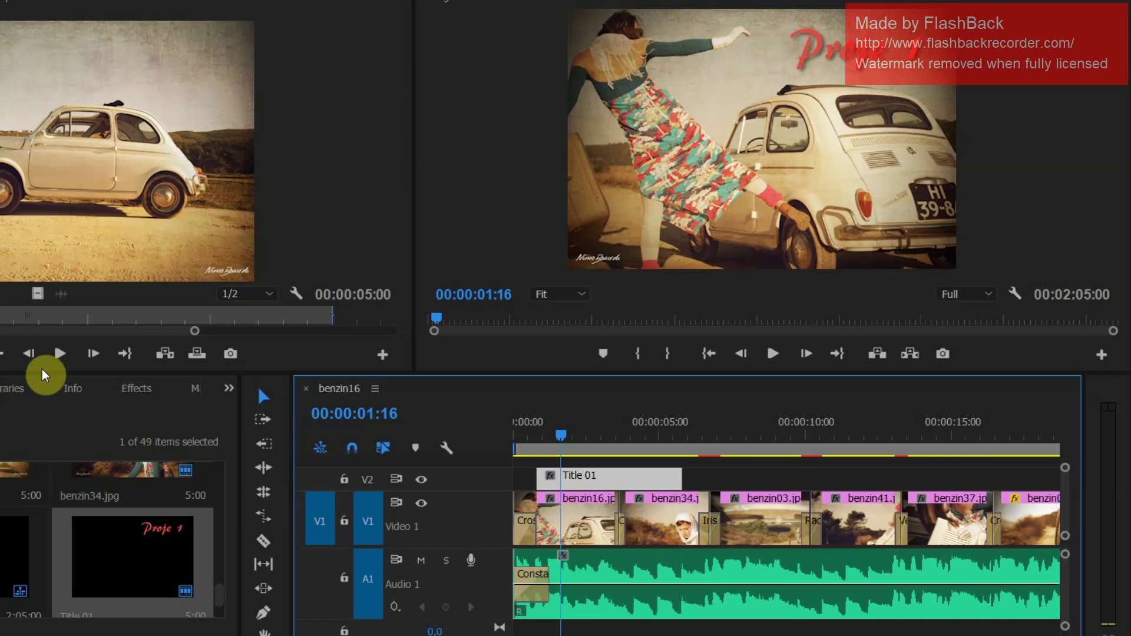
# - Apply the Cross Dissolve transition from Video Transitions > Dissolve to the start of Title 01
pyautogui.click(134, 389)
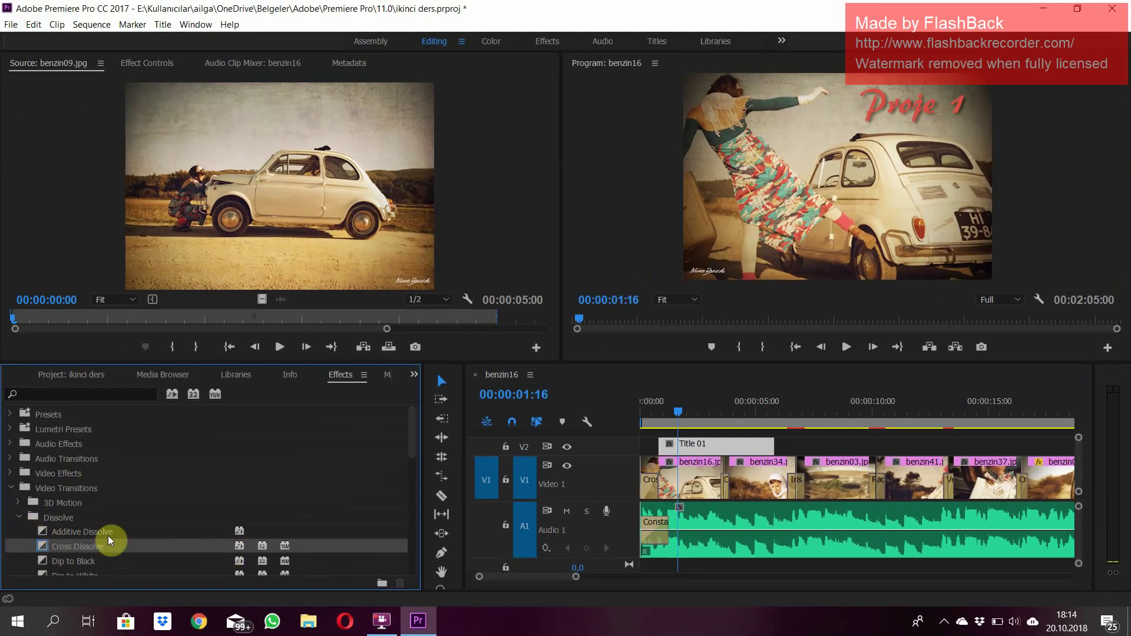
pyautogui.moveTo(73, 554); pyautogui.dragTo(661, 450)
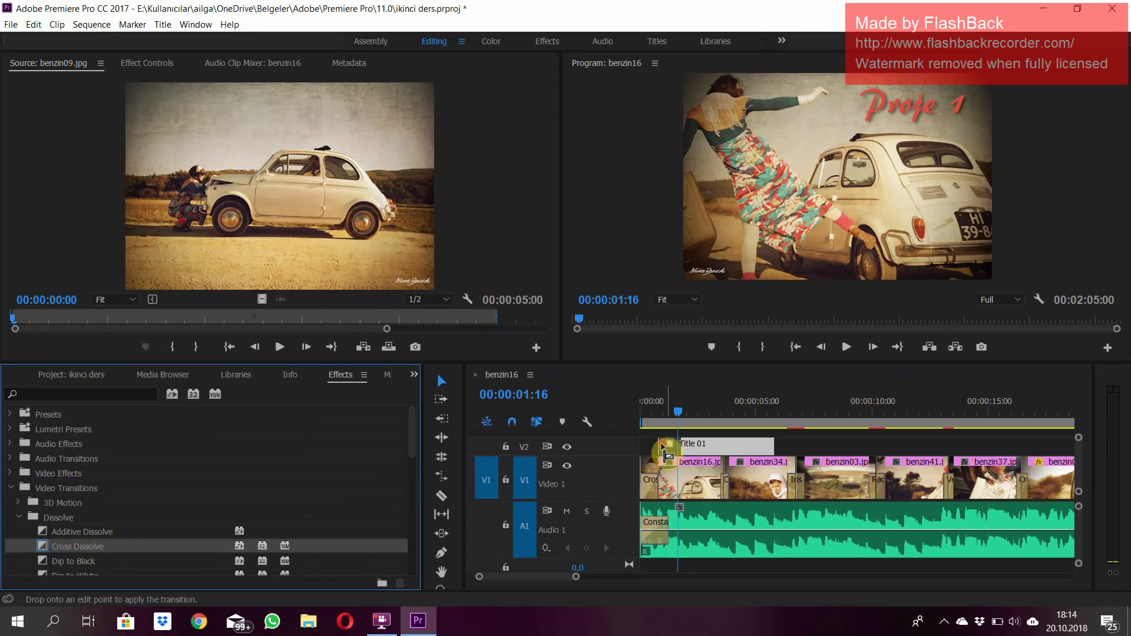
pyautogui.moveTo(661, 450); pyautogui.dragTo(677, 448)
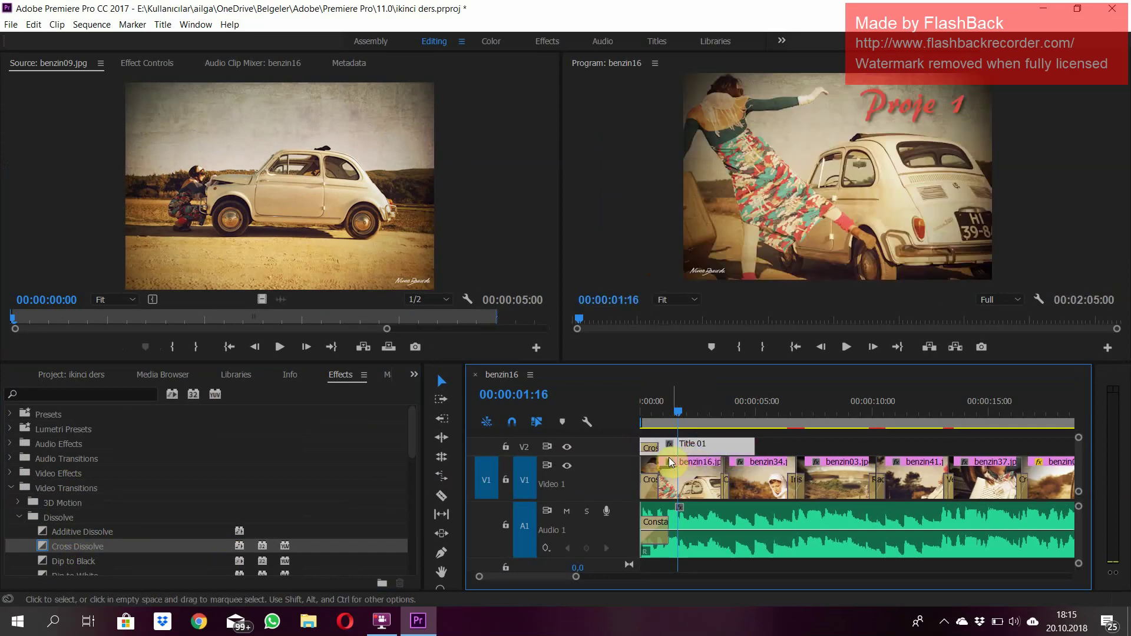
pyautogui.click(647, 409)
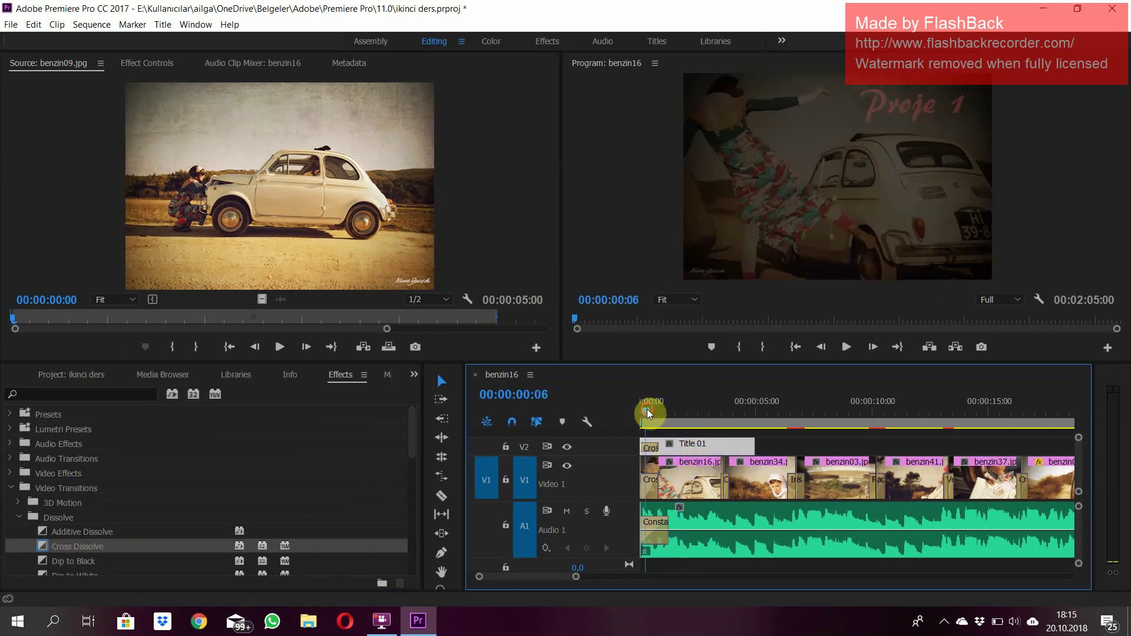
pyautogui.moveTo(647, 409); pyautogui.dragTo(613, 418)
pyautogui.press('space')
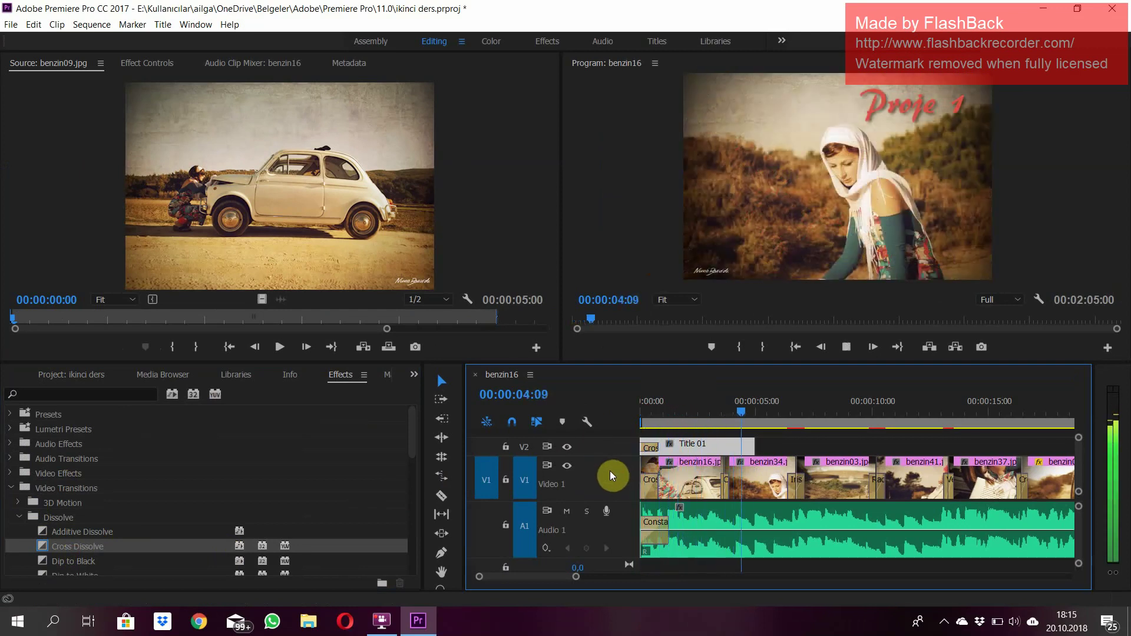
pyautogui.press('space')
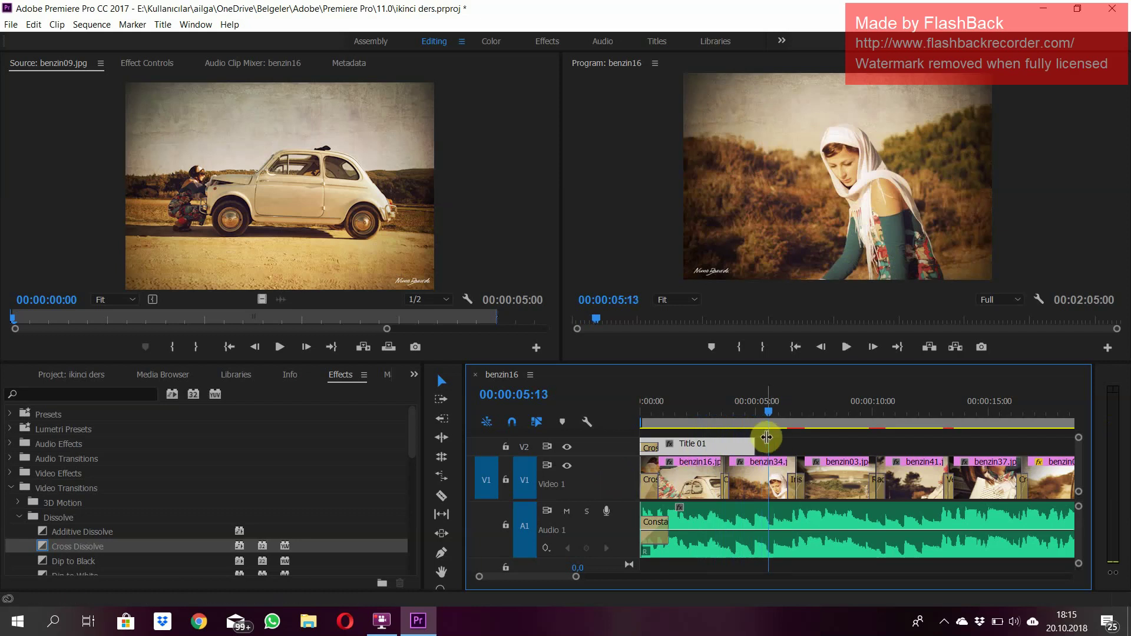
# - Trim Title 01 to 00:00:03:21 and put a Dip to Black on its end
pyautogui.moveTo(741, 447); pyautogui.dragTo(727, 447)
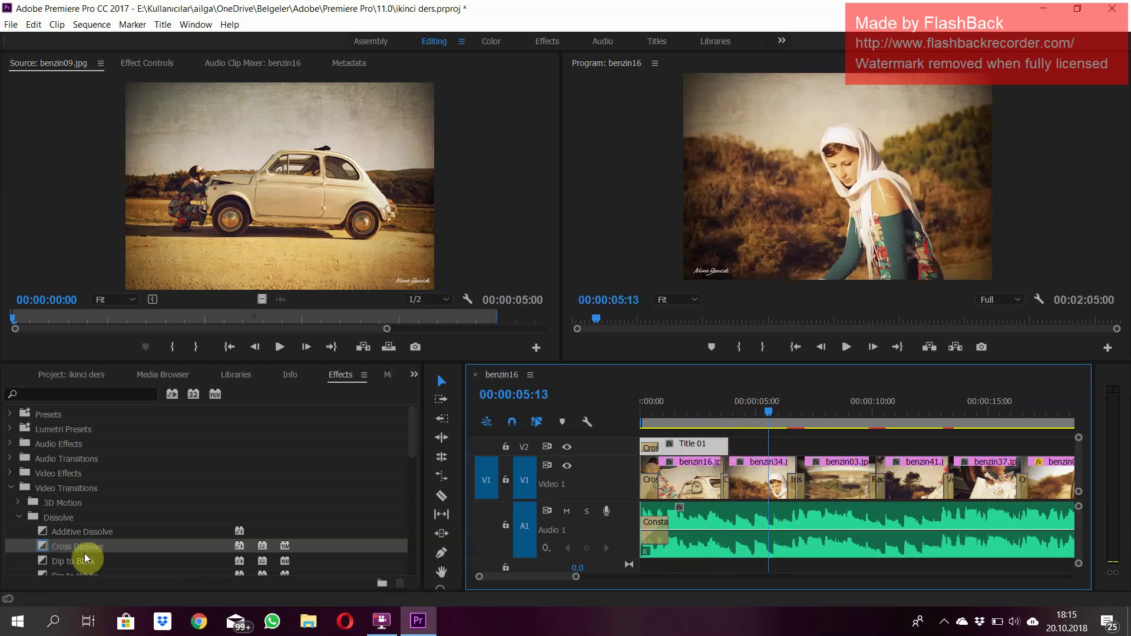
pyautogui.click(409, 446)
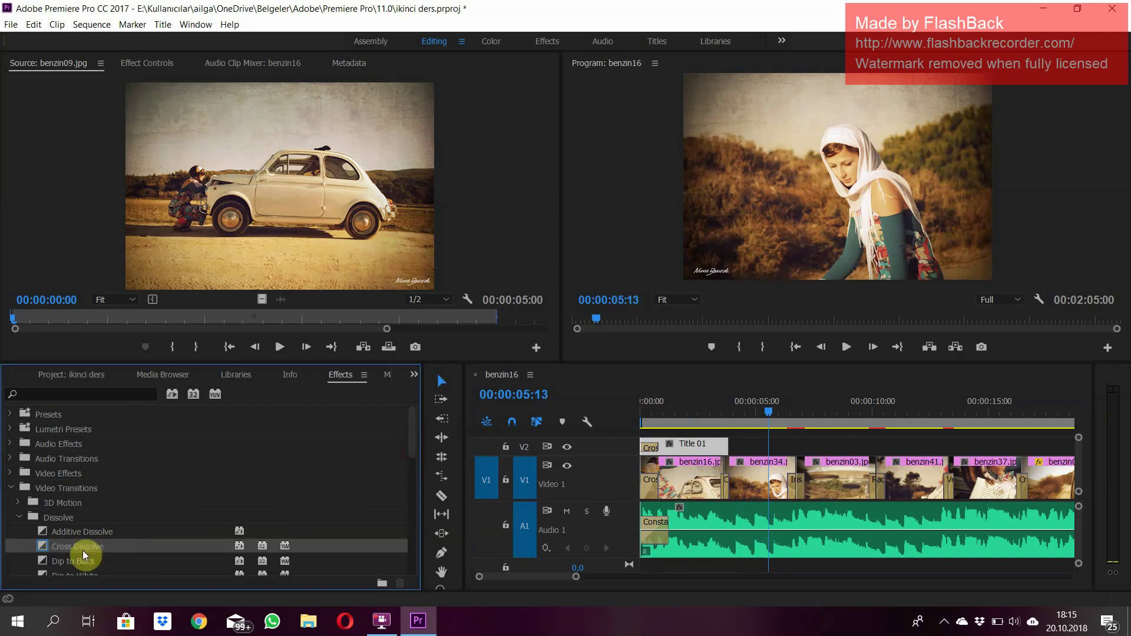
pyautogui.moveTo(83, 563); pyautogui.dragTo(723, 443)
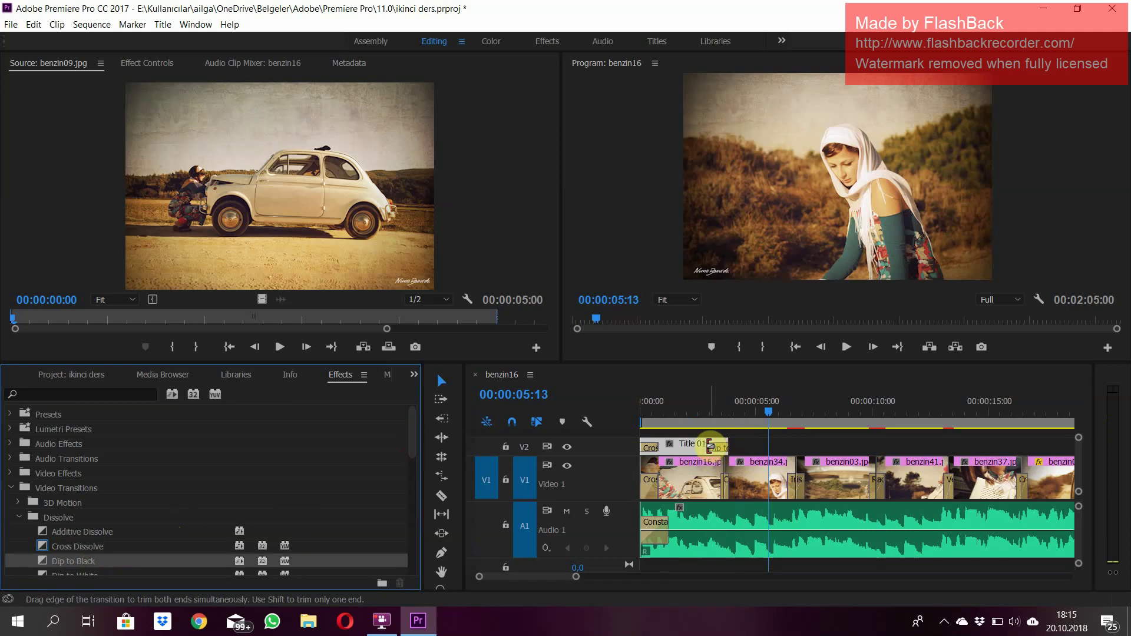
pyautogui.moveTo(724, 443); pyautogui.dragTo(721, 446)
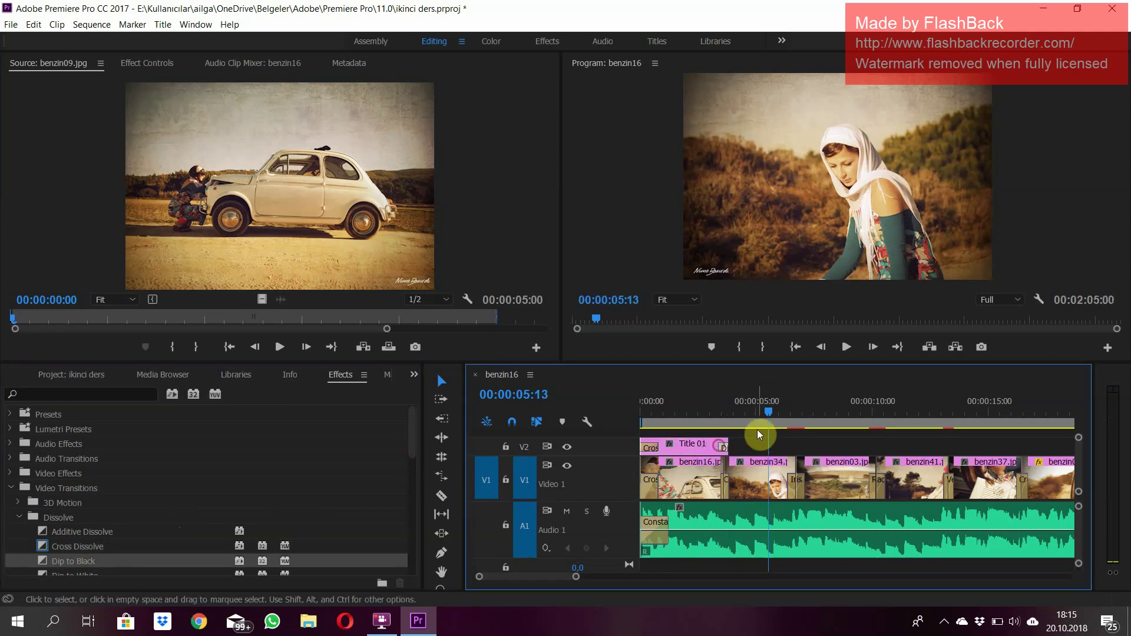
# - Play the sequence from the start through the title's Dip to Black, then zoom the timeline in
pyautogui.click(652, 407)
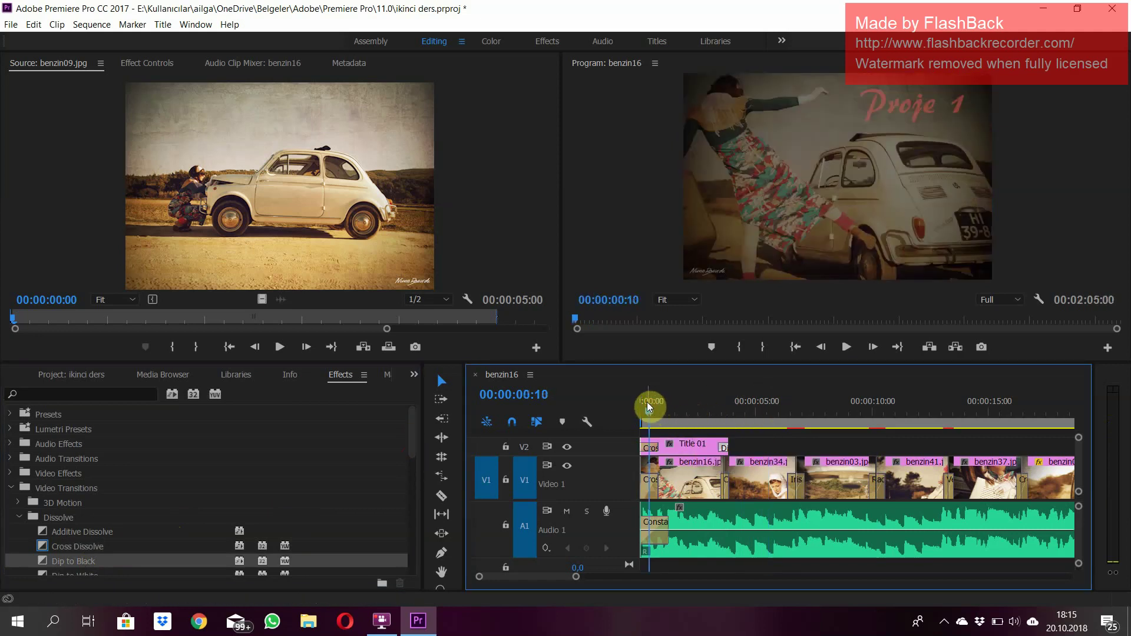
pyautogui.press('space')
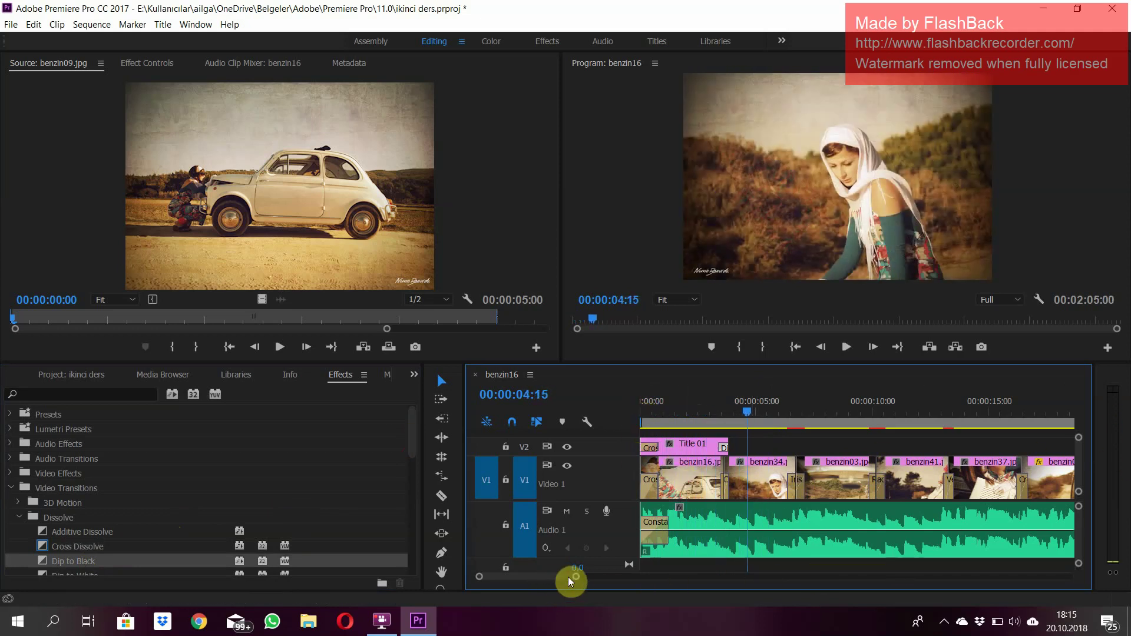
pyautogui.moveTo(568, 578); pyautogui.dragTo(552, 590)
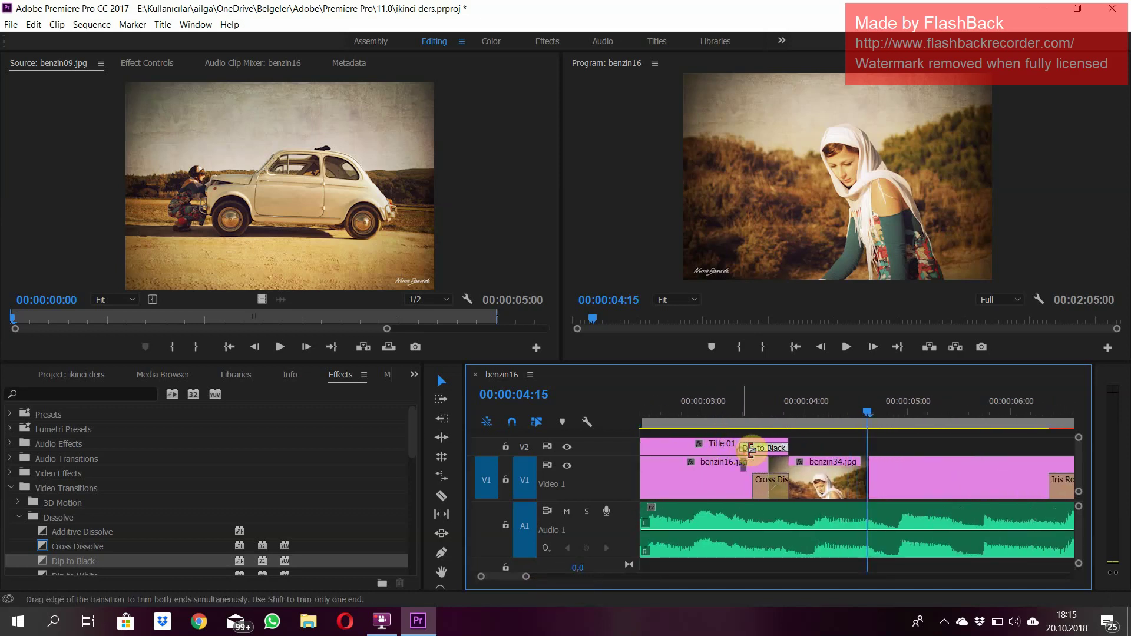
# - Trim the title's Dip to Black to 10 frames (03:11–03:20) and step frame by frame from 03:09
pyautogui.moveTo(744, 443); pyautogui.dragTo(756, 450)
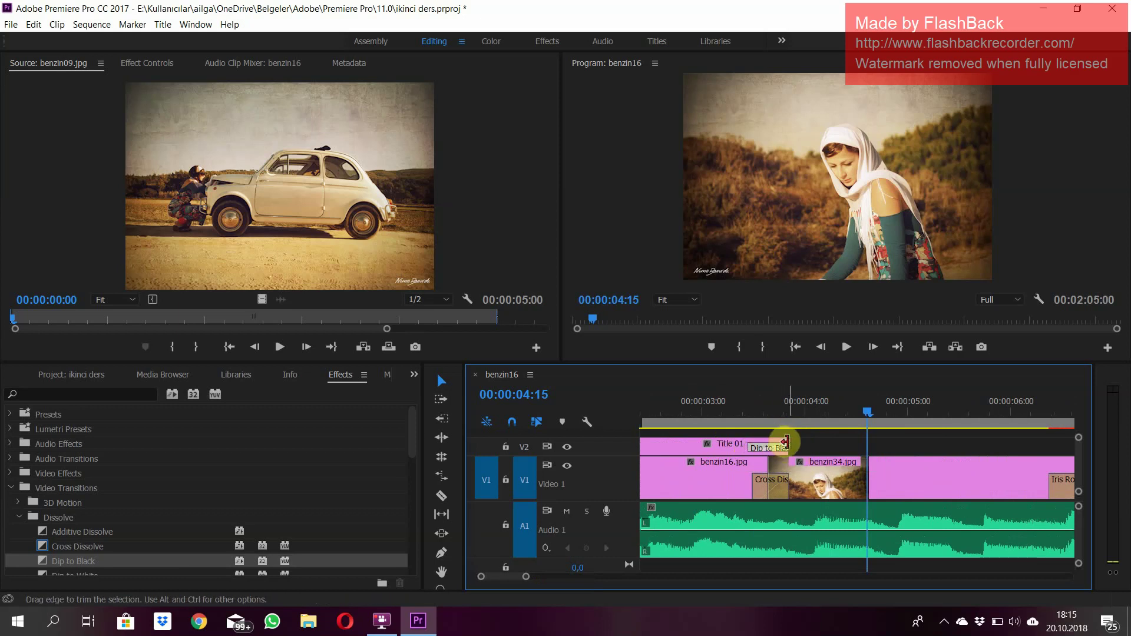
pyautogui.click(740, 406)
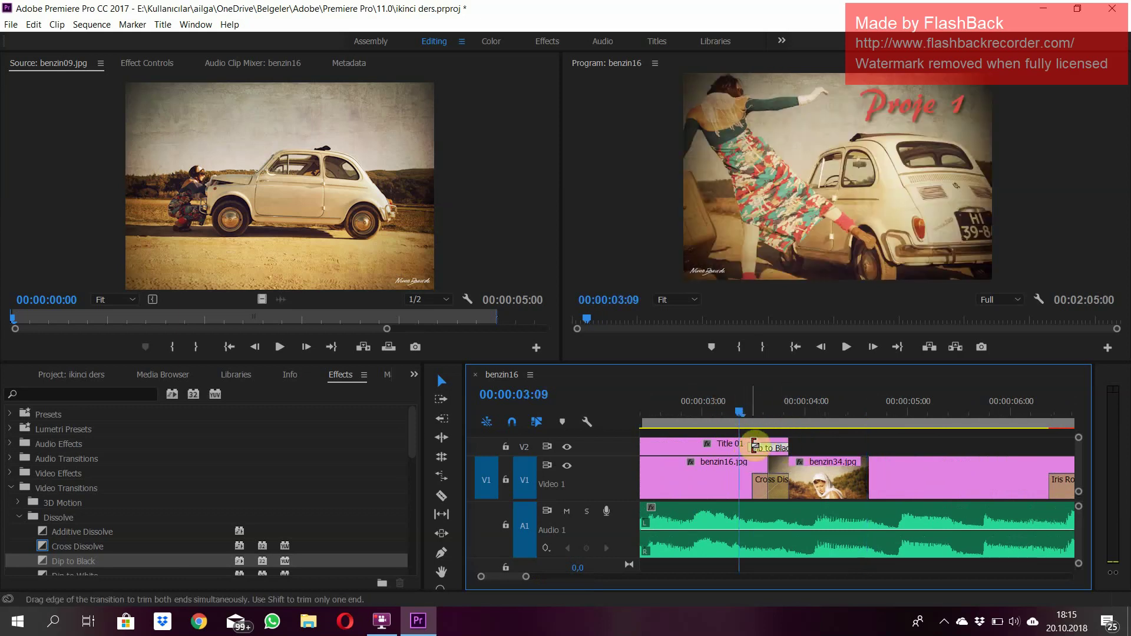
pyautogui.press('Right')
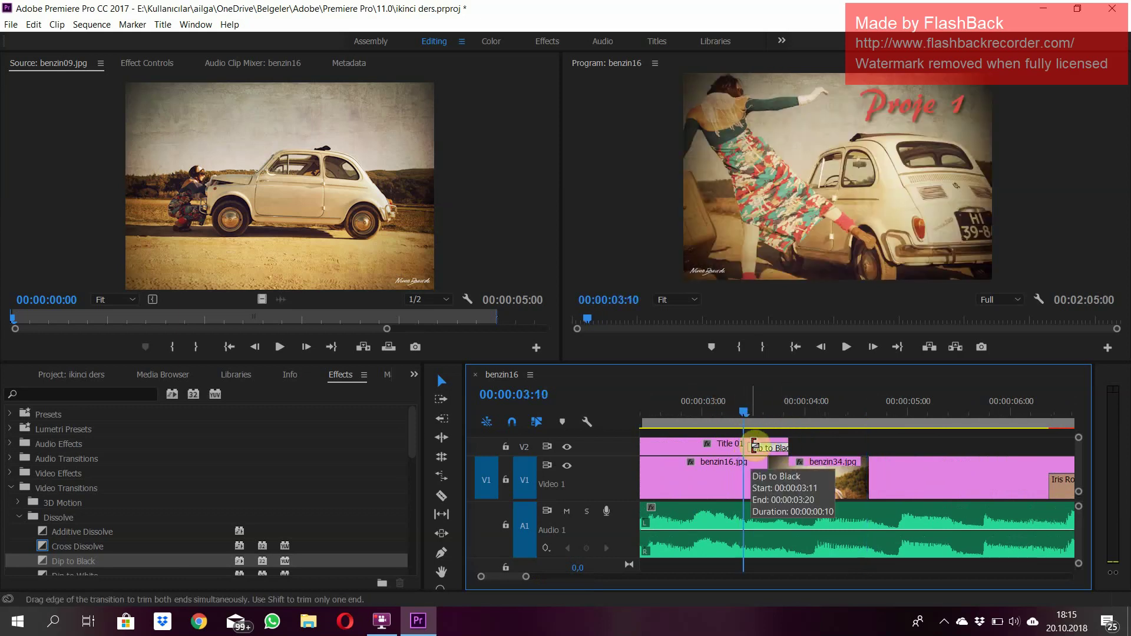
pyautogui.press('Right')
pyautogui.press('Right')
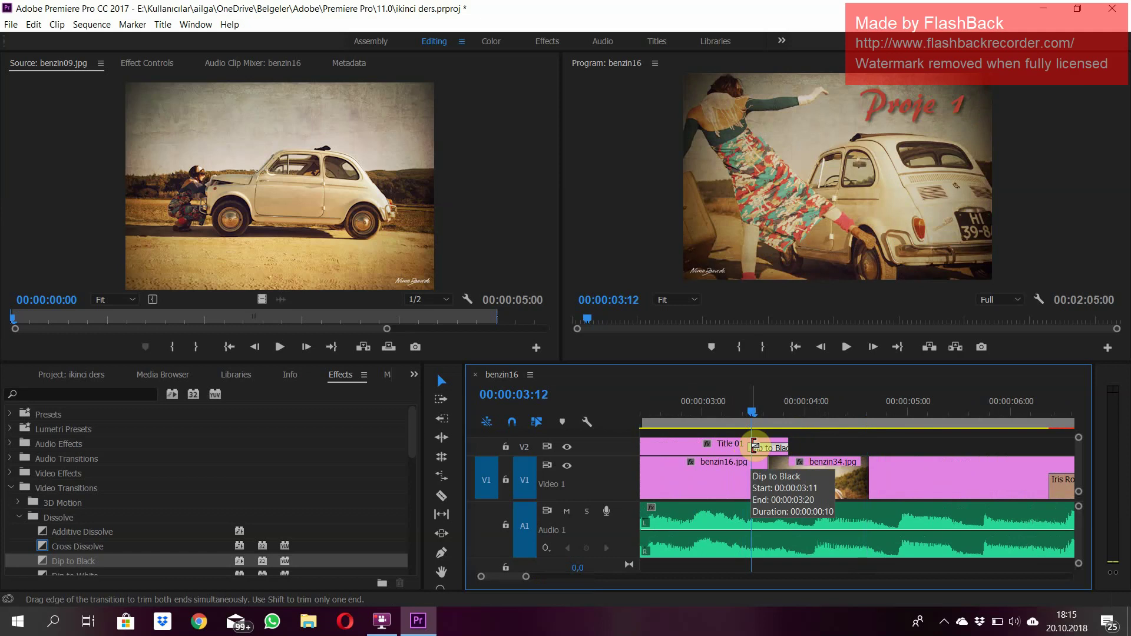
# - Step back and forth around the fully black frame to compare the fade
pyautogui.press('Right')
pyautogui.press('Right')
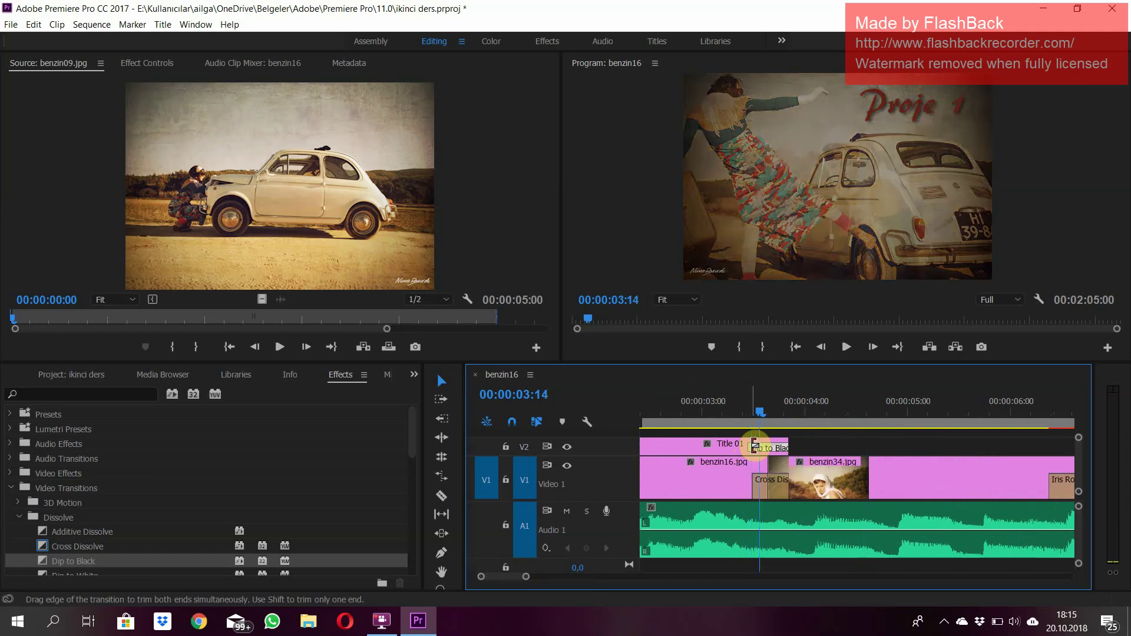
pyautogui.press('Right')
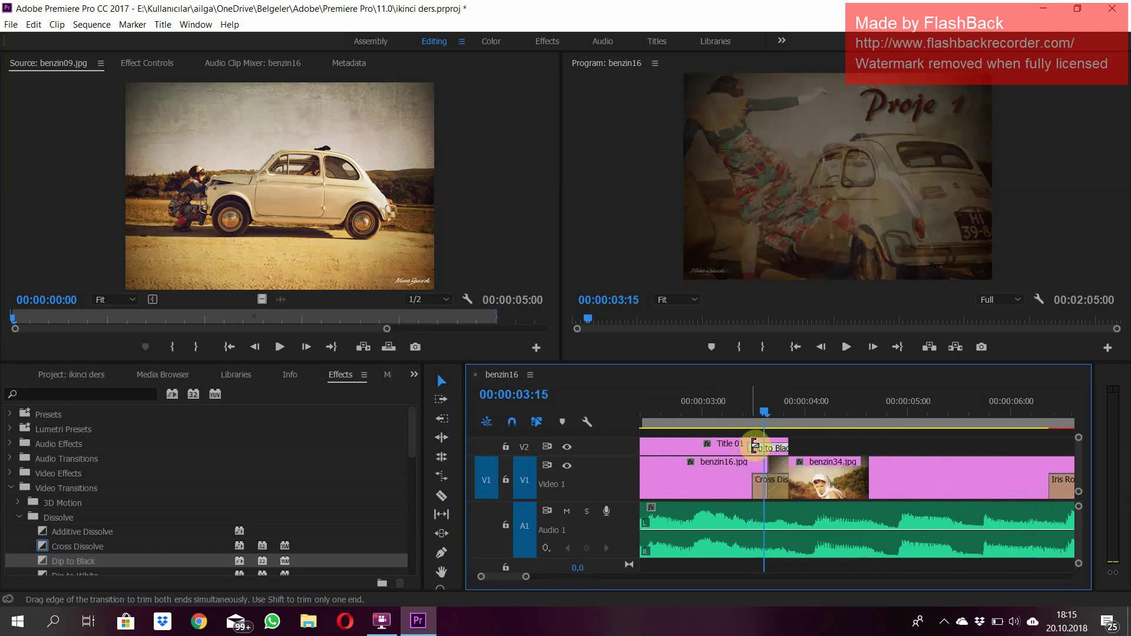
pyautogui.press('Right')
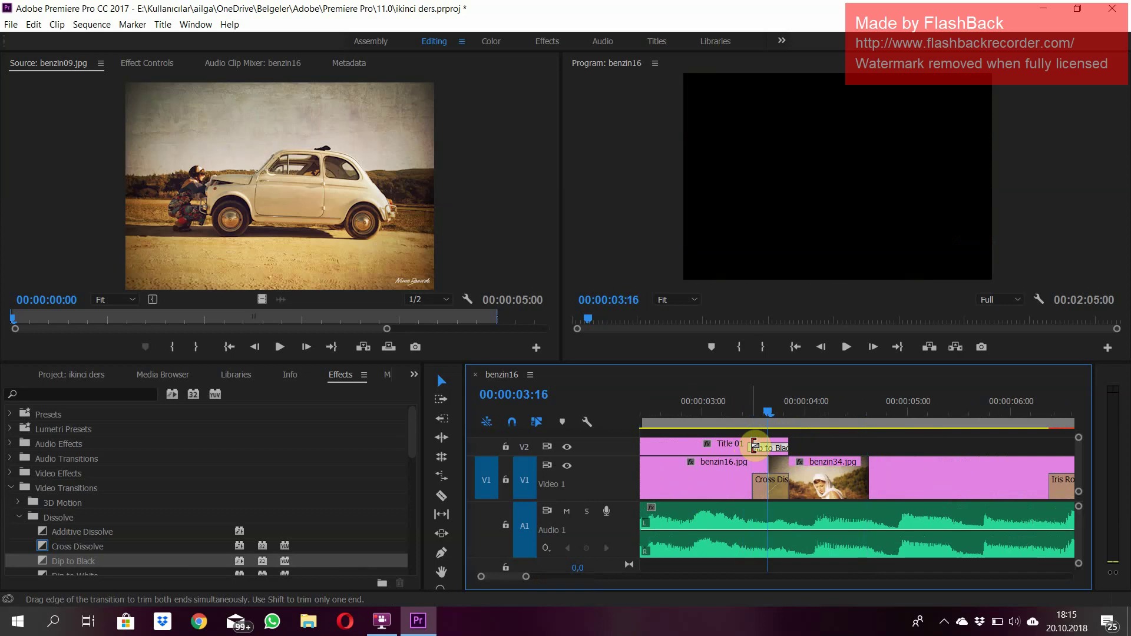
pyautogui.press('Right')
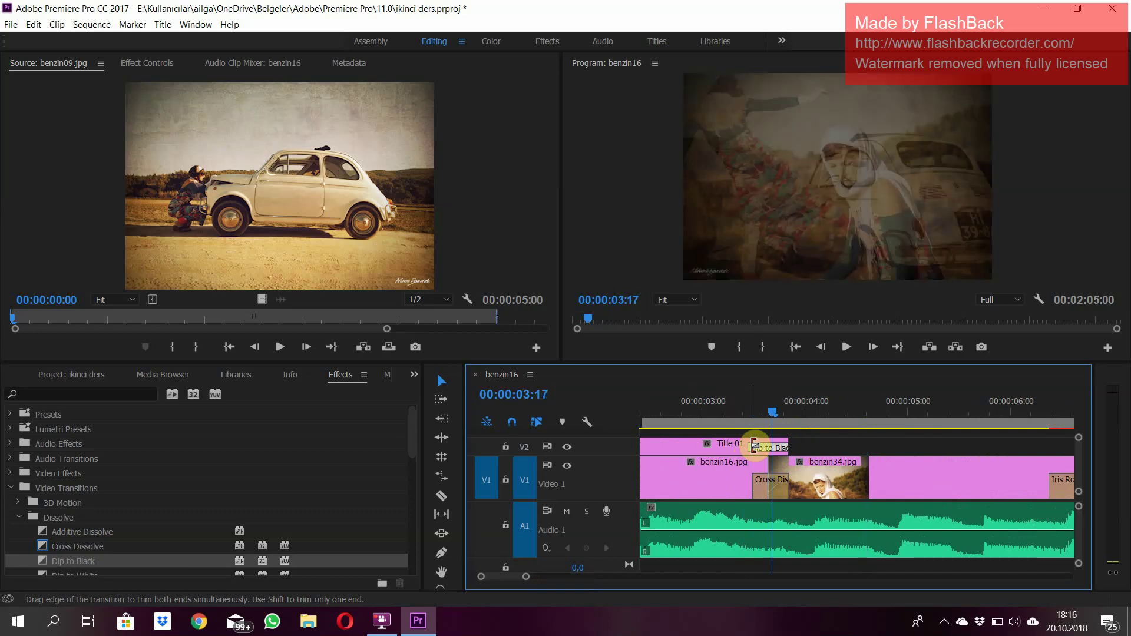
pyautogui.press('Left')
pyautogui.press('Right')
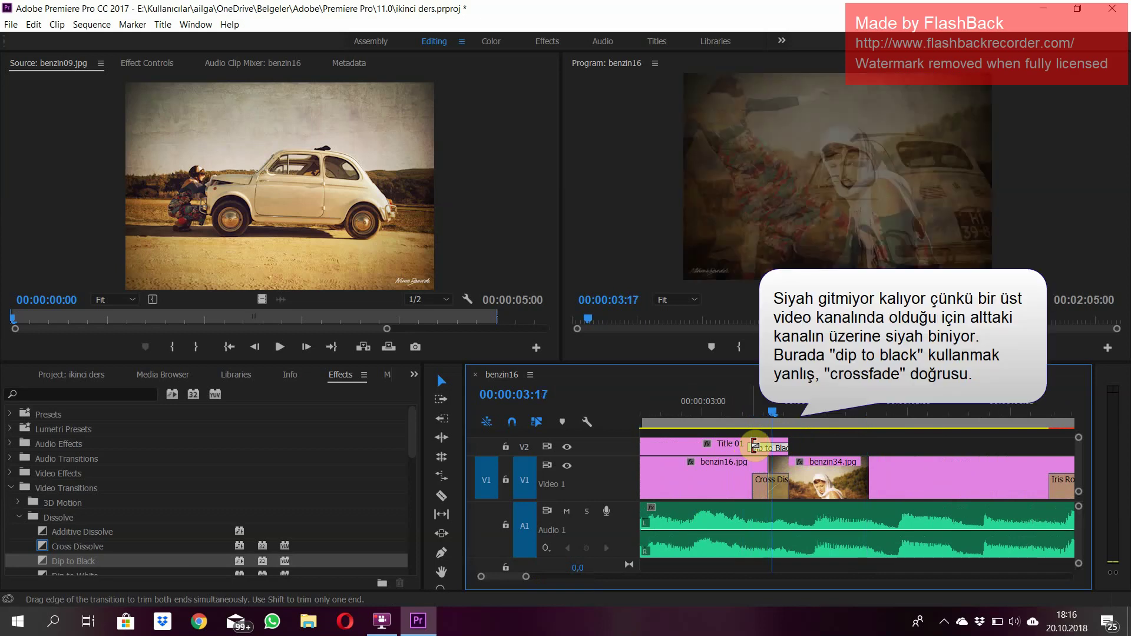
pyautogui.press('Left')
pyautogui.press('Right')
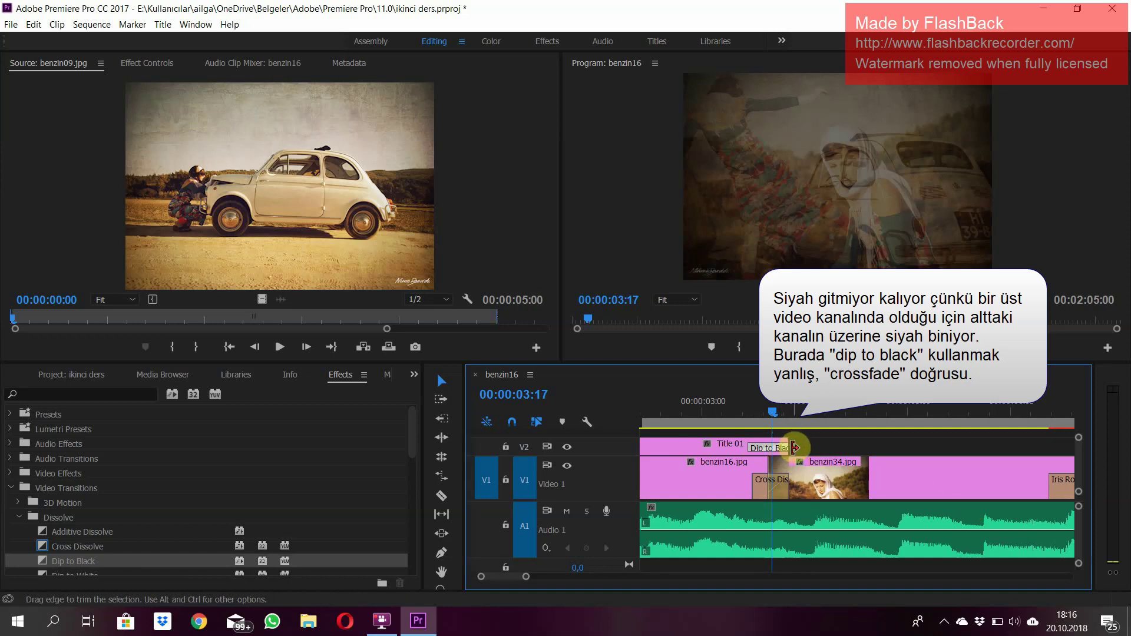
# - Adjust the edge of the transition at the end of Title 01 on V2
pyautogui.moveTo(784, 446); pyautogui.dragTo(779, 443)
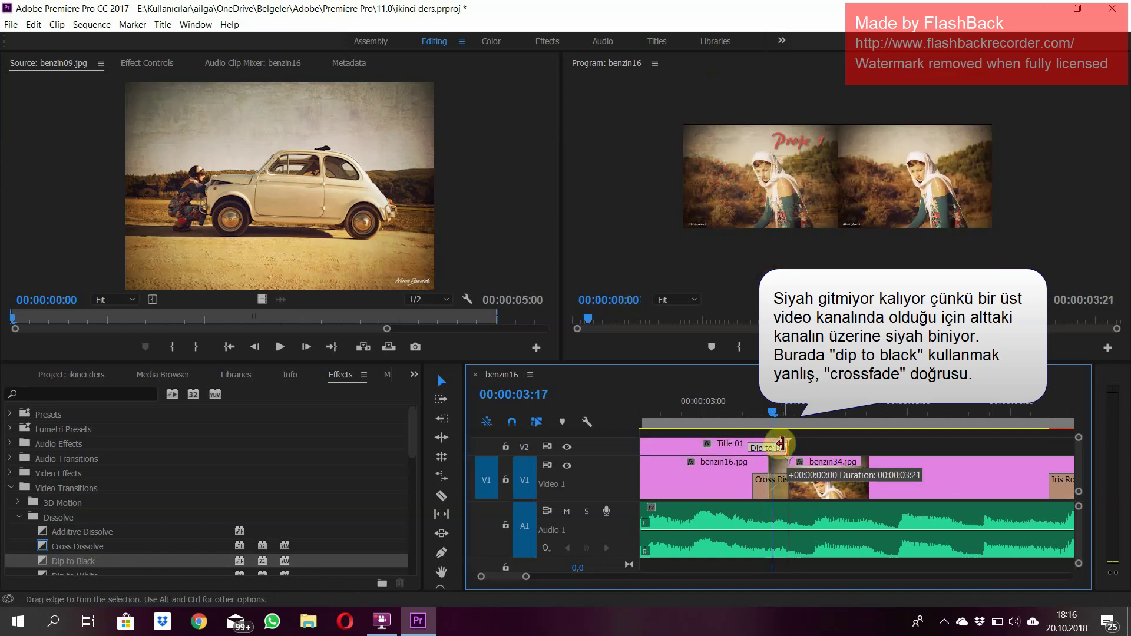
pyautogui.moveTo(779, 443); pyautogui.dragTo(788, 446)
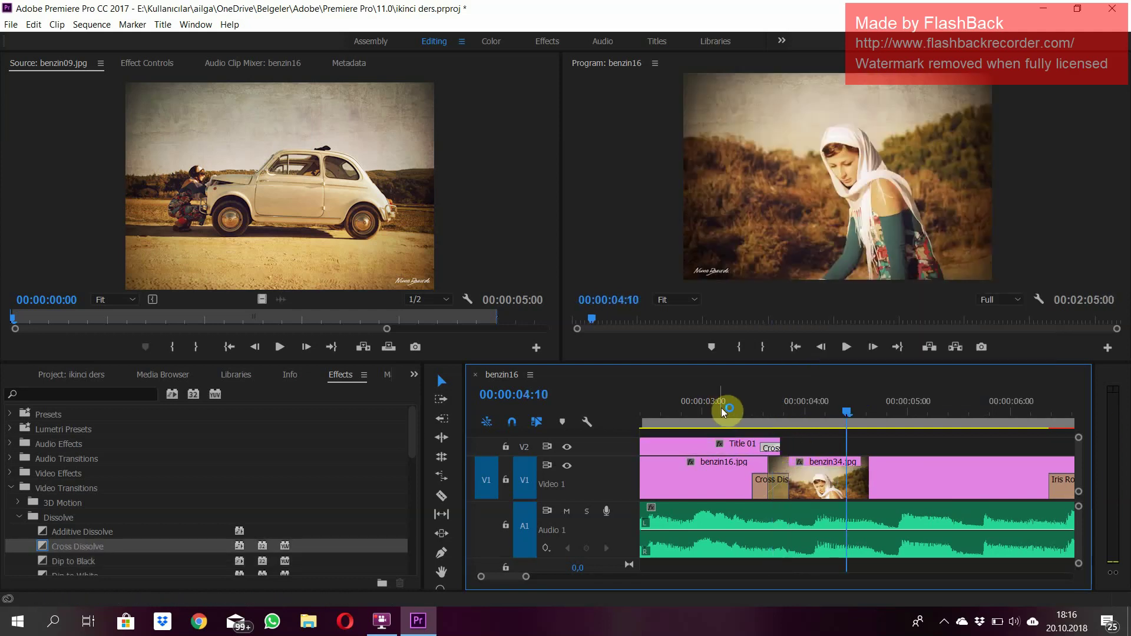
# - Preview the title's ending from around 00:00:03:01, replaying and stopping playback
pyautogui.moveTo(717, 413); pyautogui.dragTo(701, 408)
pyautogui.press('space')
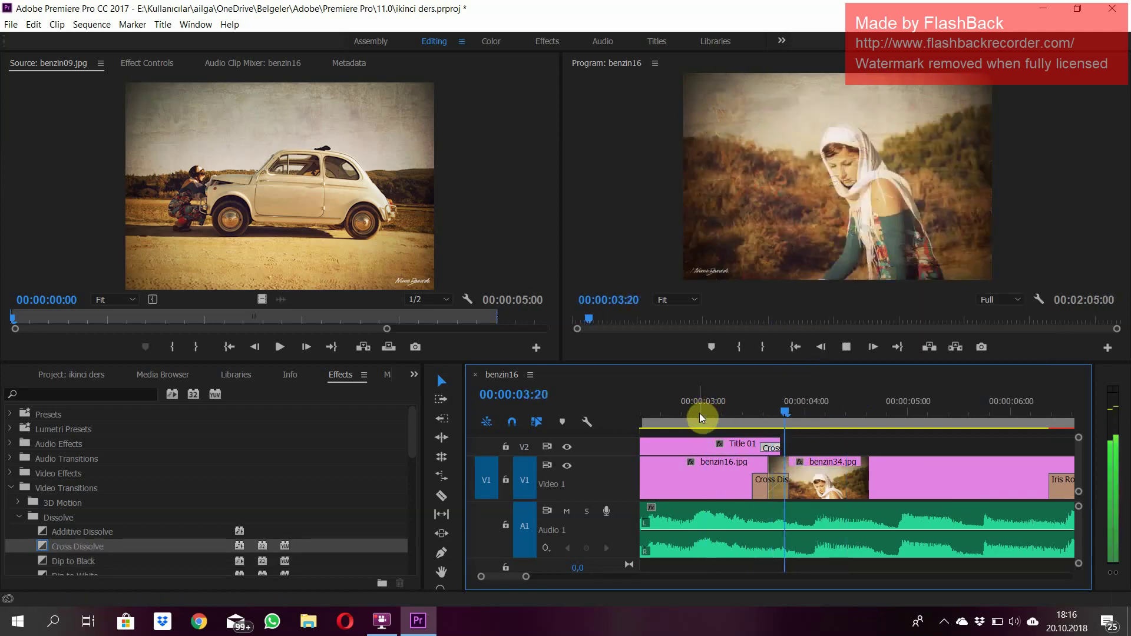
pyautogui.press('space')
pyautogui.click(705, 404)
pyautogui.press('space')
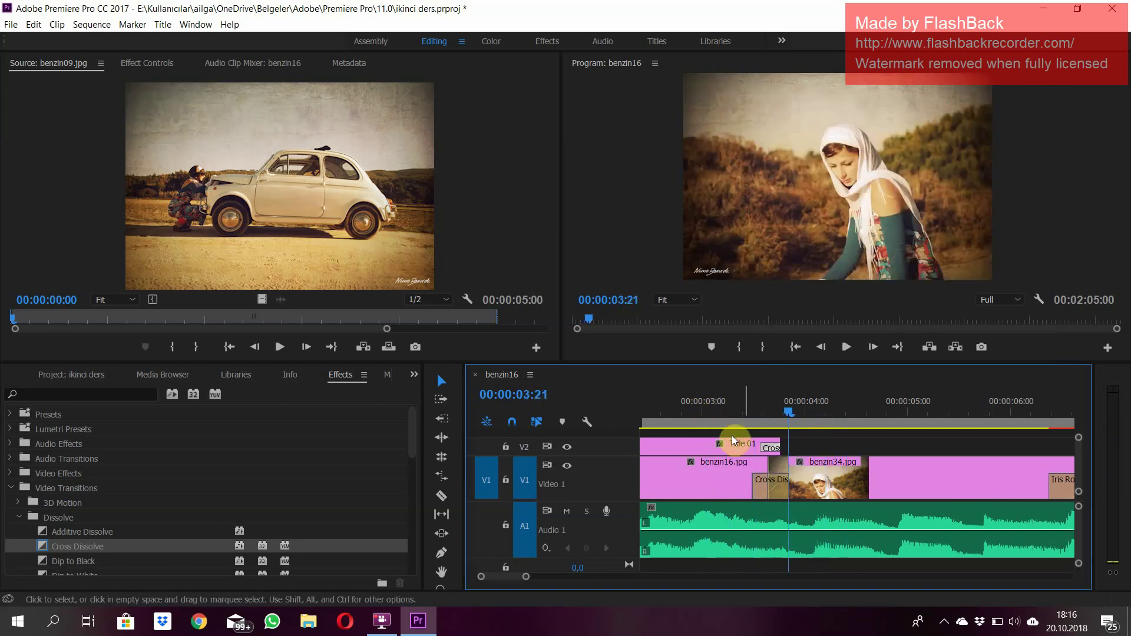
pyautogui.click(728, 413)
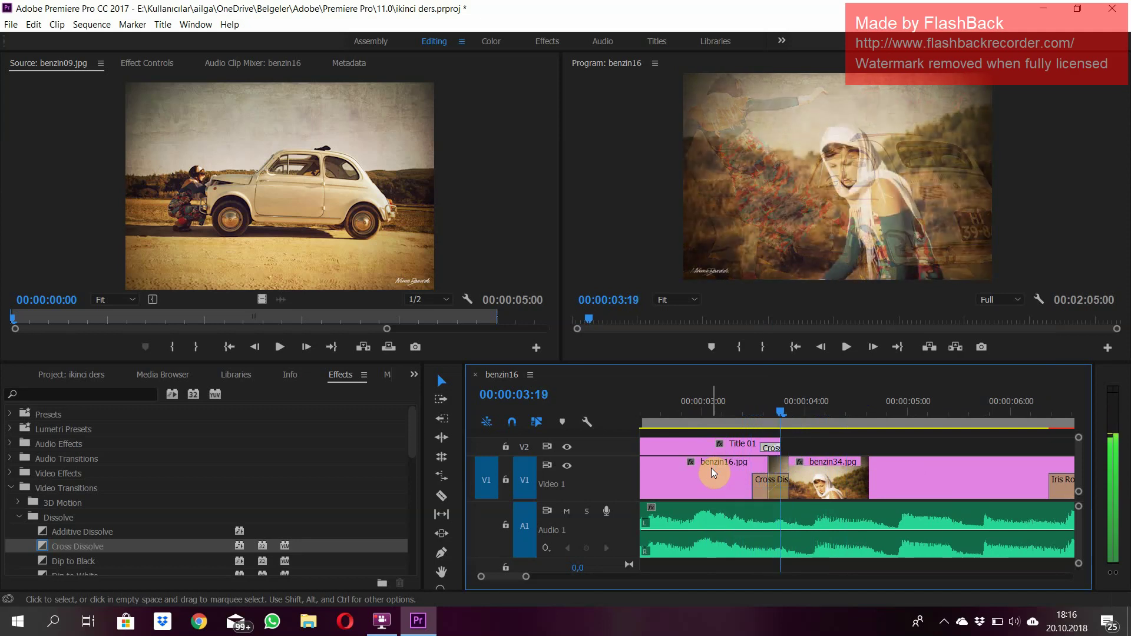
pyautogui.click(711, 468)
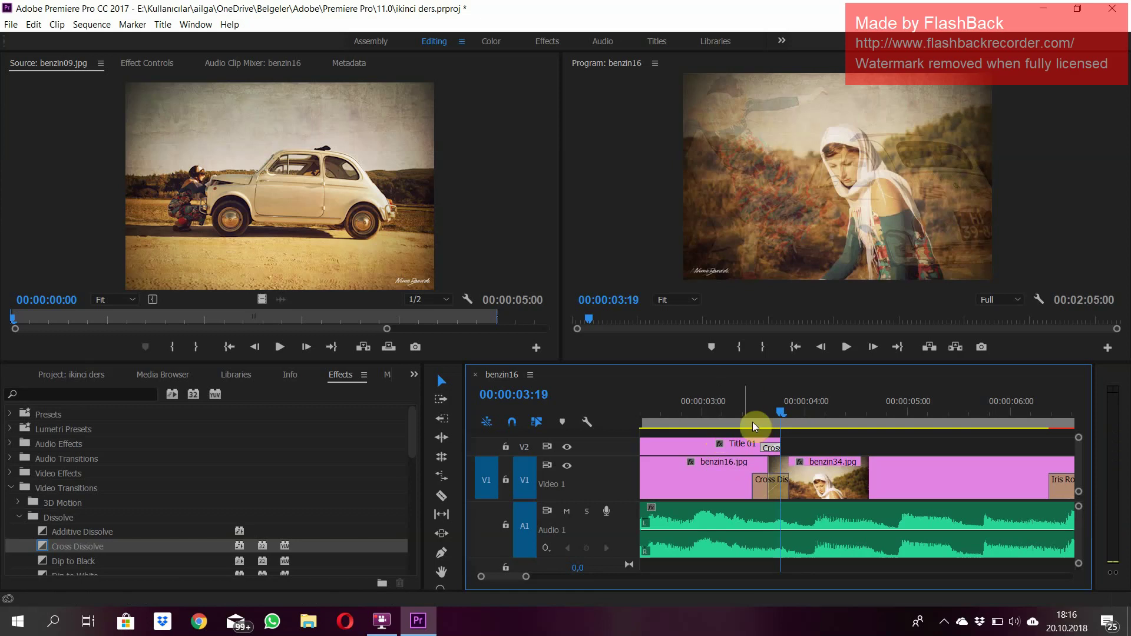
# - Lengthen Title 01's closing Cross Dissolve leftward and play it from just before the transition
pyautogui.moveTo(764, 446); pyautogui.dragTo(748, 446)
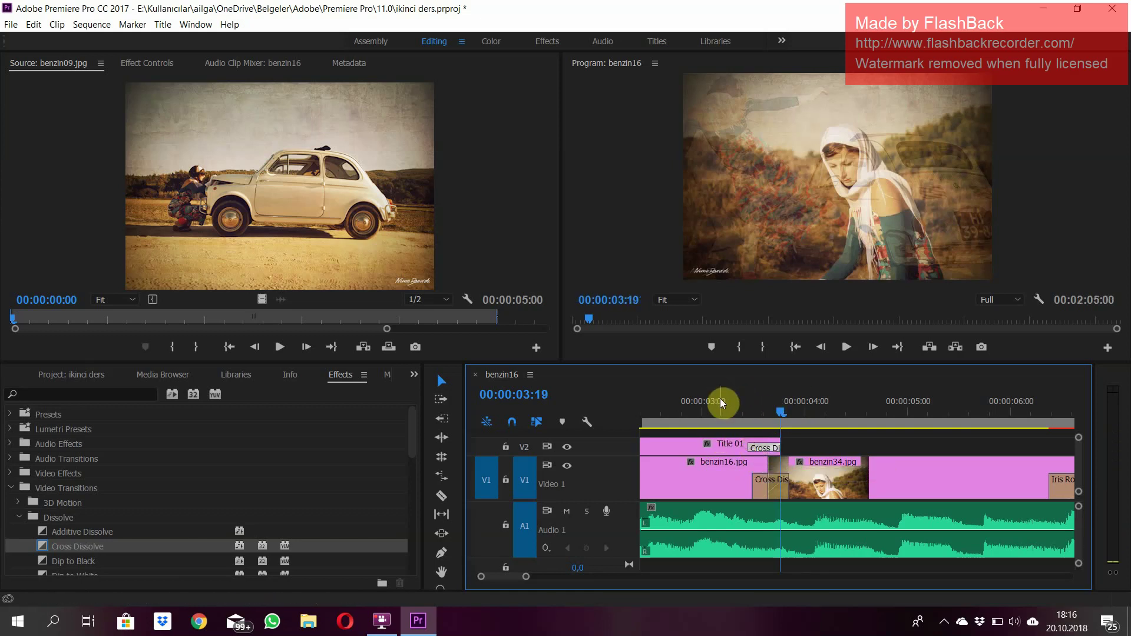
pyautogui.click(686, 409)
pyautogui.press('space')
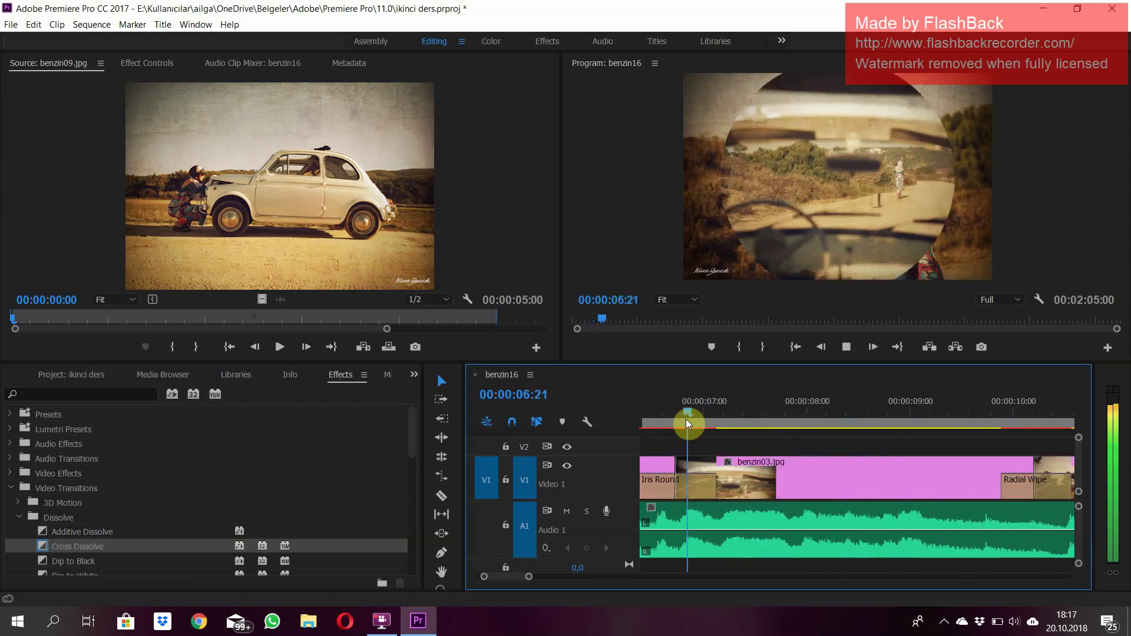
pyautogui.press('space')
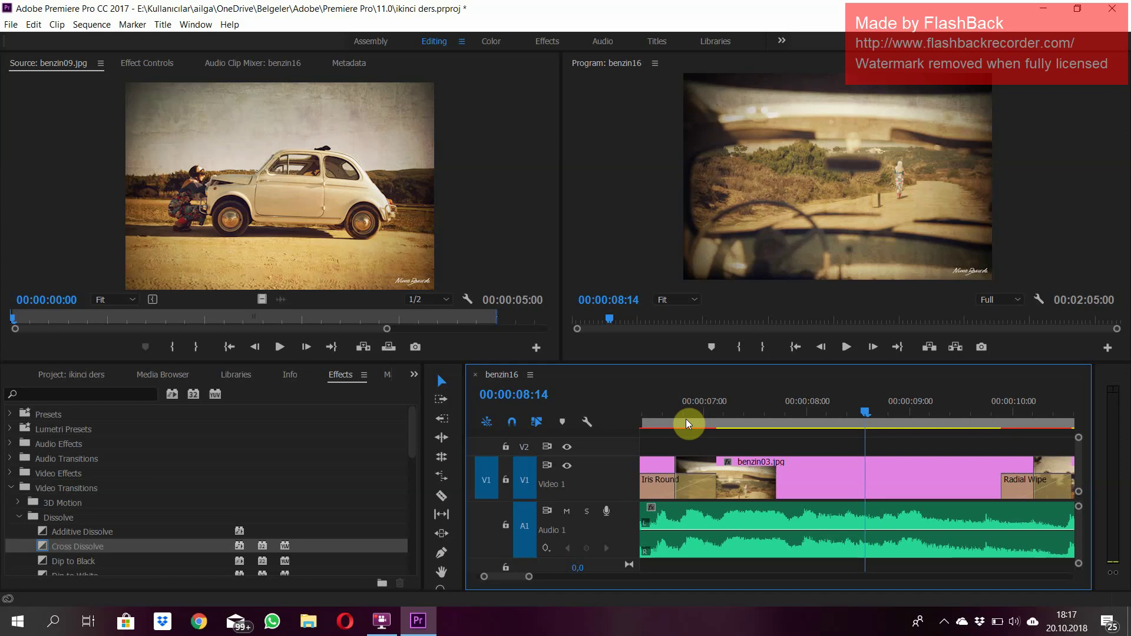
pyautogui.moveTo(687, 423)
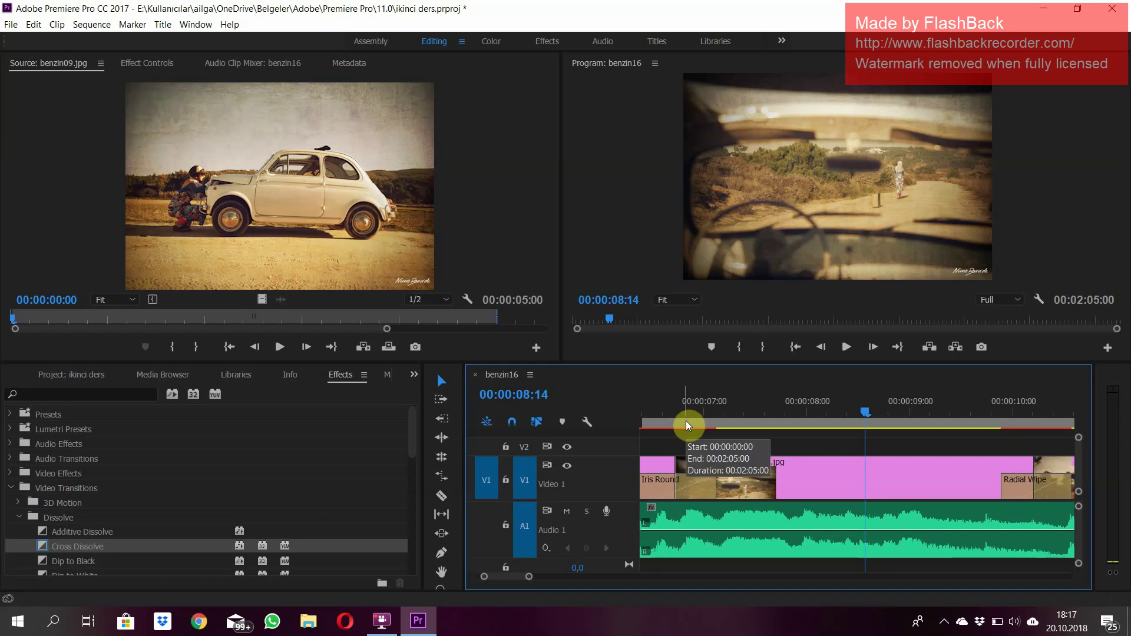
pyautogui.click(687, 423)
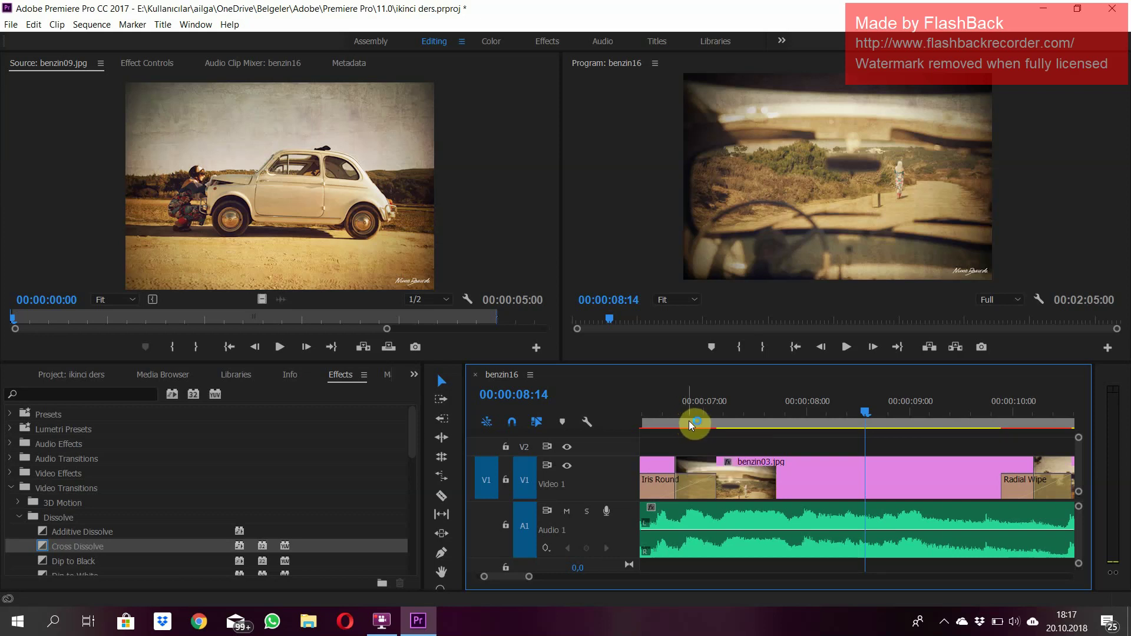
pyautogui.click(382, 619)
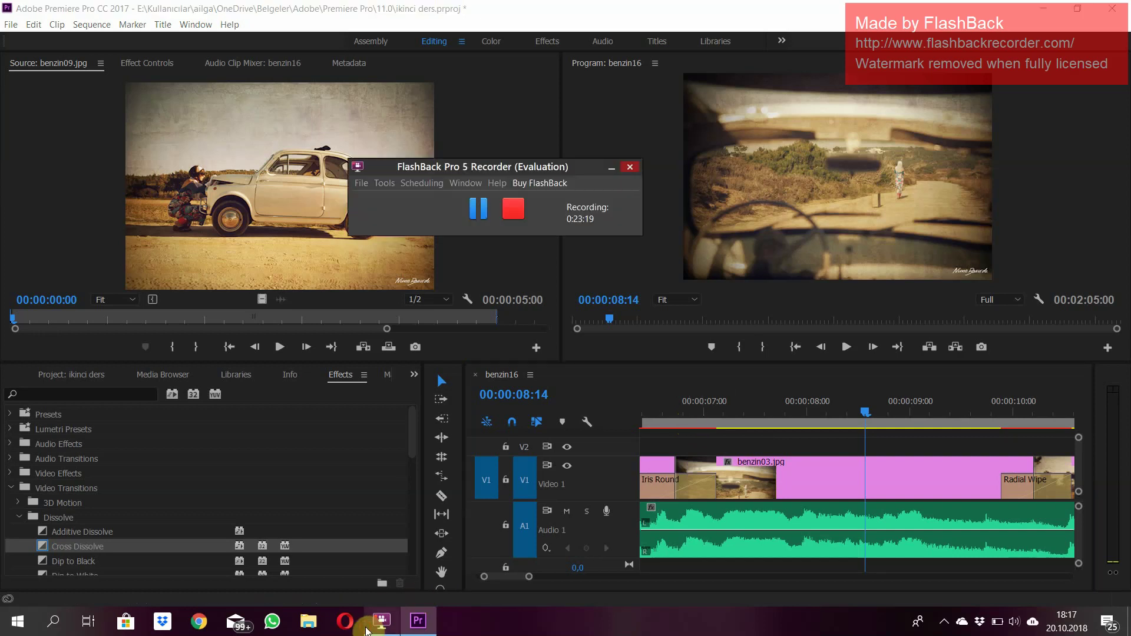